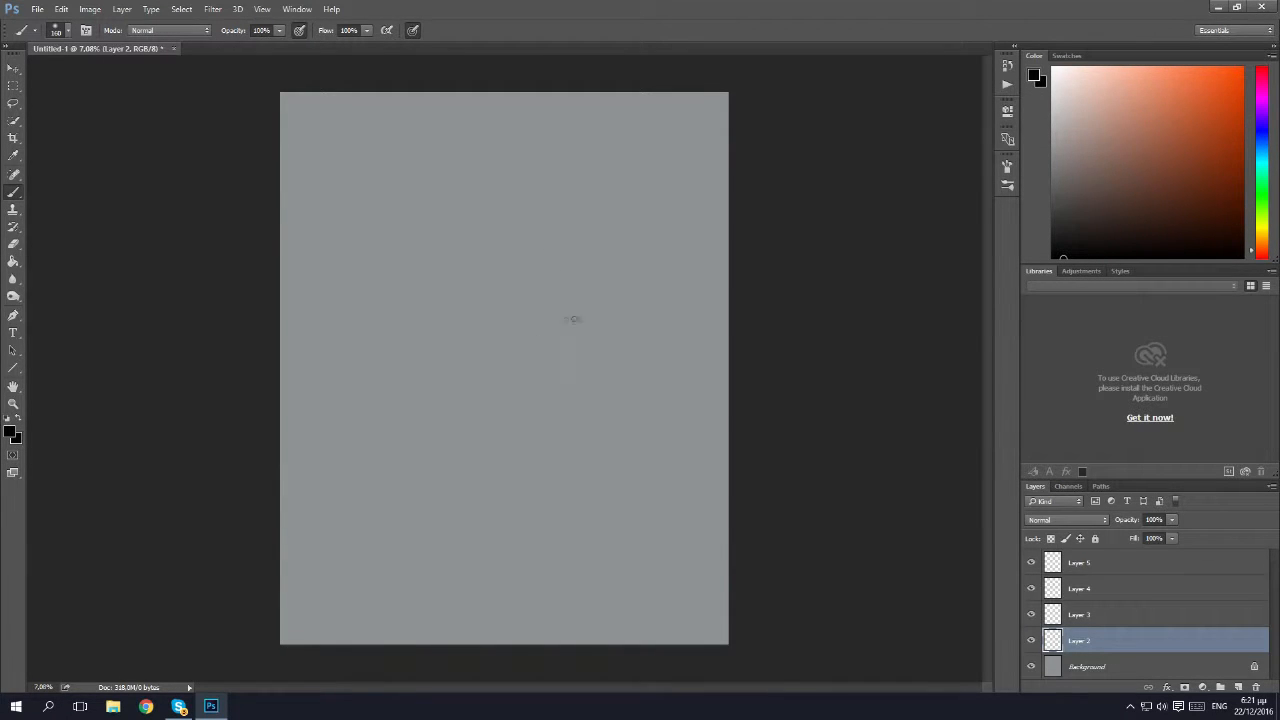
Rough in the orc's open mouth on Layer 2 in black, with two large tusks, small lower teeth and a heavy jaw.
mouse_move(555, 320)
left_mouse_down()
mouse_move(568, 287)
mouse_move(548, 248)
mouse_move(552, 290)
mouse_move(532, 322)
mouse_move(542, 269)
left_mouse_up()
key("ctrl+z")
mouse_move(561, 307)
left_mouse_down()
mouse_move(558, 267)
mouse_move(544, 308)
mouse_move(500, 307)
mouse_move(502, 264)
mouse_move(476, 290)
mouse_move(494, 308)
mouse_move(484, 303)
mouse_move(550, 313)
mouse_move(574, 298)
mouse_move(548, 324)
mouse_move(482, 321)
mouse_move(466, 300)
left_mouse_up()
mouse_move(527, 268)
left_mouse_down()
mouse_move(528, 302)
mouse_move(548, 296)
mouse_move(530, 339)
mouse_move(501, 348)
mouse_move(534, 364)
mouse_move(502, 364)
mouse_move(544, 354)
mouse_move(572, 316)
left_mouse_up()
left_click_drag(502, 366, 457, 332)
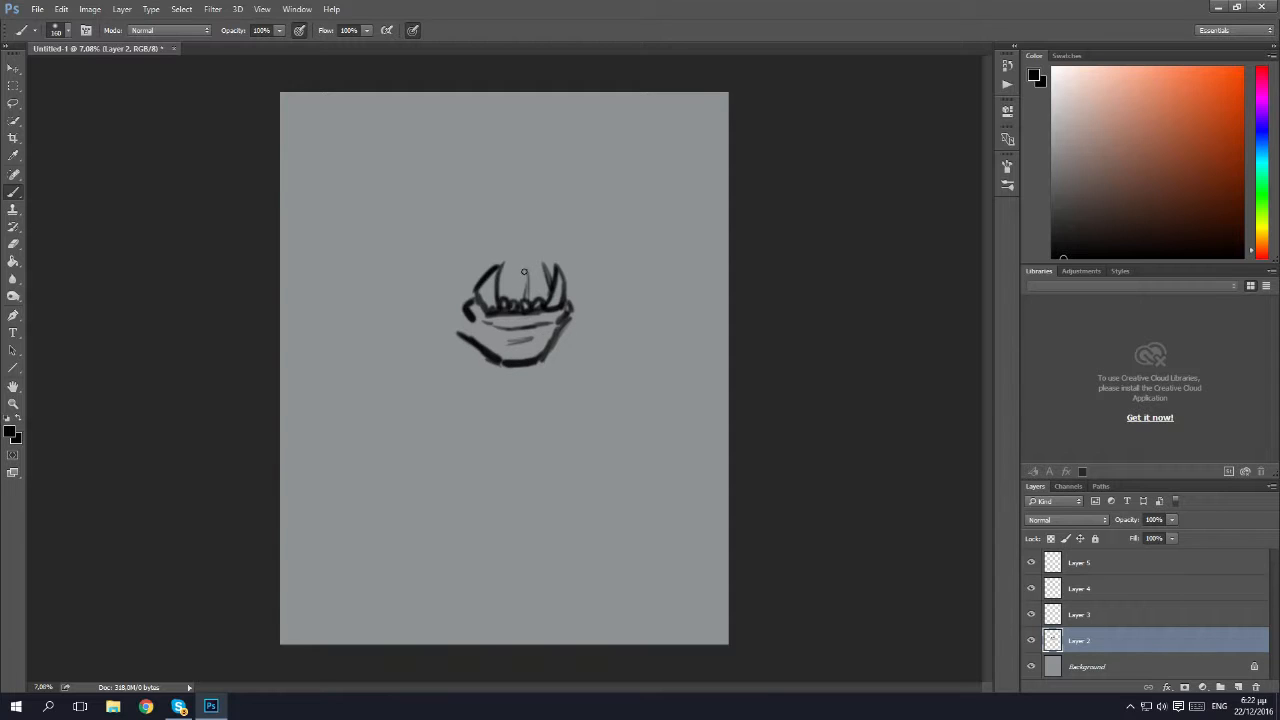
Sketch the orc's nose, scowling eyes, brow, bald skull outline and pointed ears around the mouth.
left_click_drag(534, 258, 516, 243)
mouse_move(525, 242)
left_mouse_down()
mouse_move(573, 232)
mouse_move(545, 249)
mouse_move(565, 244)
mouse_move(569, 298)
left_mouse_up()
left_click_drag(479, 272, 482, 281)
mouse_move(506, 243)
left_mouse_down()
mouse_move(475, 233)
mouse_move(508, 247)
mouse_move(468, 252)
left_mouse_up()
mouse_move(520, 240)
left_mouse_down()
mouse_move(522, 224)
mouse_move(561, 214)
mouse_move(528, 180)
mouse_move(488, 183)
mouse_move(462, 210)
mouse_move(498, 184)
mouse_move(452, 258)
mouse_move(466, 304)
mouse_move(448, 240)
mouse_move(398, 228)
mouse_move(458, 282)
left_mouse_up()
mouse_move(570, 268)
left_mouse_down()
mouse_move(602, 235)
mouse_move(568, 238)
left_mouse_up()
left_click_drag(441, 273, 458, 287)
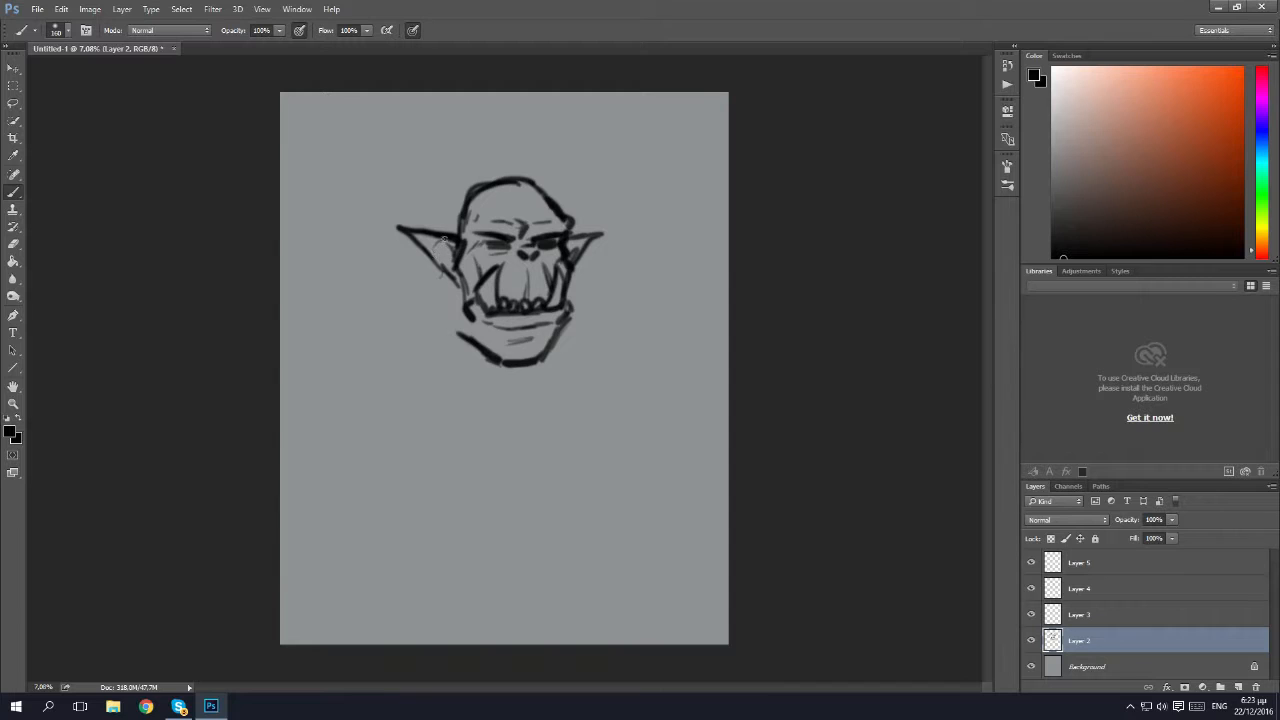
Sketch the neck lines and the sloping shoulder lines on both sides below the orc's head.
left_click_drag(450, 283, 472, 330)
left_click_drag(538, 356, 528, 386)
left_click_drag(558, 334, 554, 382)
mouse_move(452, 278)
left_mouse_down()
mouse_move(426, 334)
mouse_move(424, 322)
left_mouse_up()
mouse_move(452, 290)
left_mouse_down()
mouse_move(446, 322)
mouse_move(472, 374)
left_mouse_up()
left_click_drag(430, 318, 372, 344)
left_click_drag(556, 328, 644, 348)
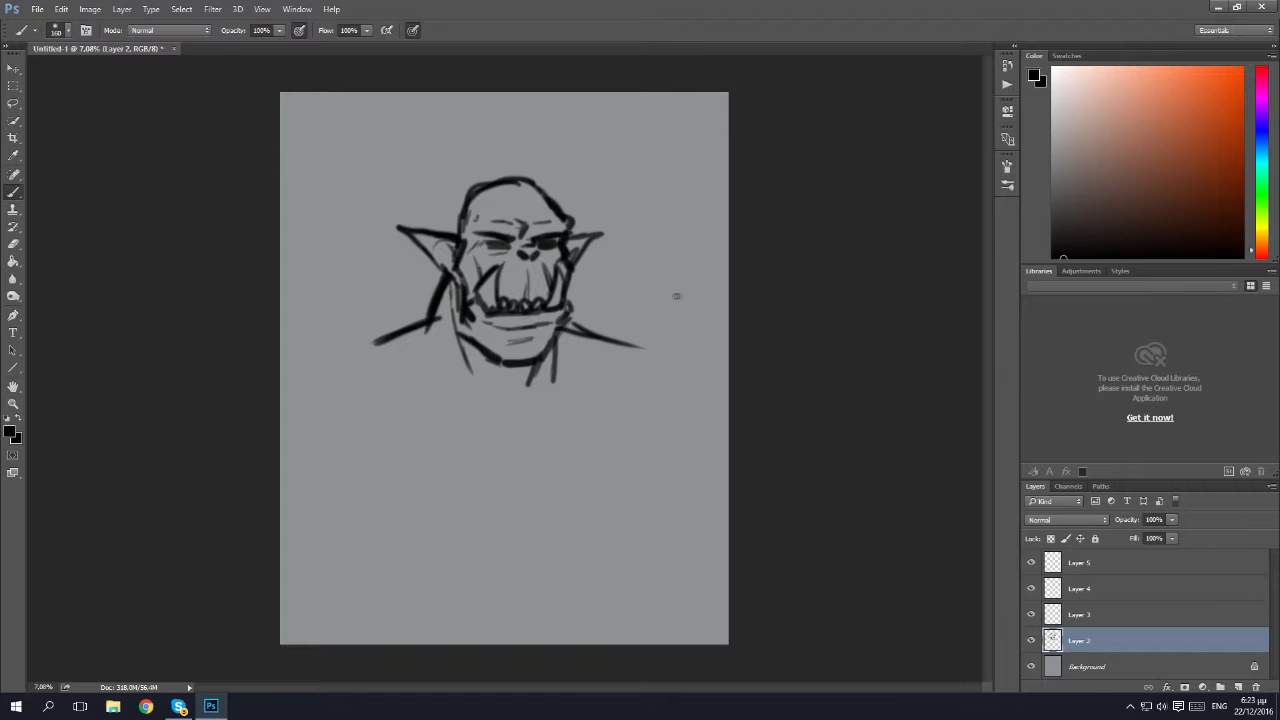
Lower the opacity of Layer 2 until the rough sketch is only a faint guide.
key("z")
left_click_drag(481, 343, 568, 385)
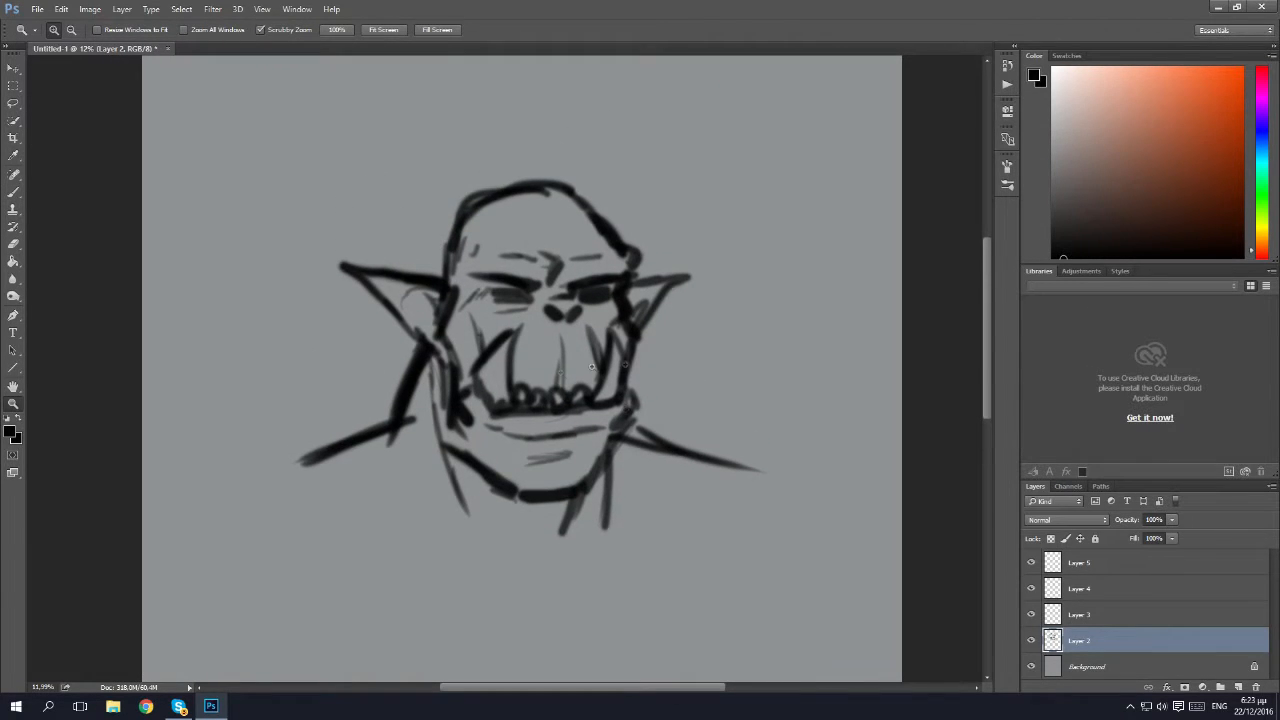
key("b")
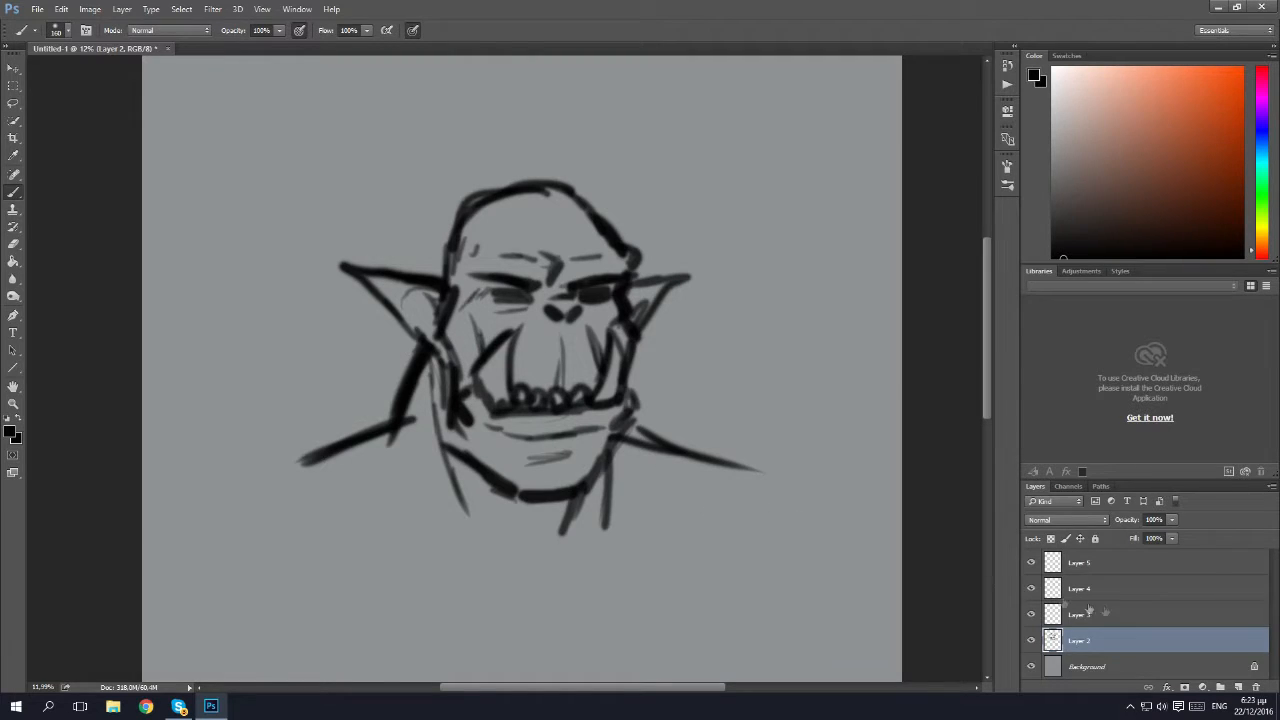
left_click(1171, 520)
left_click_drag(1113, 537, 1117, 535)
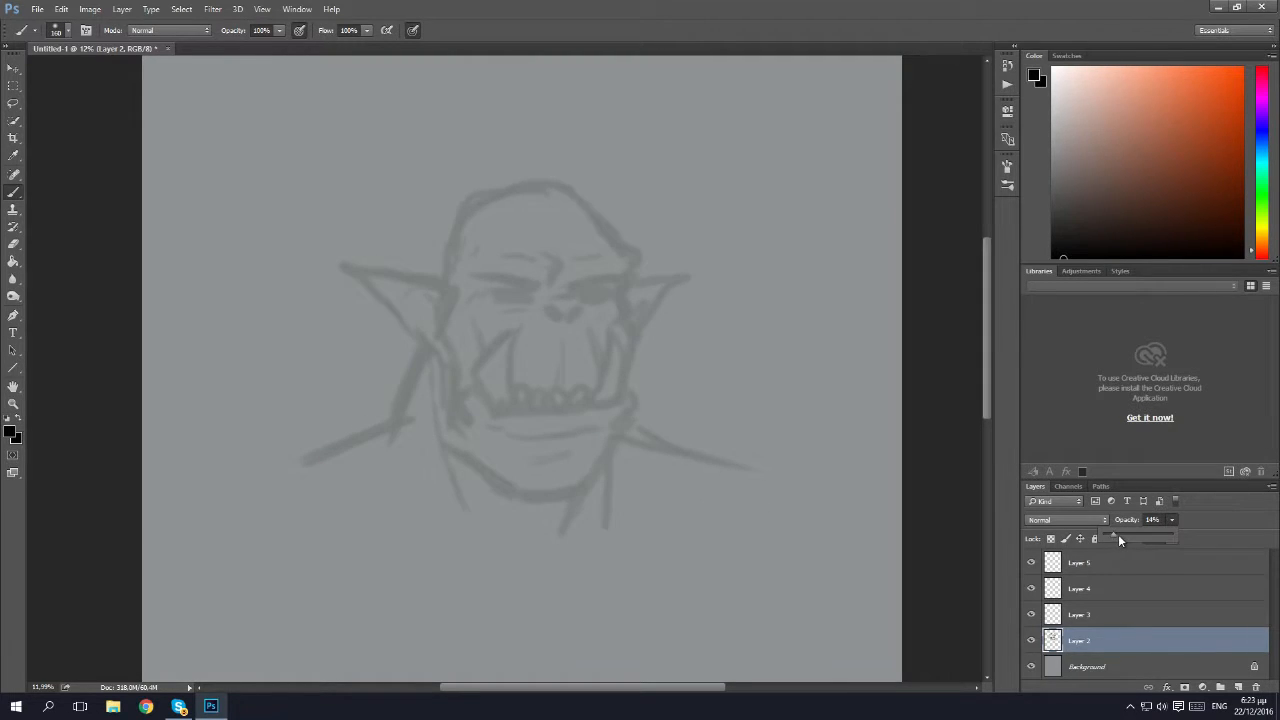
Draw clean lines for the eyes and frowning brows on Layer 3 with a soft 79 px black brush.
left_click(1098, 620)
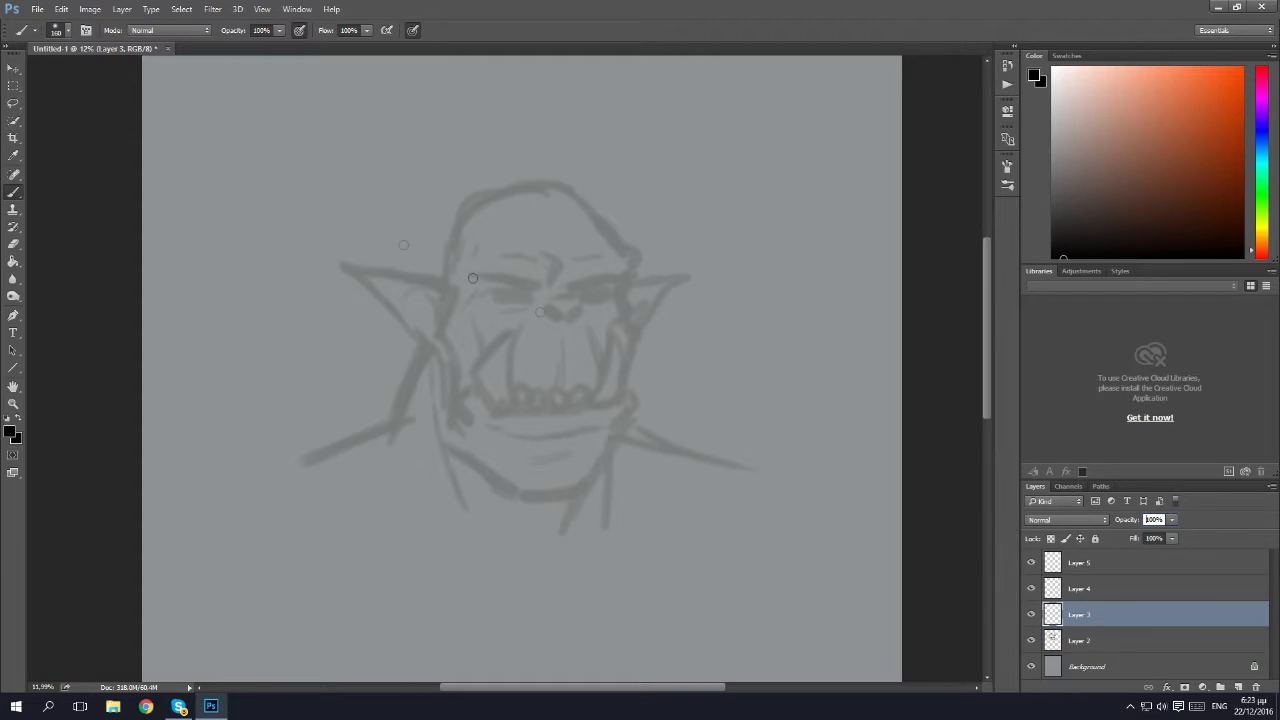
left_click(58, 30)
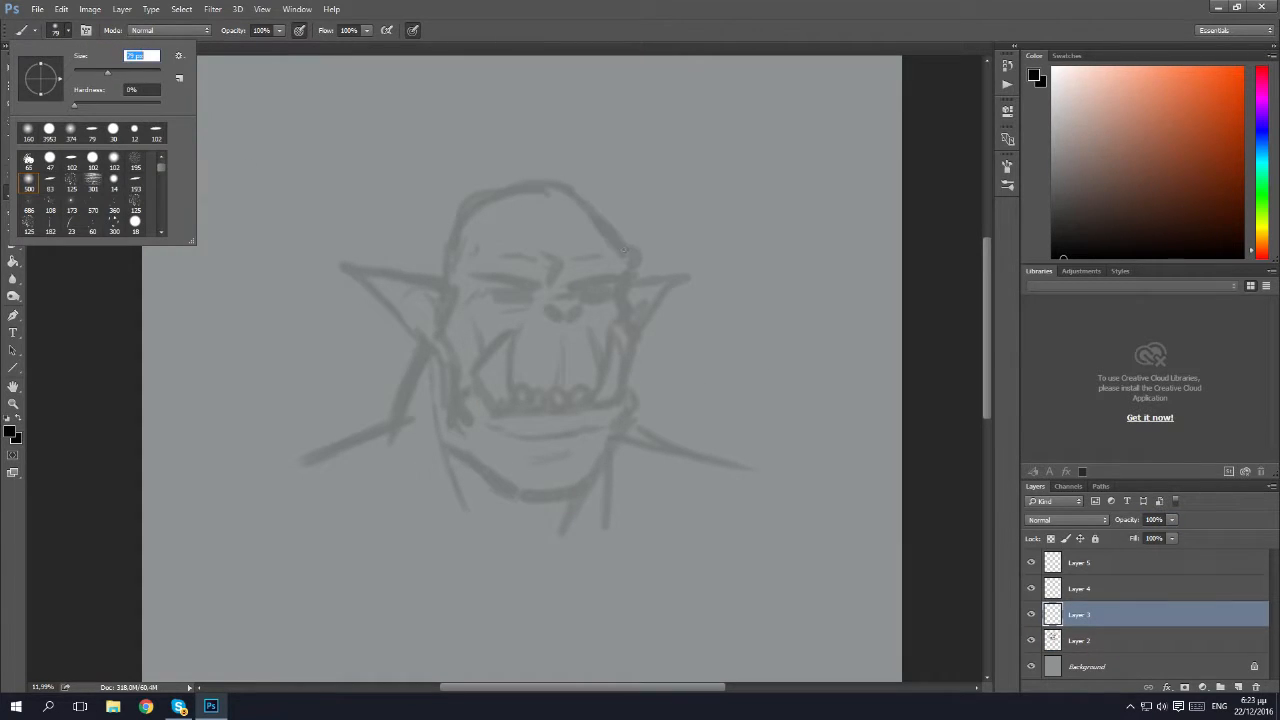
left_click(585, 292)
left_click_drag(582, 295, 606, 291)
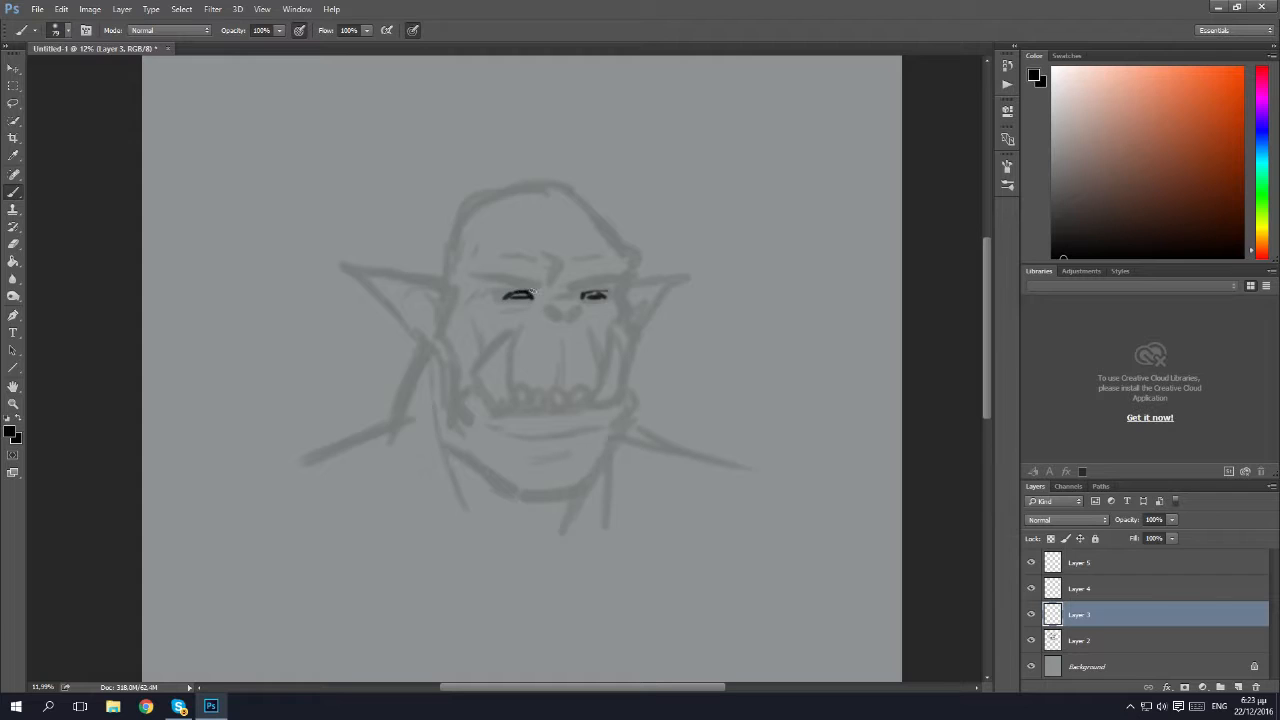
left_click_drag(506, 282, 532, 289)
left_click_drag(494, 278, 534, 290)
mouse_move(594, 279)
left_mouse_down()
mouse_move(629, 275)
mouse_move(588, 257)
left_mouse_up()
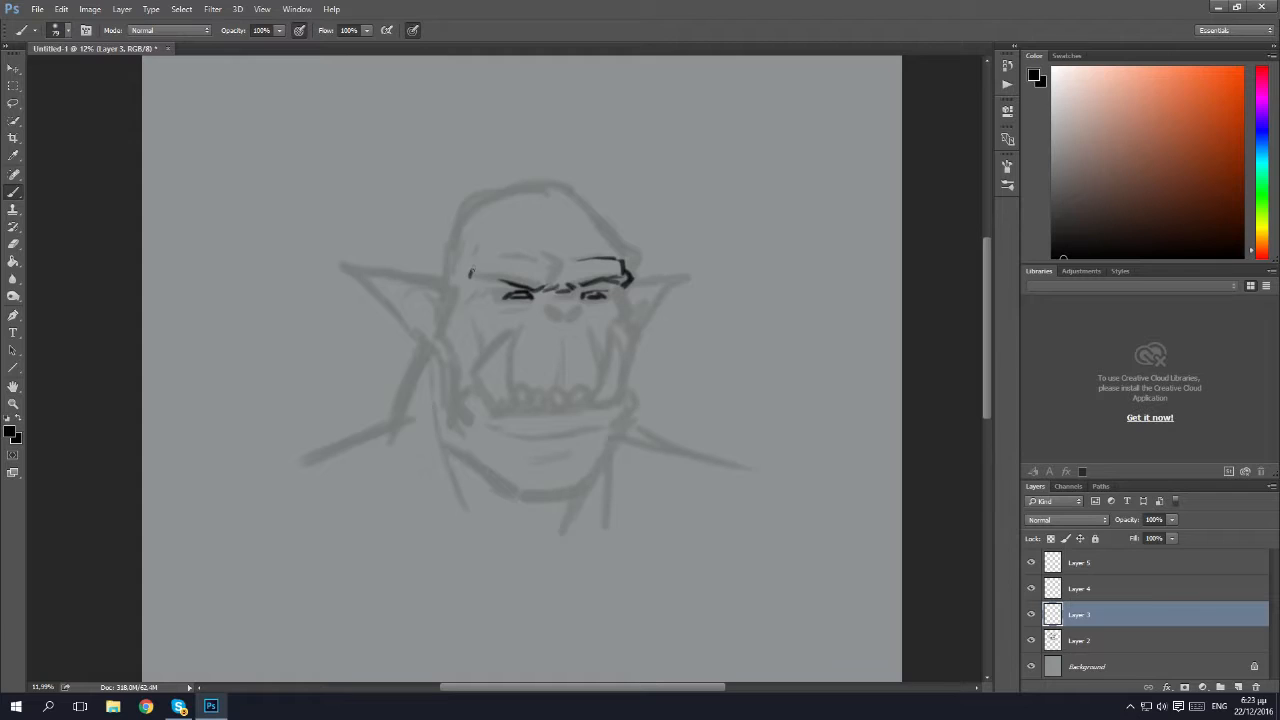
Complete the clean line art over the guide, including the brow ridge, nose, eye wrinkles, mouth, tusks and head outline.
left_click_drag(471, 271, 487, 259)
mouse_move(499, 310)
left_mouse_down()
mouse_move(567, 305)
mouse_move(585, 308)
left_mouse_up()
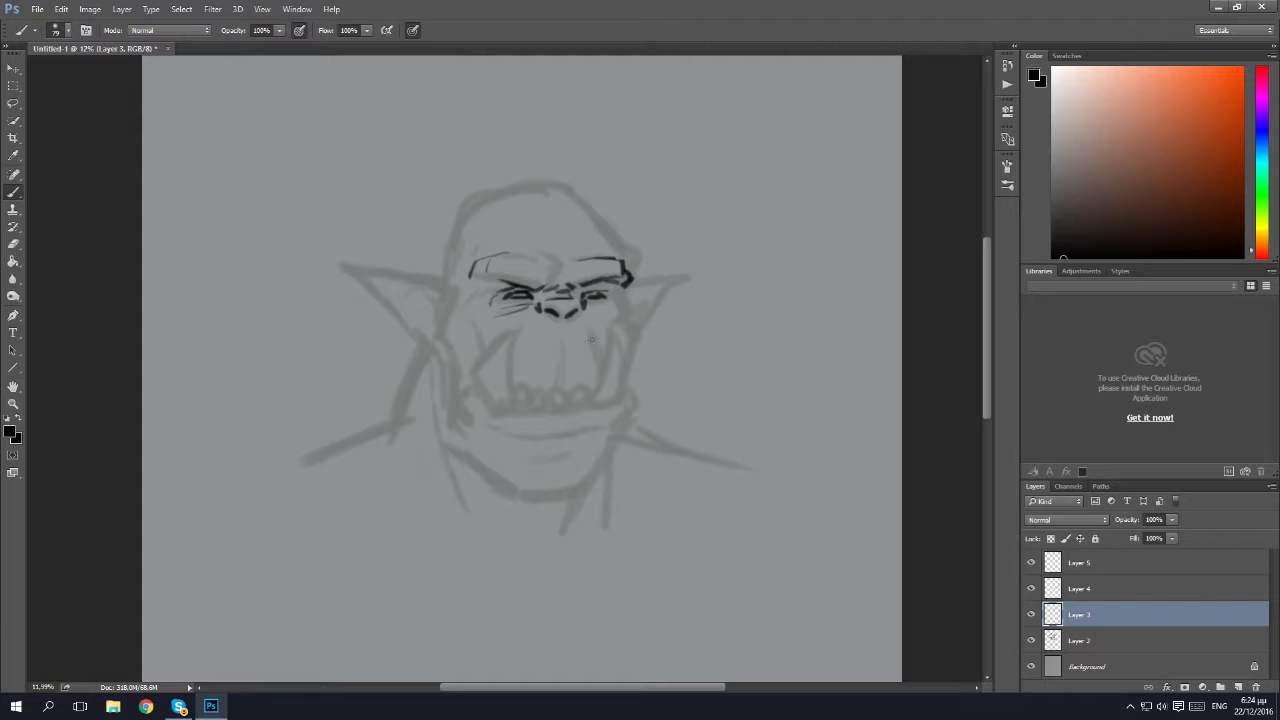
mouse_move(561, 338)
left_mouse_down()
mouse_move(561, 384)
mouse_move(625, 364)
mouse_move(617, 334)
mouse_move(593, 399)
mouse_move(518, 390)
mouse_move(524, 404)
left_mouse_up()
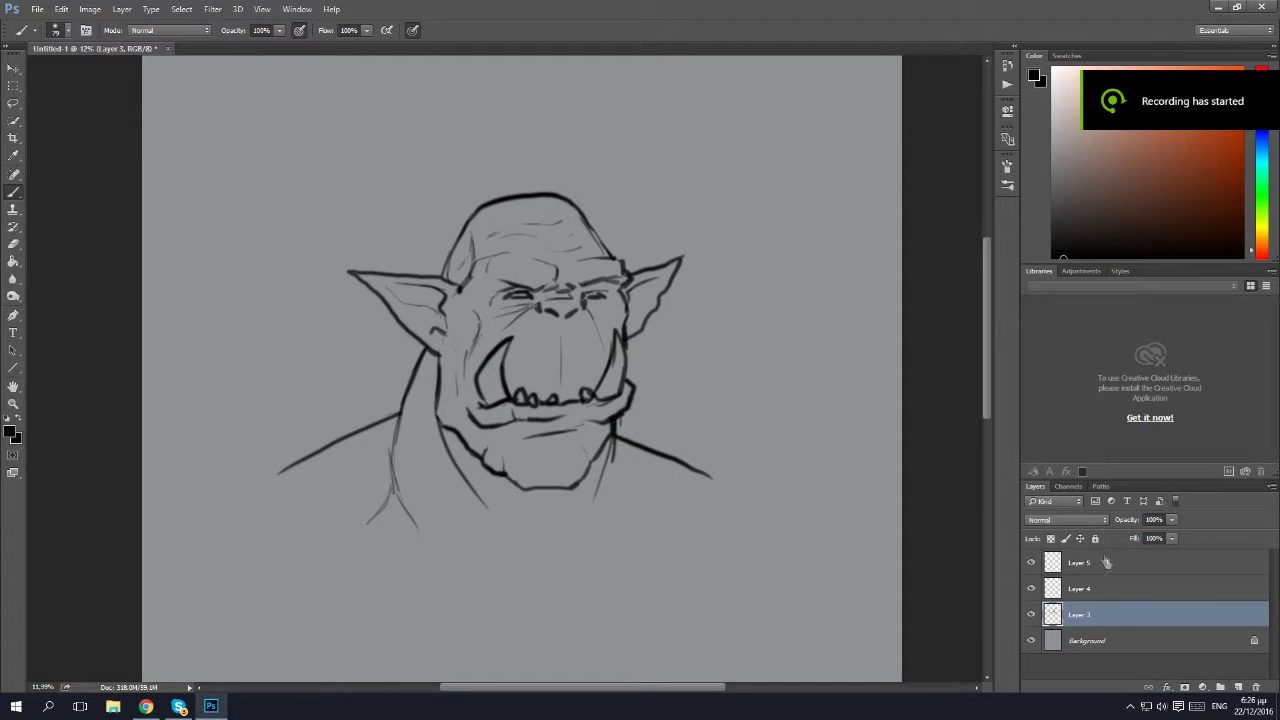
Reduce the opacity of the line art on Layer 3 to 15% and move that layer above Layer 5.
left_click(1172, 519)
left_click_drag(1130, 539, 1115, 538)
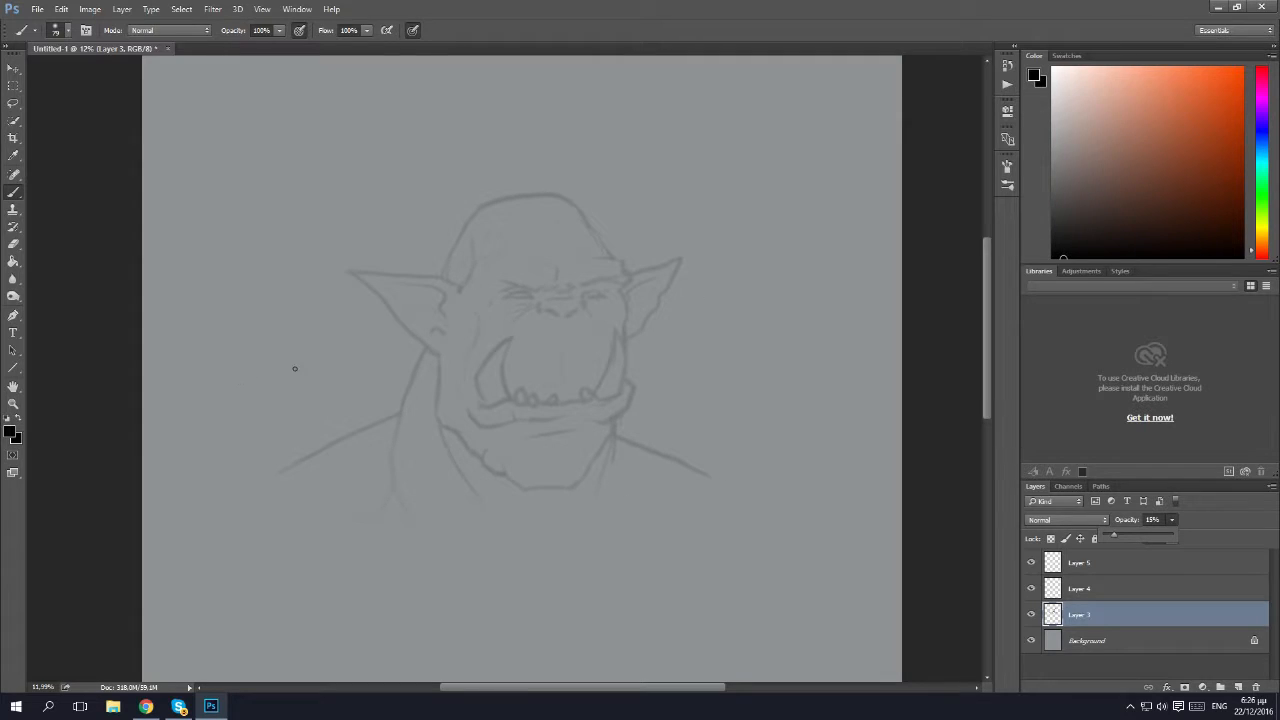
left_click_drag(1094, 617, 1106, 562)
left_click(1088, 589)
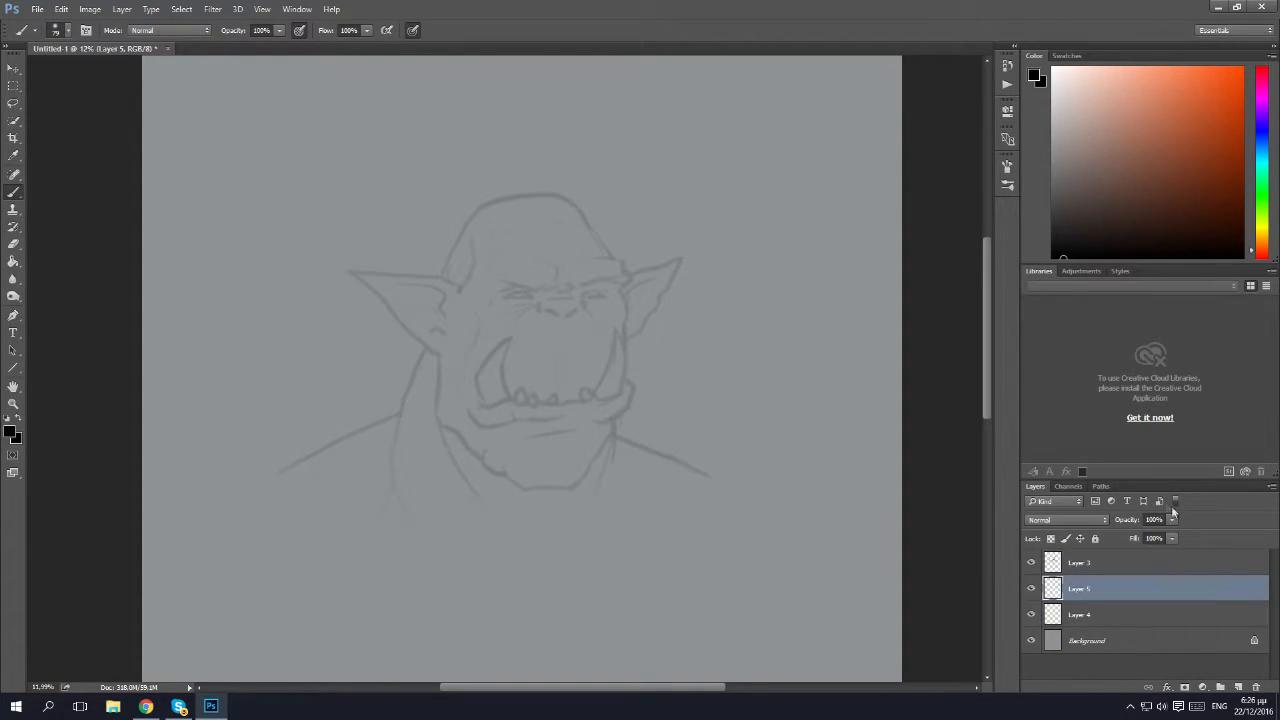
Fade the line art on Layer 3 slightly further by lowering its opacity again.
left_click(1085, 563)
left_click(1173, 520)
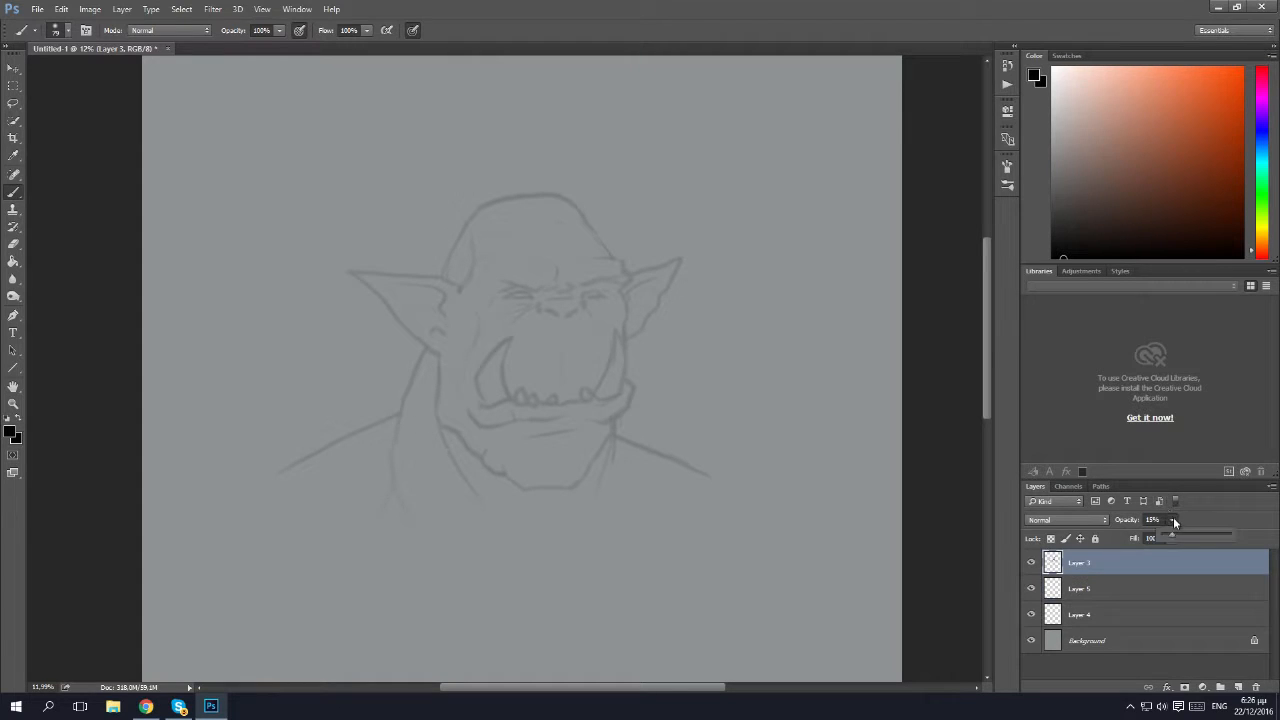
left_click(1135, 585)
left_click(1180, 563)
left_click(1172, 520)
left_click_drag(1171, 537, 1167, 542)
Make Layer 5 active, choose the 65 px bristle brush preset and set the foreground colour to a muted green.
left_click(1117, 591)
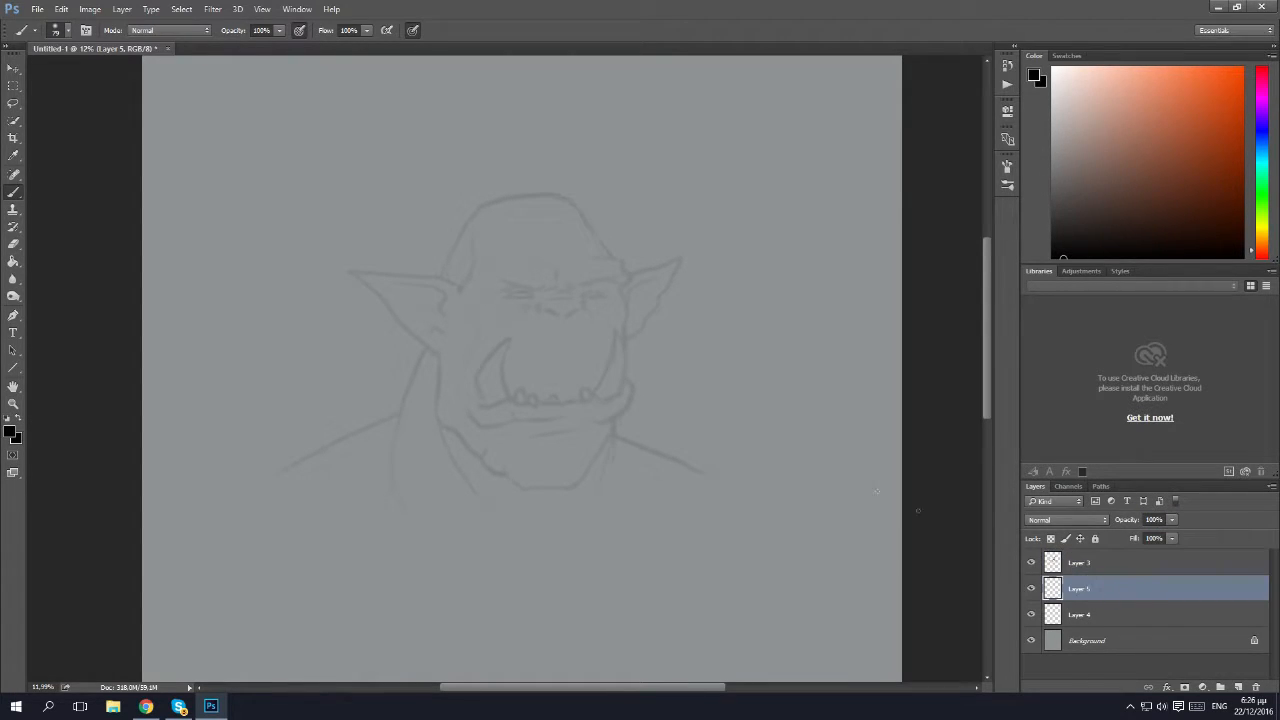
left_click(58, 36)
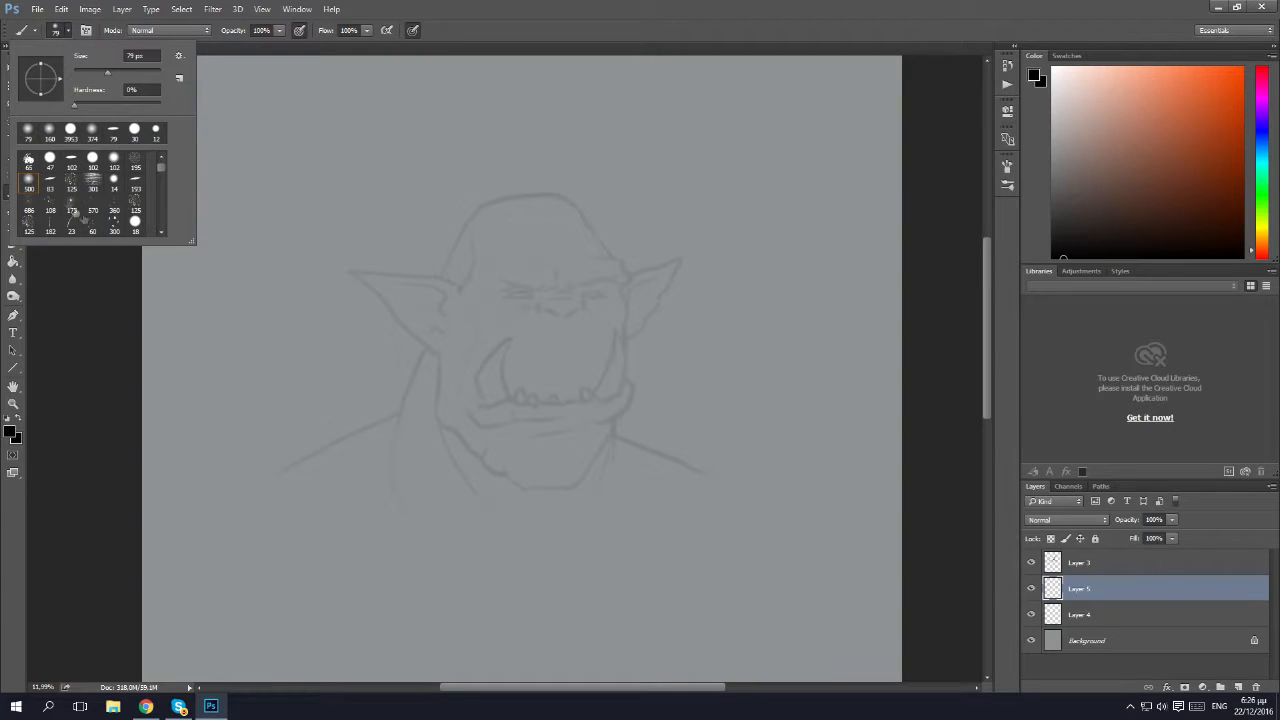
left_click(29, 162)
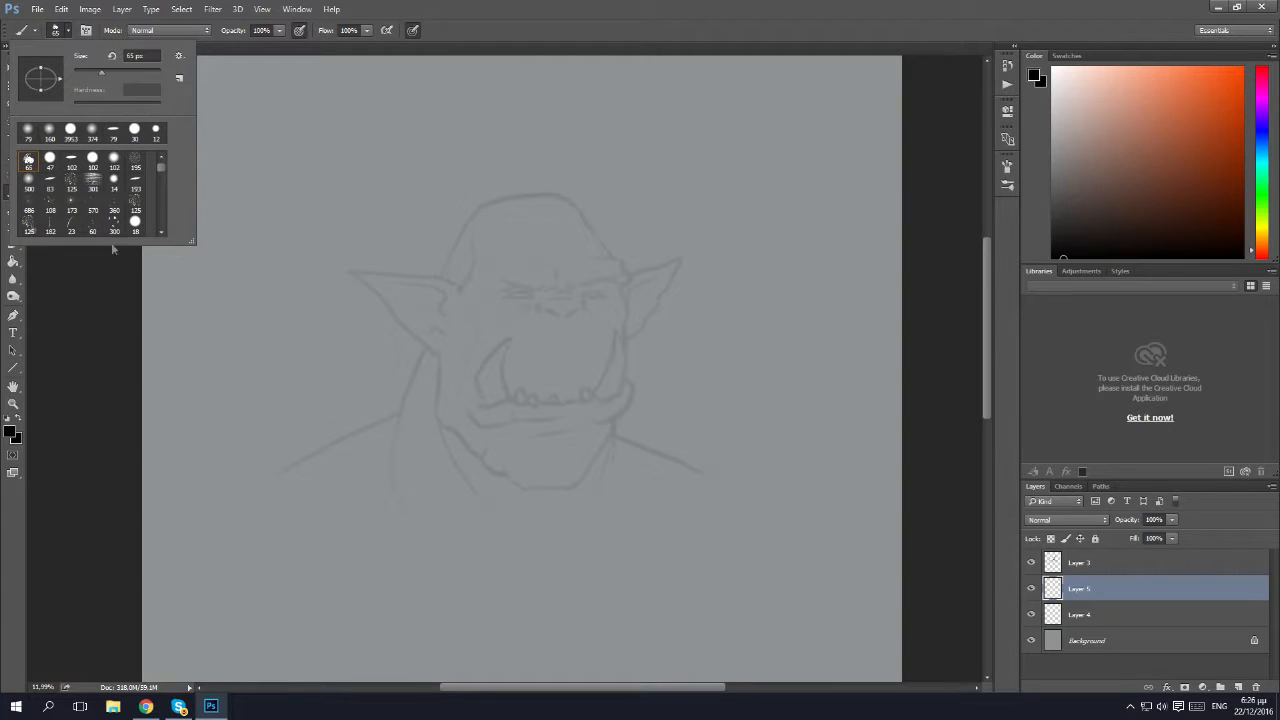
left_click(73, 32)
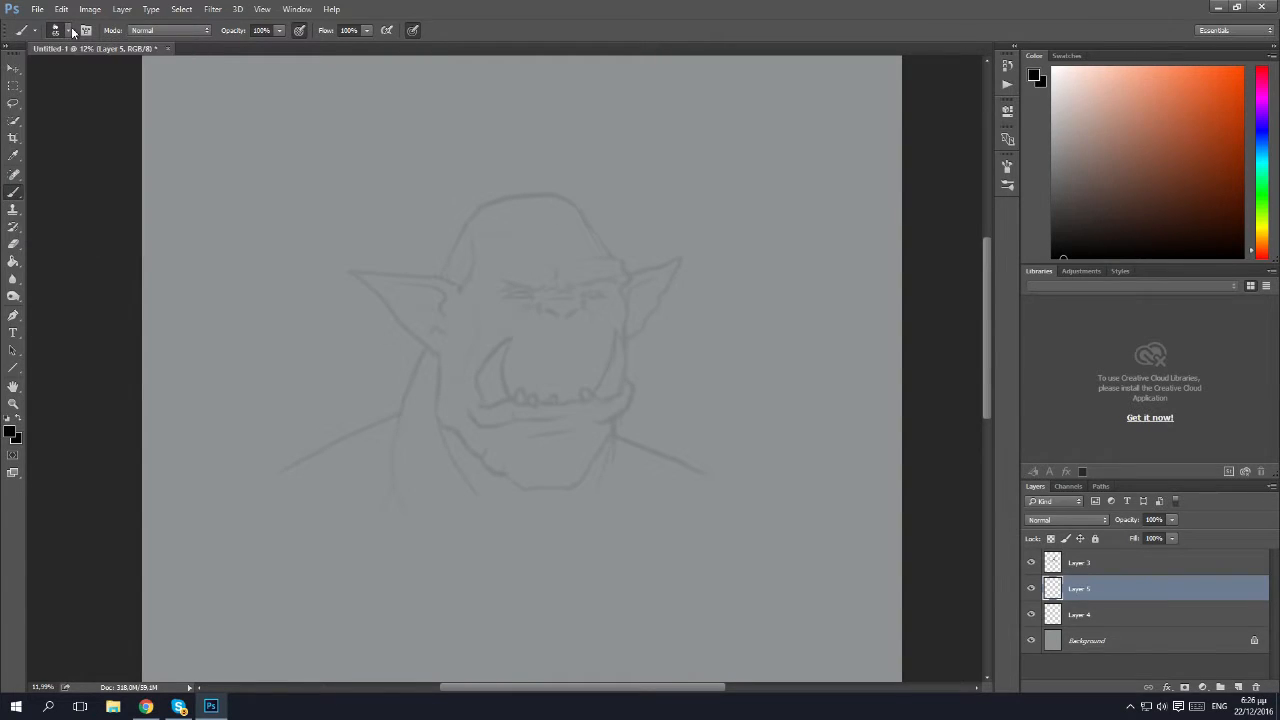
left_click_drag(1263, 172, 1262, 184)
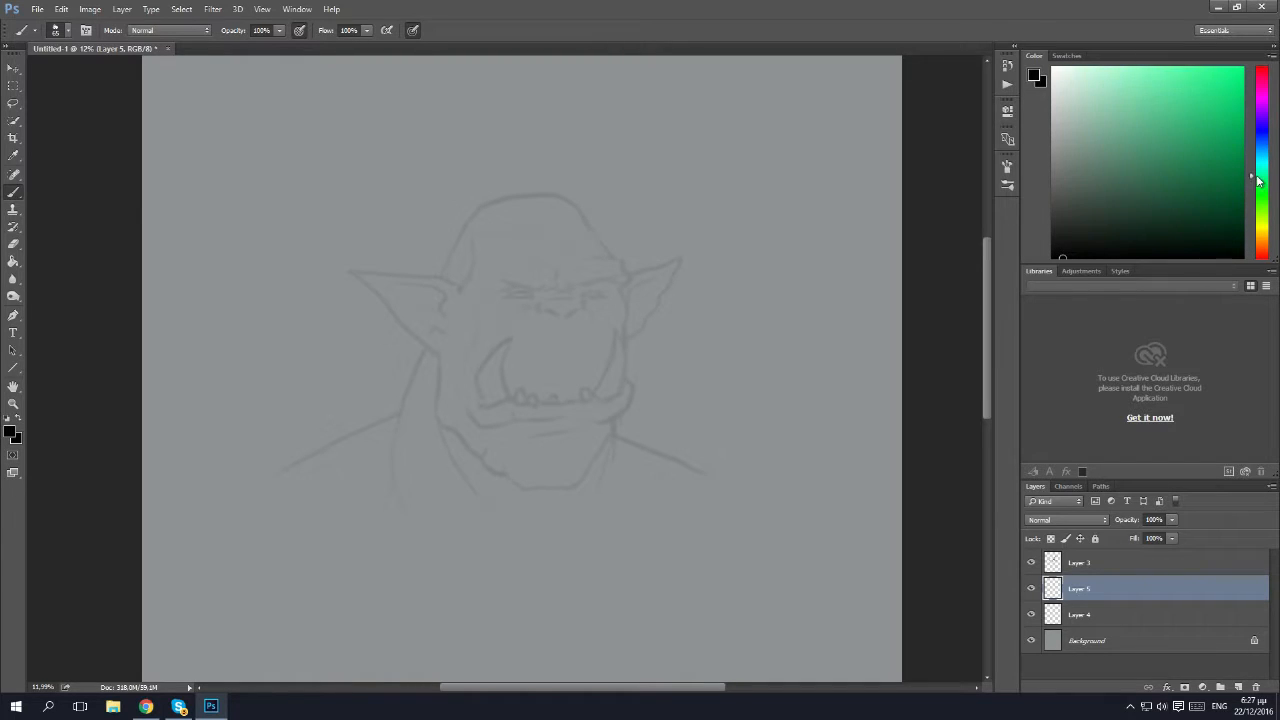
left_click_drag(1110, 170, 1101, 161)
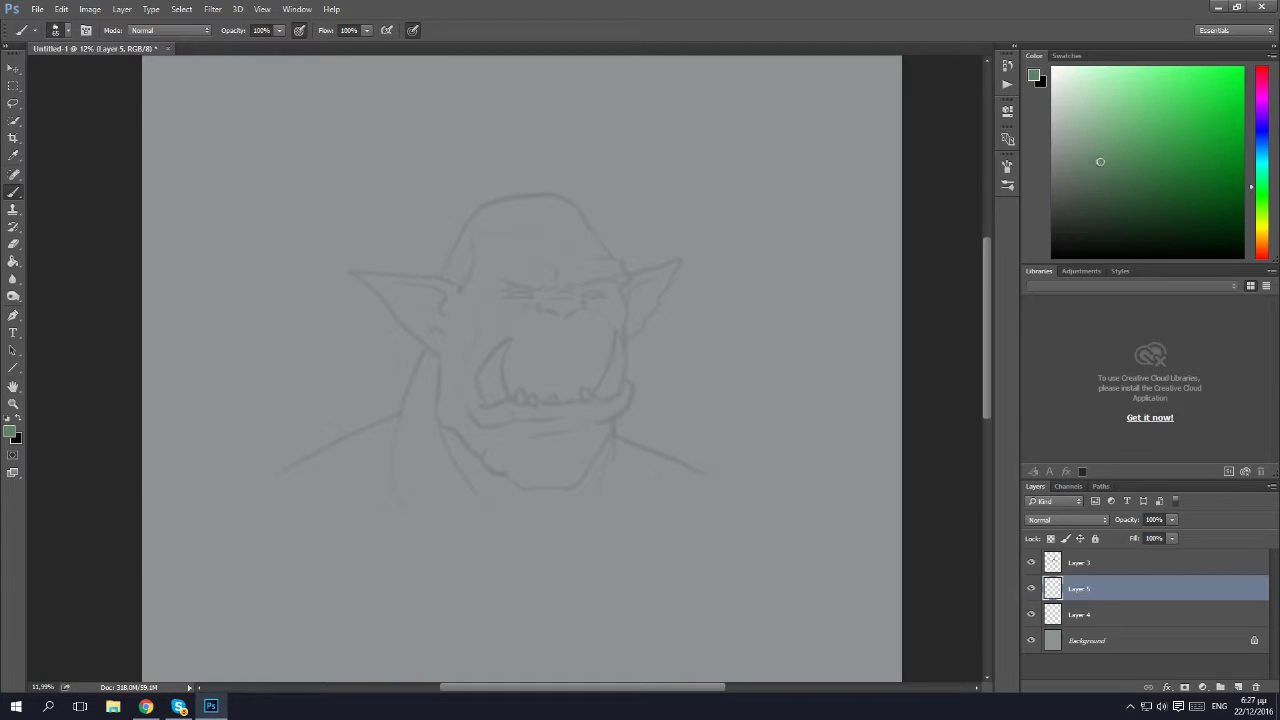
Enlarge the brush to 405 px and block in the orc's head and larger ear with flat green.
left_click(62, 32)
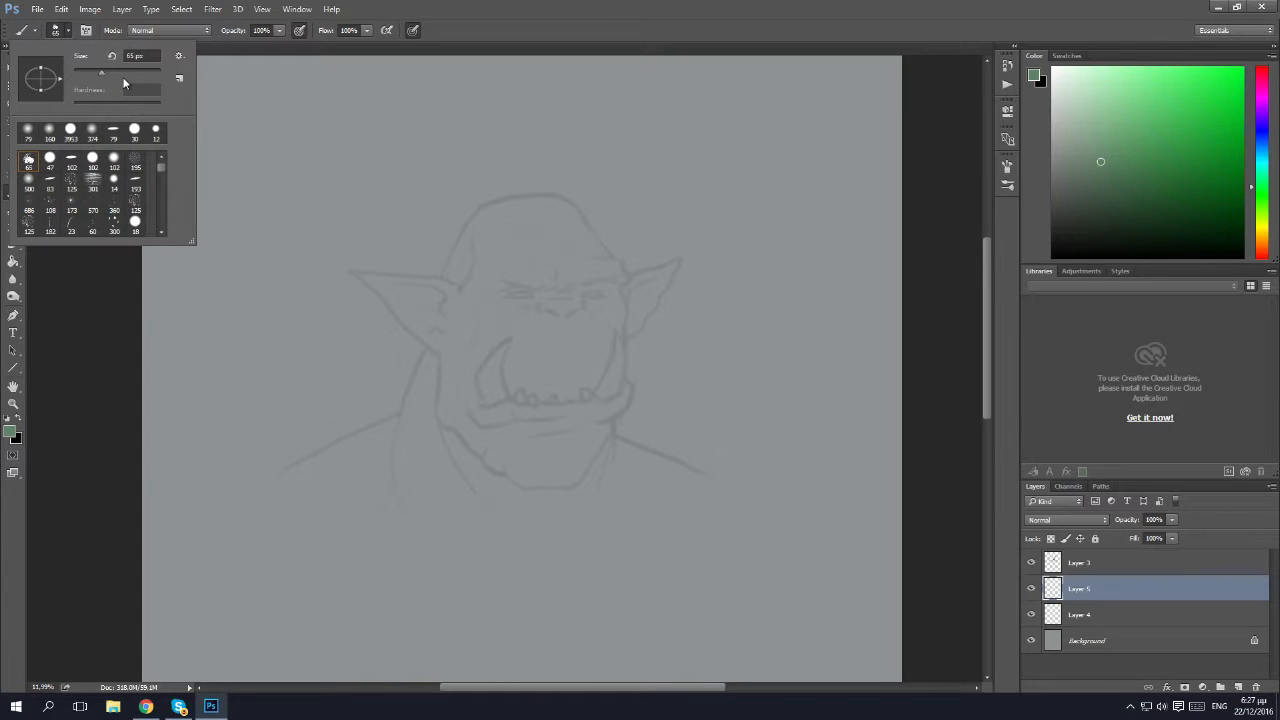
left_click(130, 71)
left_click(148, 72)
left_click(67, 32)
mouse_move(580, 307)
left_mouse_down()
mouse_move(605, 269)
mouse_move(580, 267)
mouse_move(570, 289)
mouse_move(565, 272)
mouse_move(573, 406)
mouse_move(605, 357)
mouse_move(608, 314)
mouse_move(605, 392)
mouse_move(592, 315)
left_mouse_up()
mouse_move(538, 417)
left_mouse_down()
mouse_move(550, 450)
mouse_move(573, 448)
mouse_move(565, 485)
mouse_move(593, 440)
mouse_move(521, 480)
mouse_move(438, 416)
mouse_move(443, 354)
mouse_move(413, 445)
mouse_move(456, 331)
mouse_move(441, 344)
mouse_move(394, 290)
mouse_move(458, 295)
mouse_move(402, 290)
mouse_move(437, 291)
mouse_move(452, 342)
mouse_move(493, 330)
mouse_move(460, 378)
mouse_move(488, 428)
mouse_move(528, 460)
mouse_move(520, 292)
mouse_move(502, 246)
mouse_move(521, 245)
mouse_move(553, 286)
mouse_move(580, 265)
mouse_move(571, 230)
mouse_move(503, 298)
mouse_move(525, 268)
mouse_move(465, 294)
mouse_move(496, 263)
mouse_move(468, 279)
mouse_move(559, 252)
mouse_move(502, 242)
mouse_move(482, 294)
mouse_move(486, 274)
mouse_move(471, 292)
mouse_move(460, 276)
mouse_move(500, 214)
mouse_move(518, 232)
mouse_move(525, 210)
mouse_move(551, 201)
mouse_move(574, 239)
left_mouse_up()
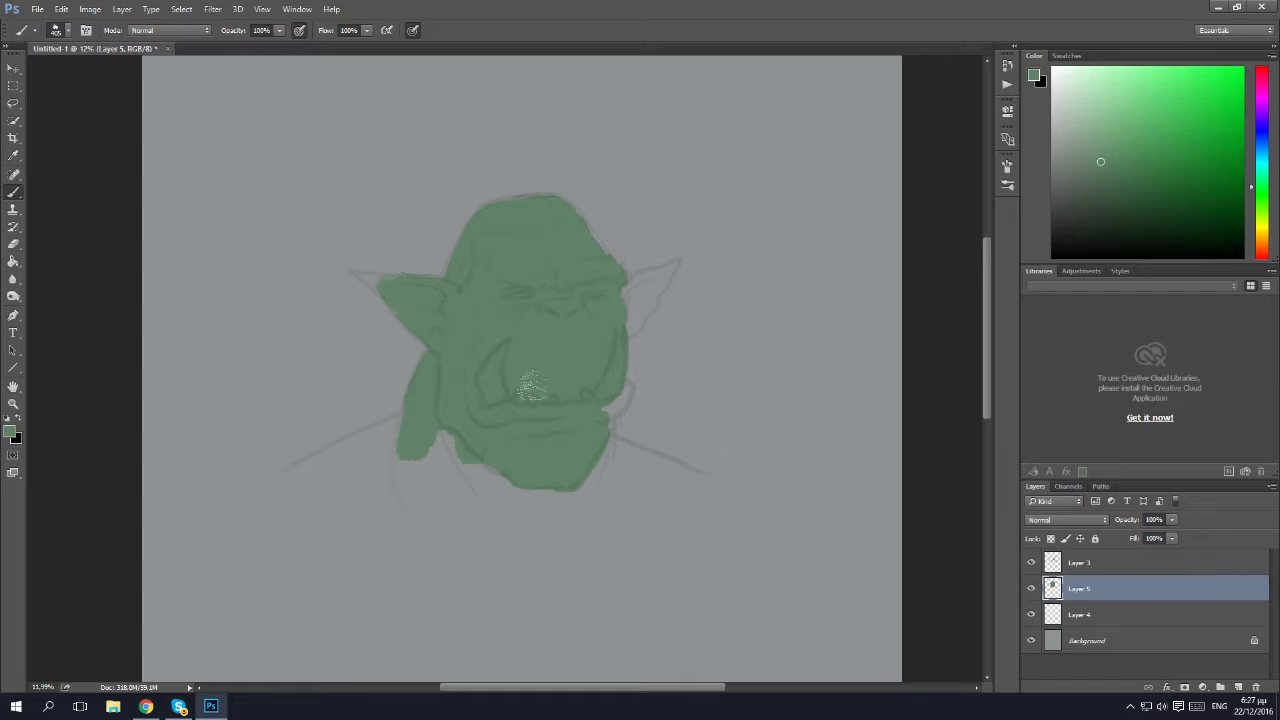
Fill the neck, both shoulders, the protruding lip corner and the smaller ear with the same green.
mouse_move(516, 501)
left_mouse_down()
mouse_move(432, 451)
mouse_move(477, 443)
mouse_move(320, 486)
mouse_move(400, 437)
mouse_move(327, 464)
mouse_move(417, 425)
mouse_move(287, 485)
mouse_move(329, 478)
mouse_move(314, 476)
mouse_move(413, 420)
mouse_move(315, 466)
mouse_move(451, 447)
mouse_move(479, 470)
mouse_move(455, 495)
left_mouse_up()
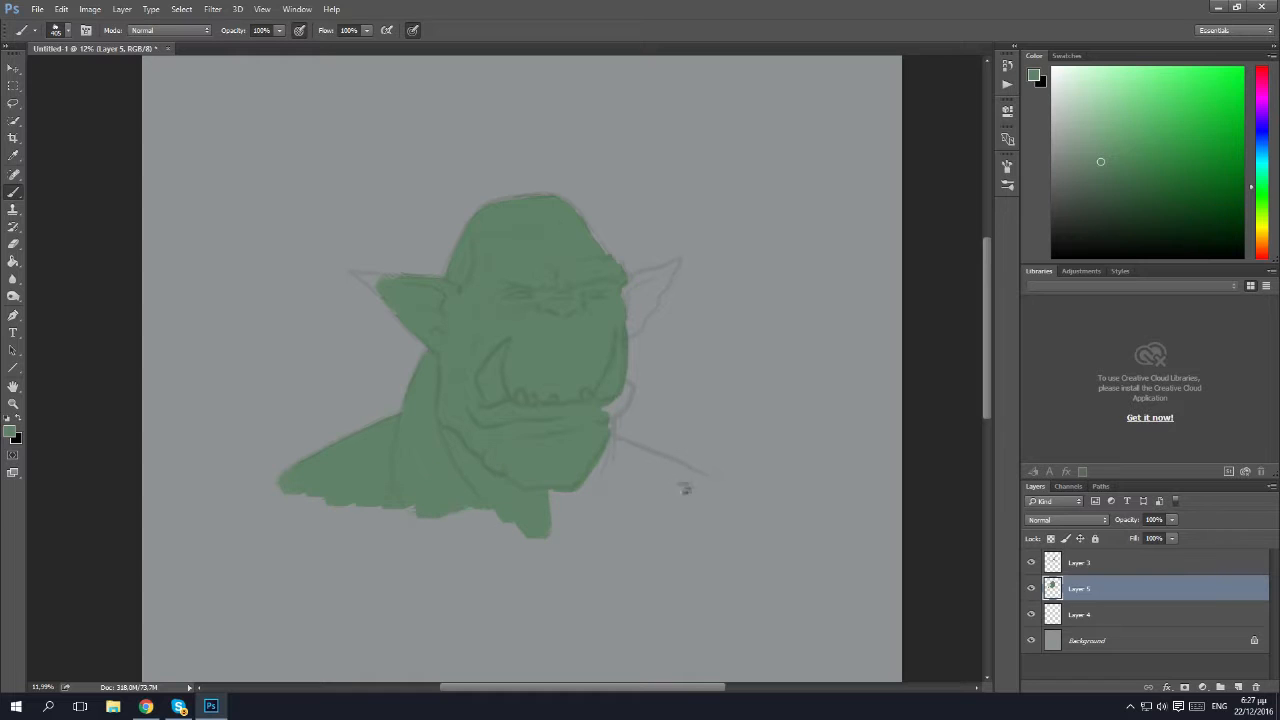
mouse_move(698, 491)
left_mouse_down()
mouse_move(597, 446)
mouse_move(634, 463)
mouse_move(535, 517)
mouse_move(648, 506)
left_mouse_up()
mouse_move(590, 406)
left_mouse_down()
mouse_move(617, 400)
mouse_move(599, 408)
left_mouse_up()
mouse_move(593, 311)
left_mouse_down()
mouse_move(620, 326)
mouse_move(652, 284)
mouse_move(630, 292)
left_mouse_up()
Shrink the brush to 35 px and fill the pointed ear tips and uneven head edges with green.
left_click(68, 34)
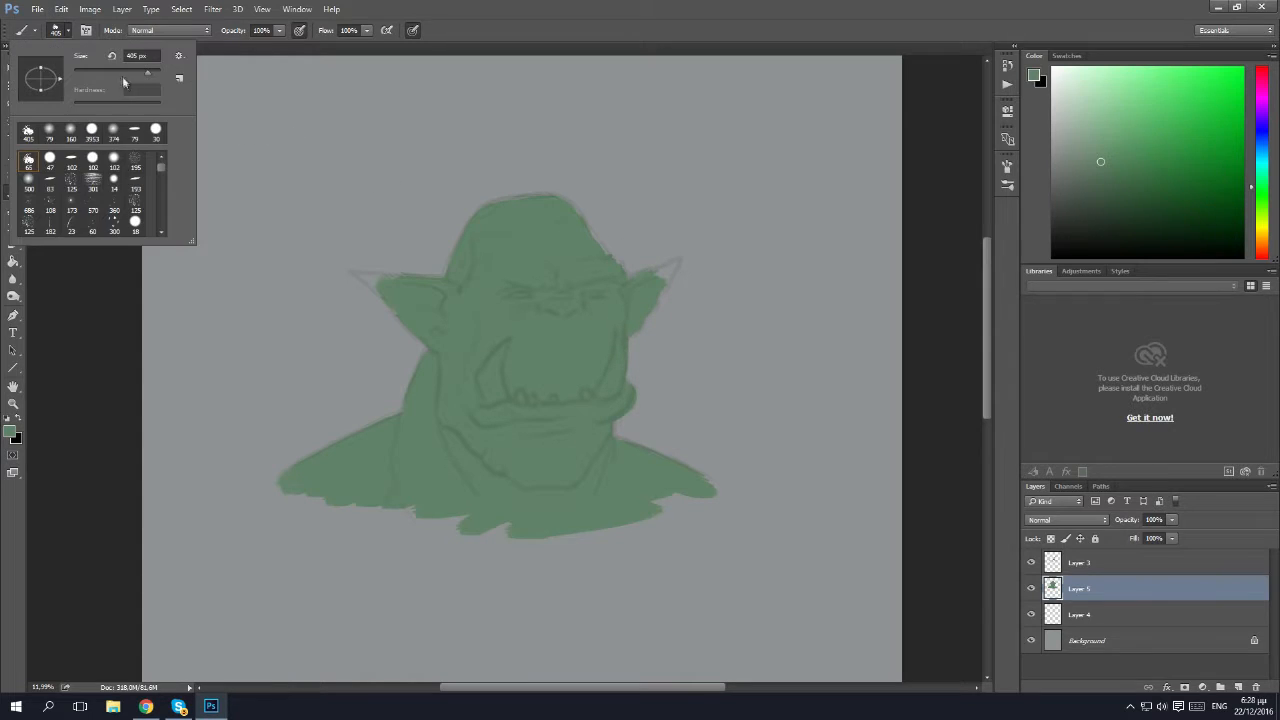
left_click(89, 74)
left_click(662, 290)
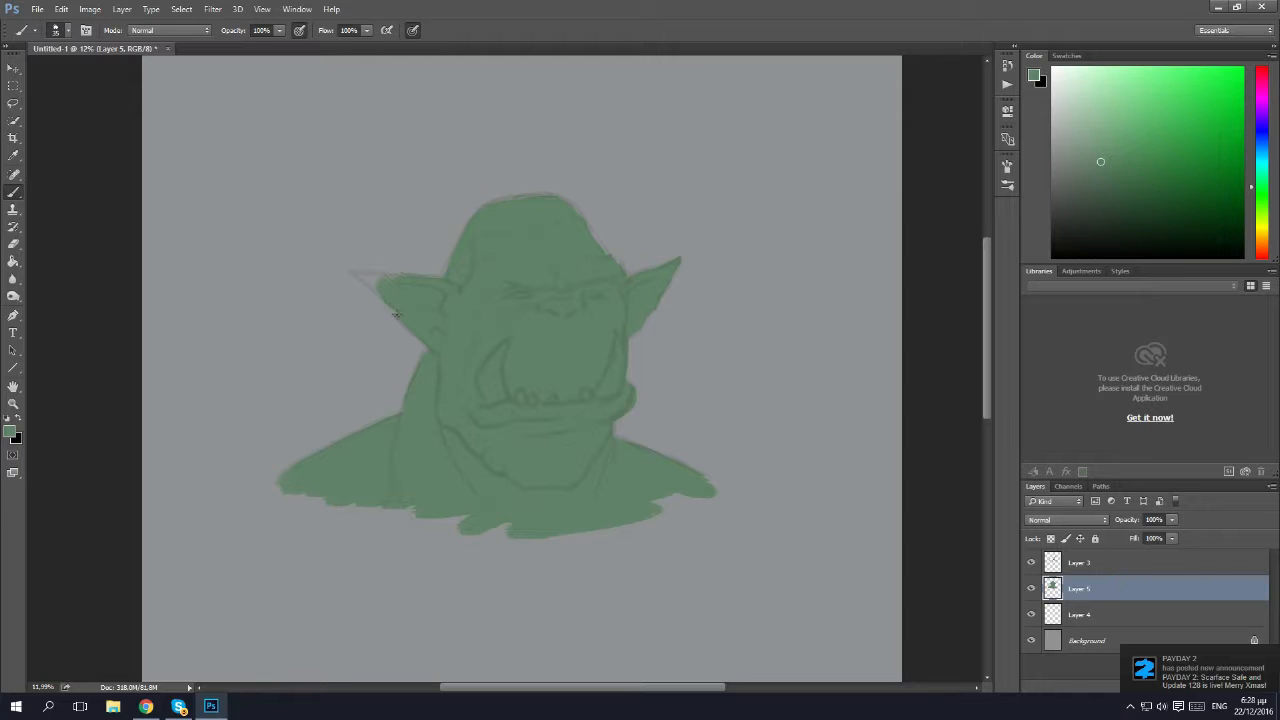
left_click_drag(356, 280, 405, 279)
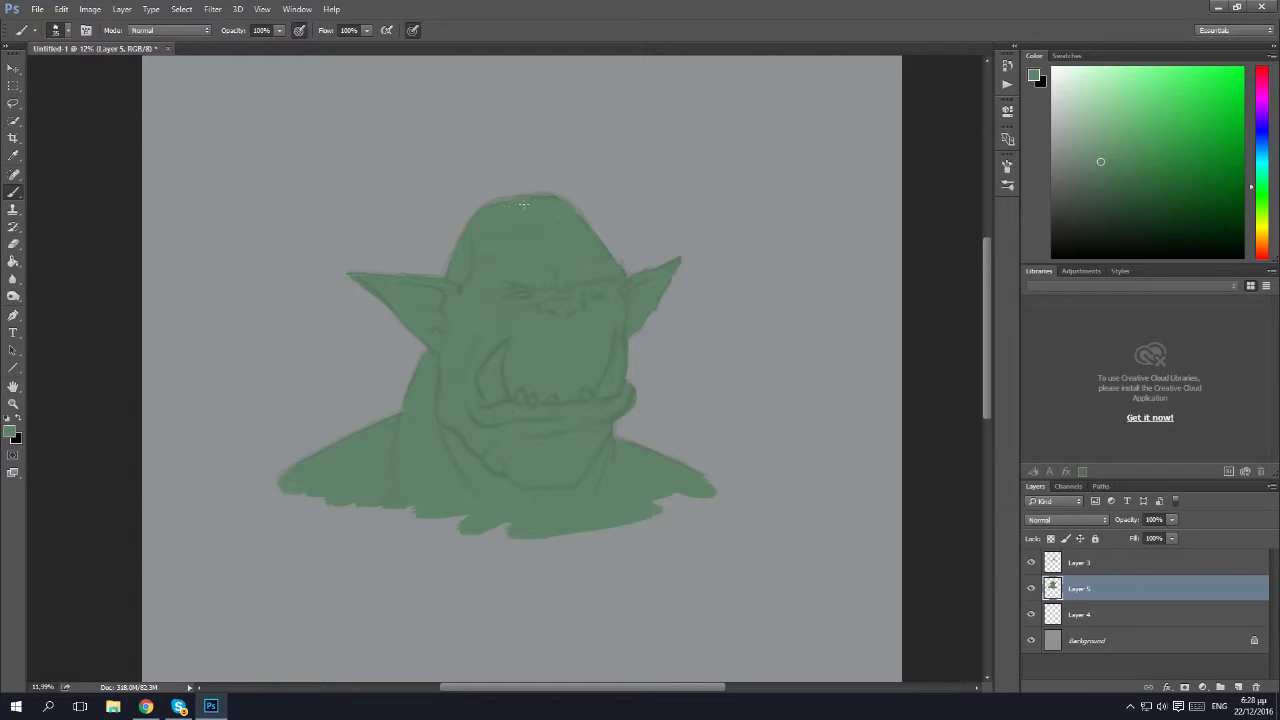
Set the foreground colour to a pale beige for the teeth.
scroll(505, 238, "down", 6)
scroll(605, 402, "up", 5)
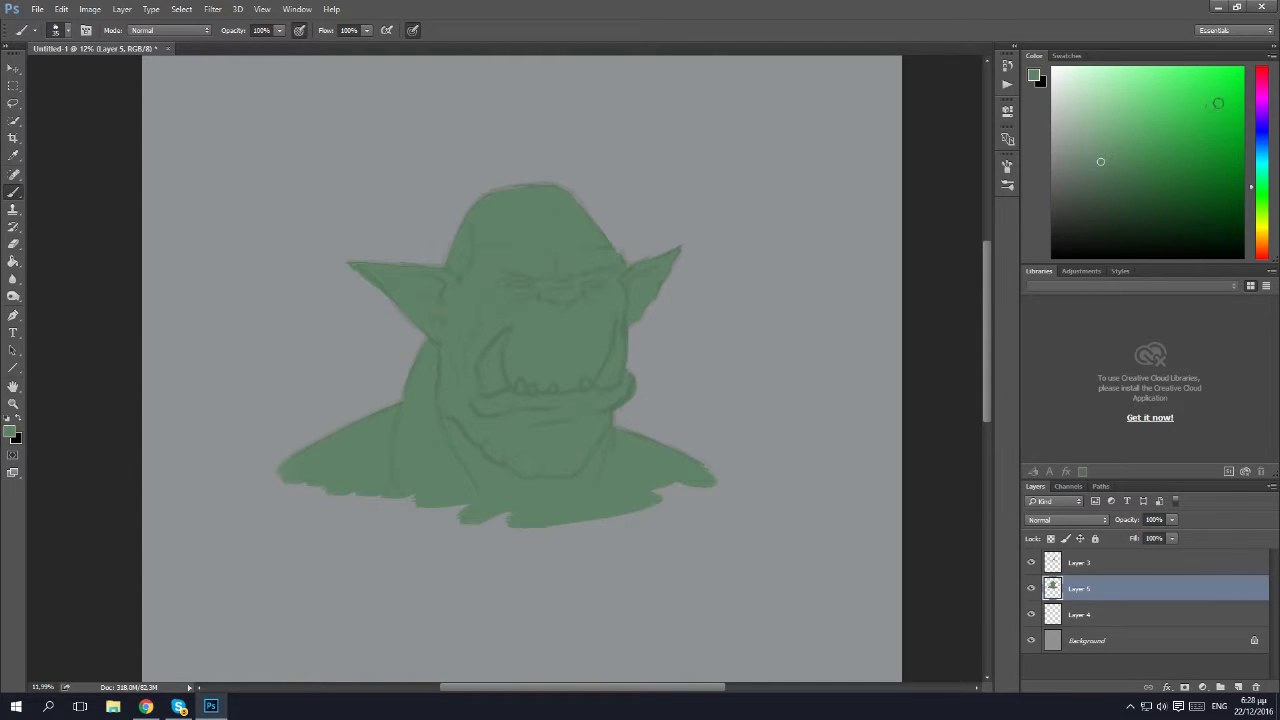
left_click(1262, 236)
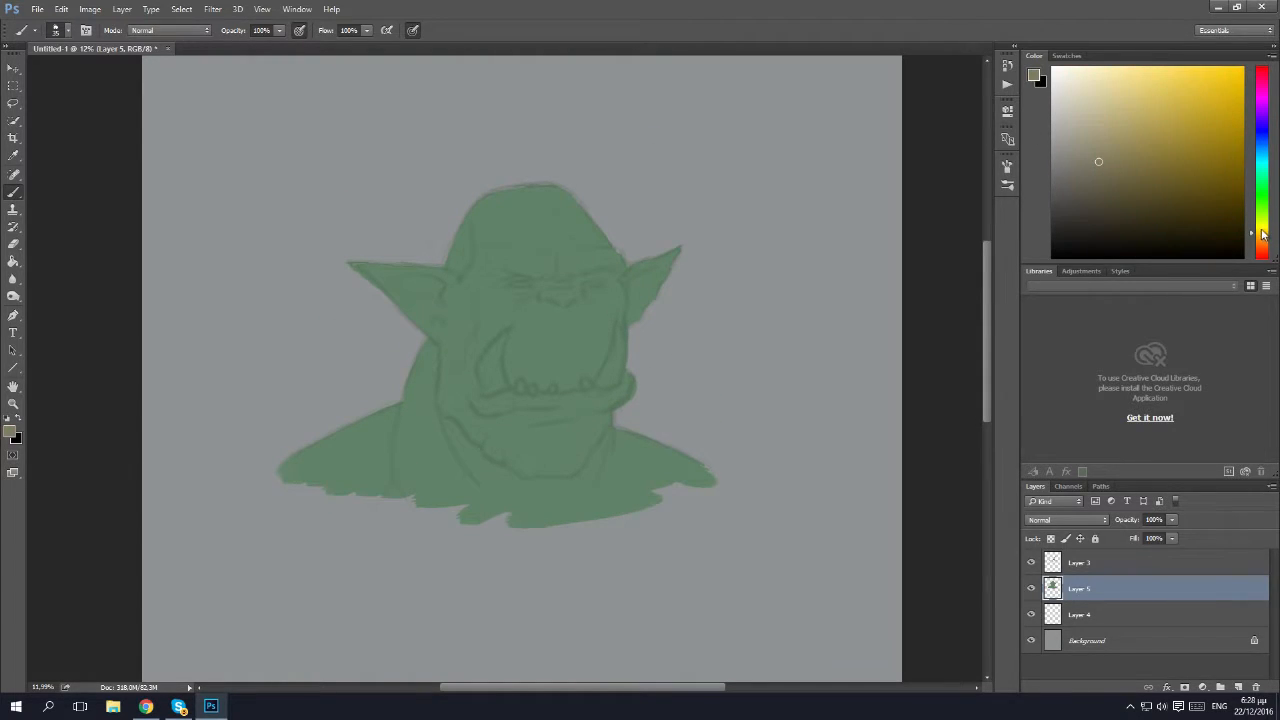
left_click(1262, 238)
left_click(1085, 87)
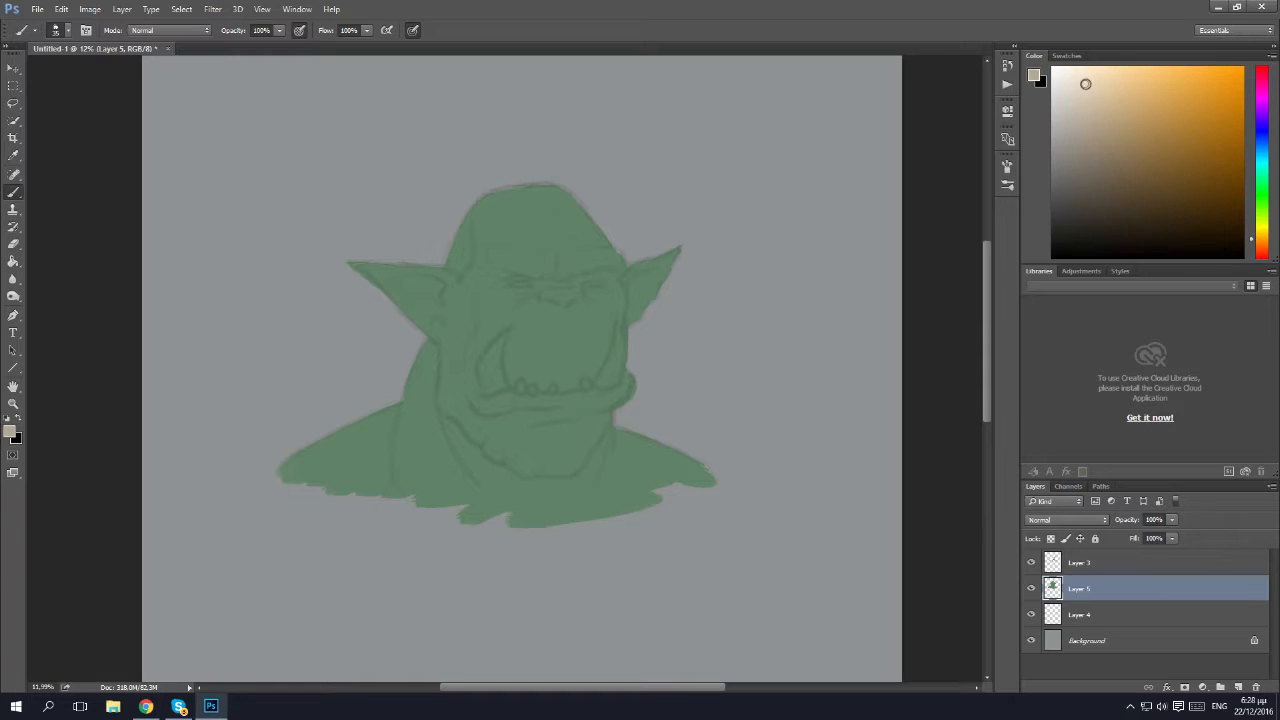
left_click(1085, 97)
Paint both tusks and the four small lower teeth in pale beige on Layer 5 with a slightly larger brush.
left_click(56, 30)
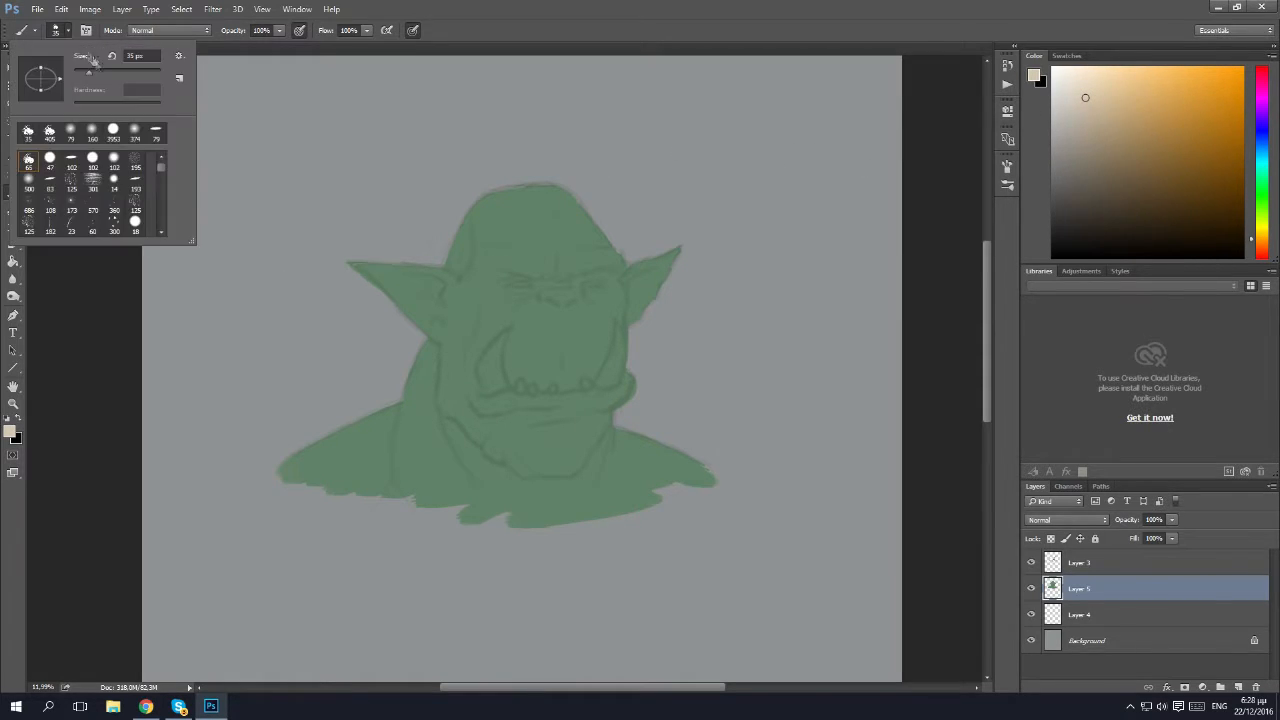
left_click_drag(495, 382, 490, 370)
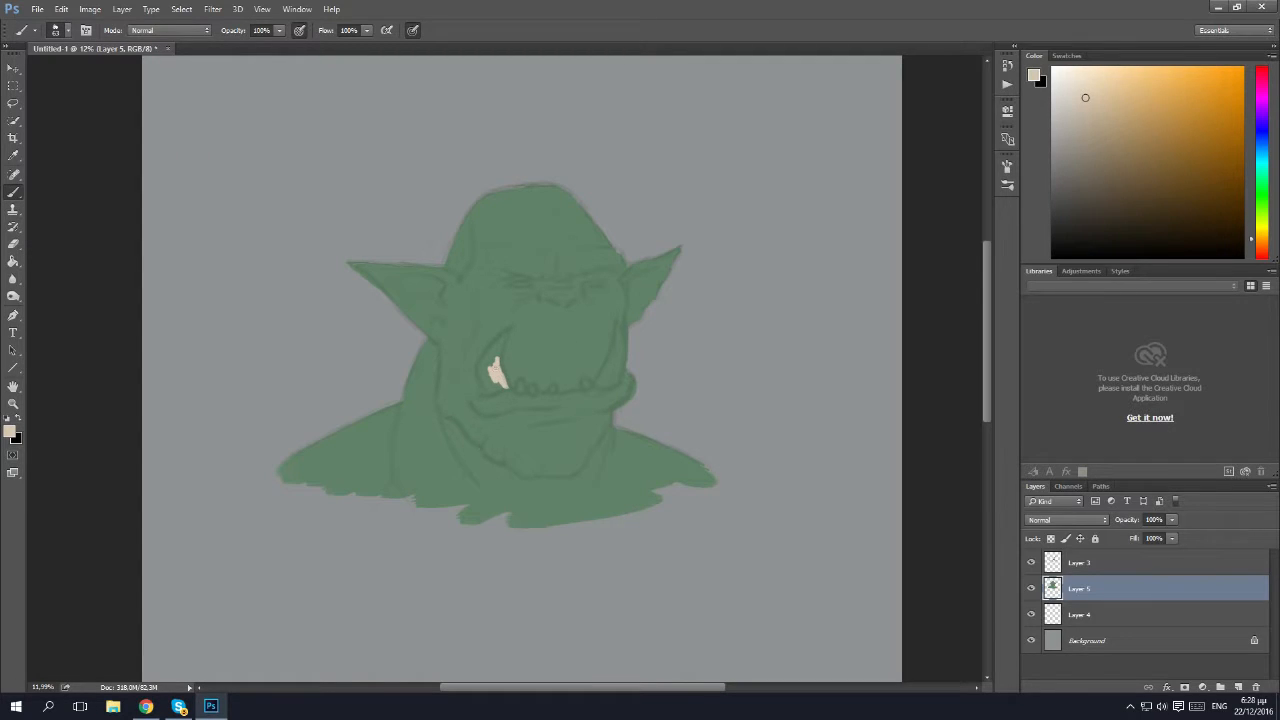
left_click_drag(504, 333, 483, 363)
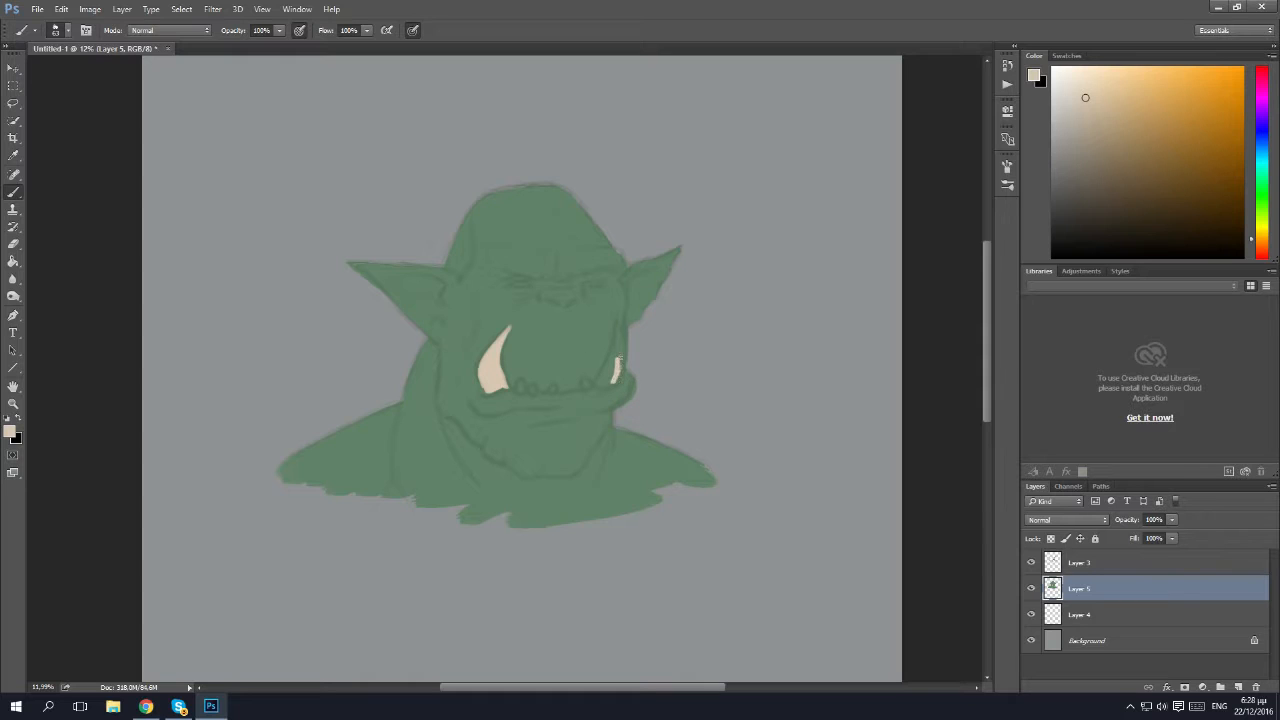
mouse_move(615, 324)
left_mouse_down()
mouse_move(598, 383)
mouse_move(613, 382)
mouse_move(601, 387)
mouse_move(611, 322)
mouse_move(586, 383)
left_mouse_up()
left_click(521, 387)
left_click(531, 387)
left_click(553, 388)
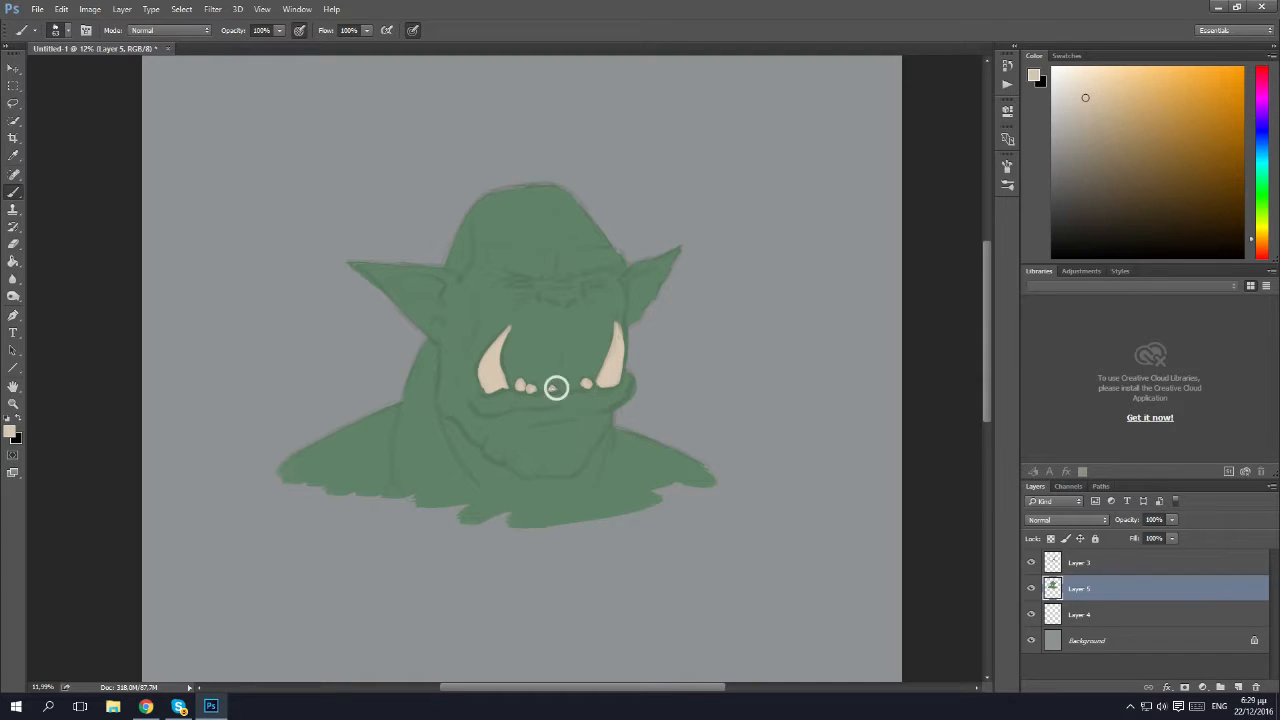
Set the foreground colour to a slightly warmer, pinker beige and paint both eyes on Layer 5.
scroll(588, 371, "down", 3)
scroll(588, 371, "up", 6)
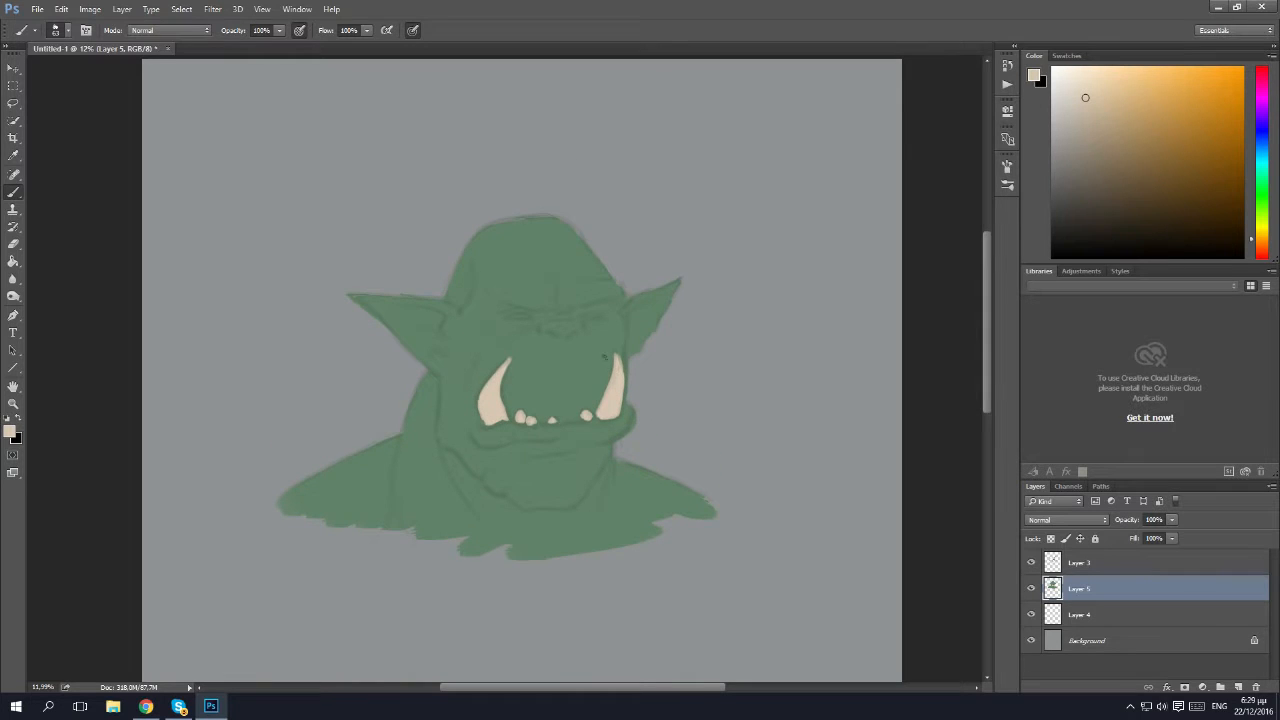
key("z")
left_click_drag(549, 324, 603, 351)
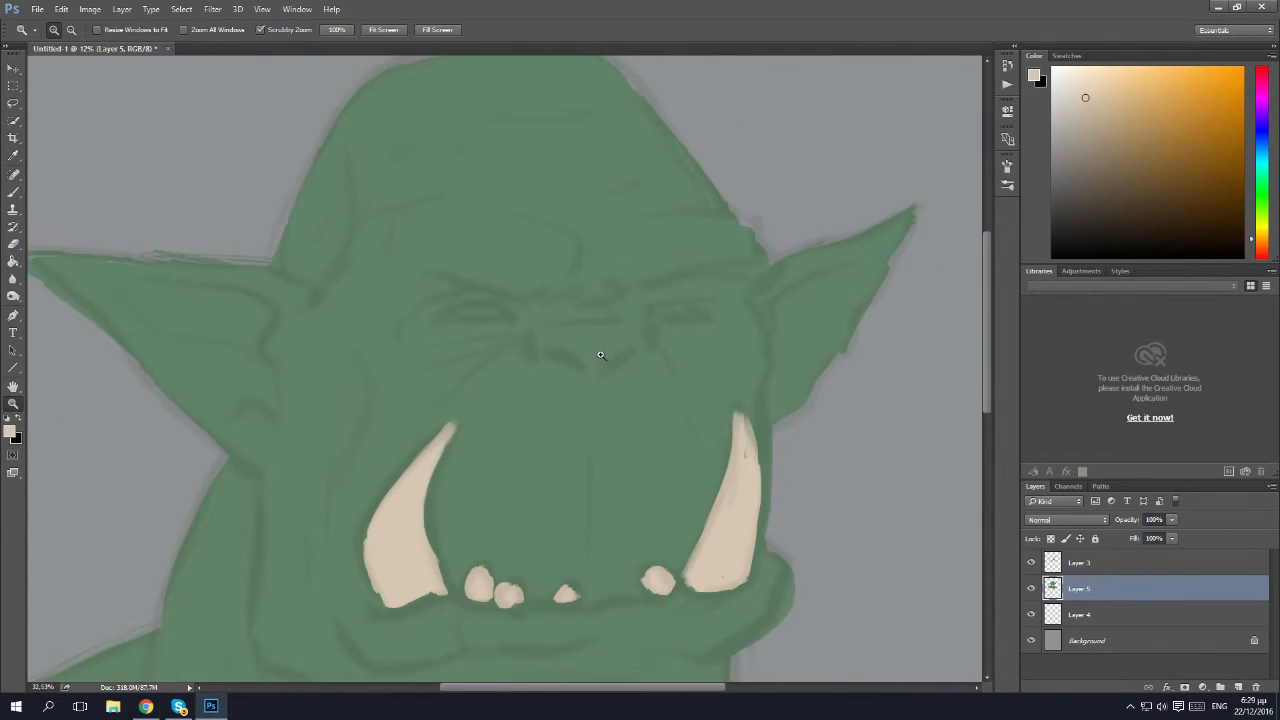
left_click(1259, 250)
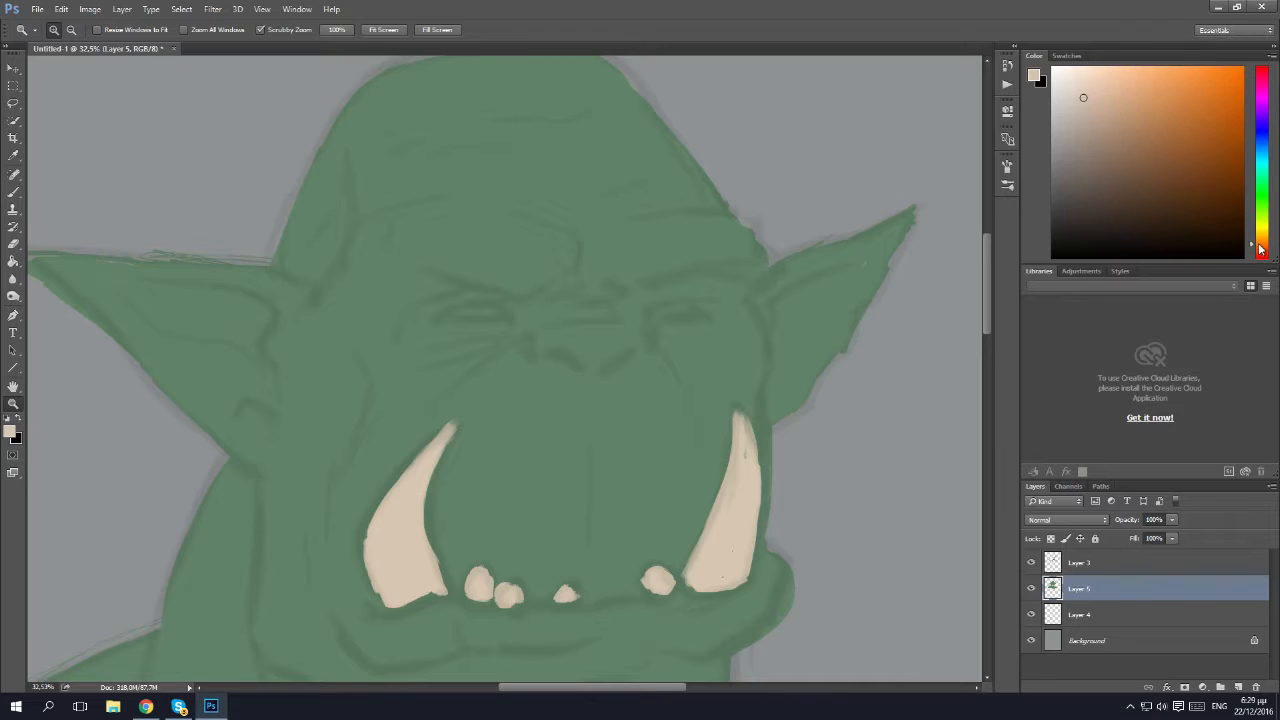
left_click(1094, 92)
key("b")
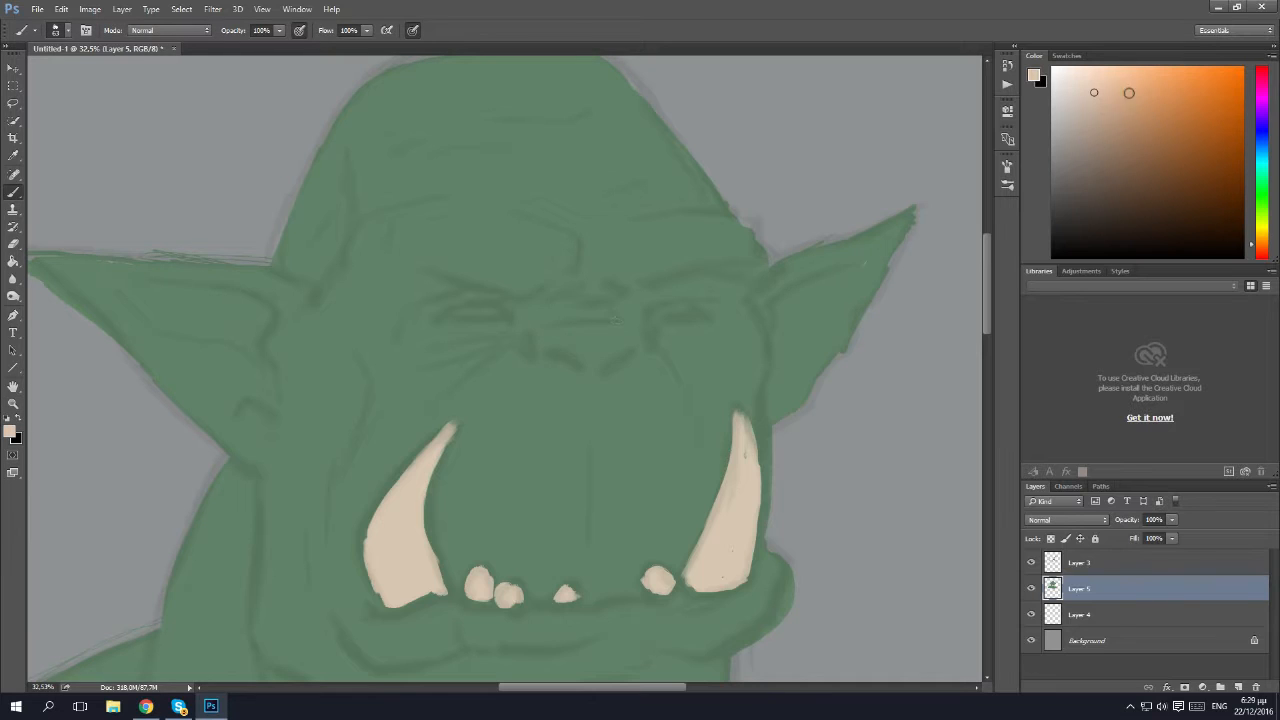
left_click_drag(492, 315, 444, 317)
left_click_drag(660, 311, 692, 312)
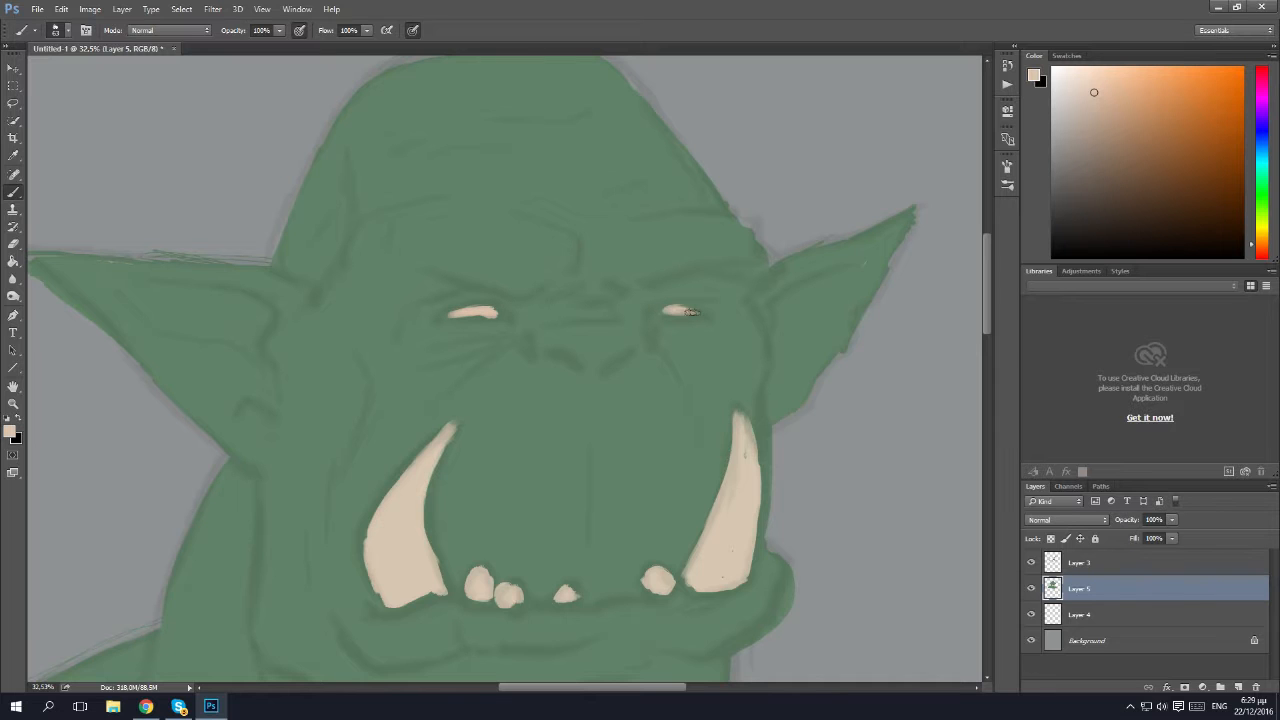
Move Layer 4 above Layer 5 and add a new layer directly above Layer 5.
scroll(637, 452, "down", 5)
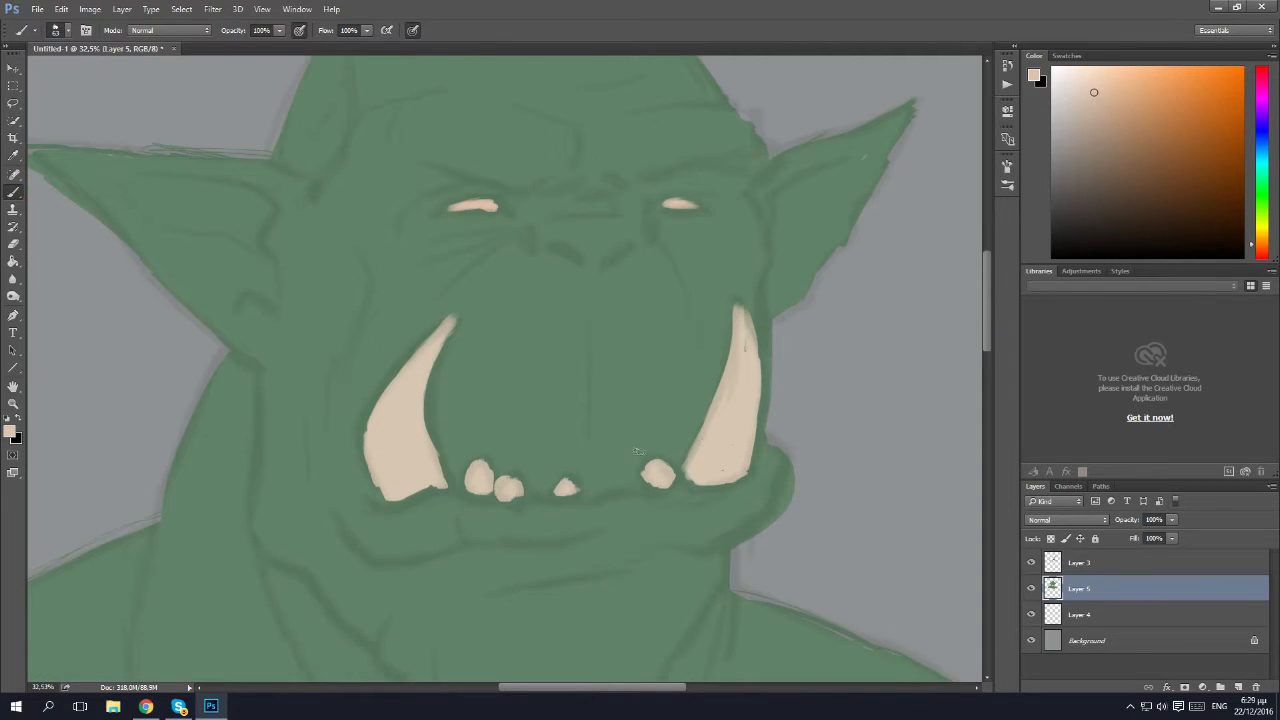
key("z")
left_click_drag(620, 459, 593, 473)
scroll(593, 473, "down", 3)
scroll(593, 473, "up", 3)
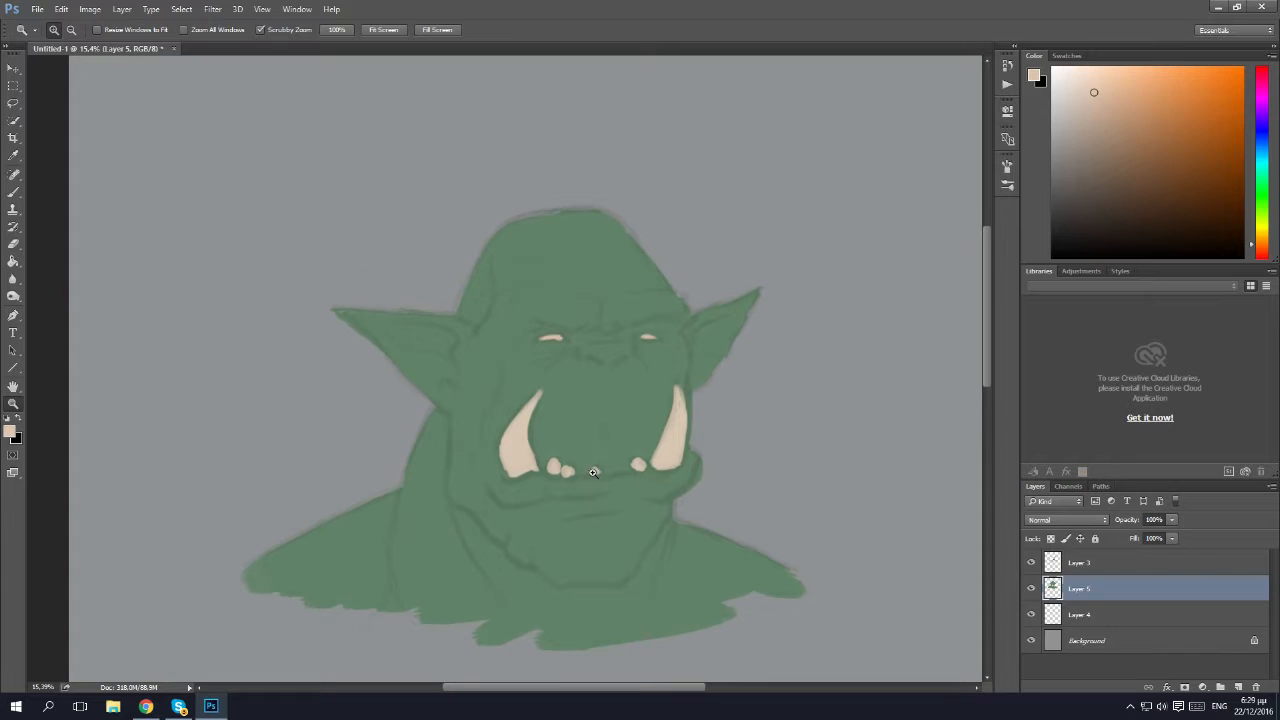
key("b")
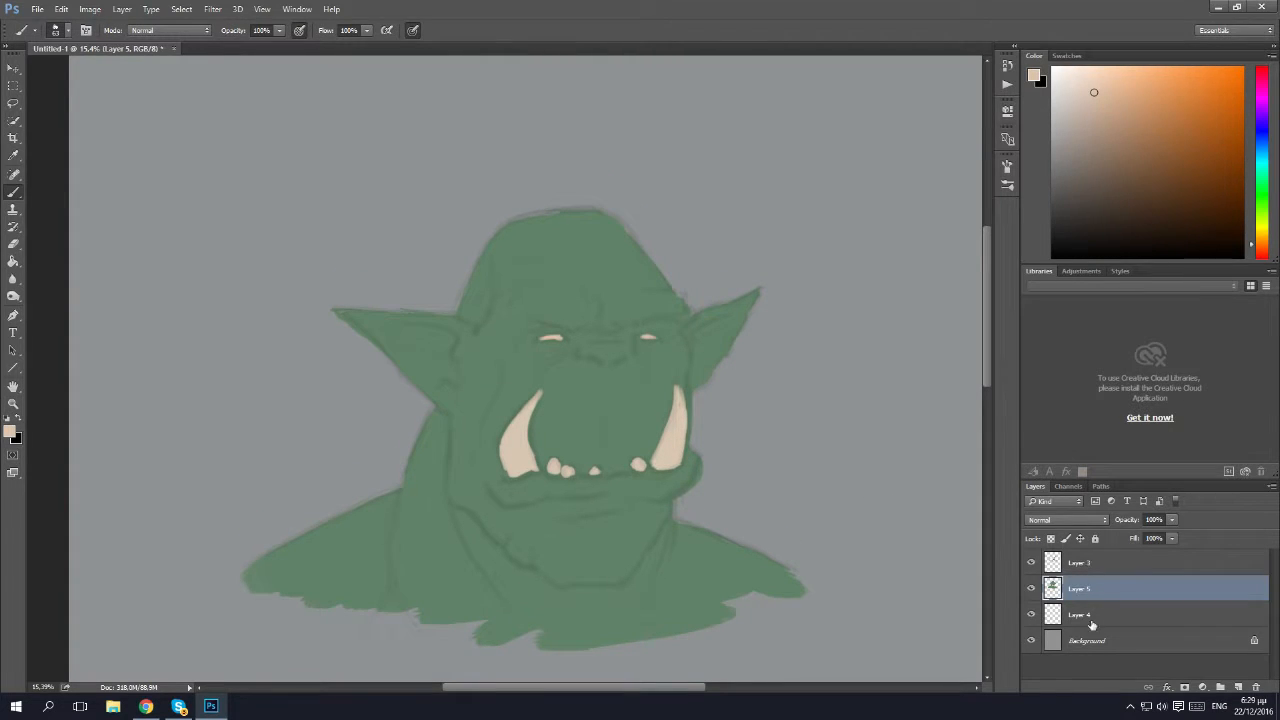
left_click_drag(1090, 620, 1075, 578)
left_click(1127, 625)
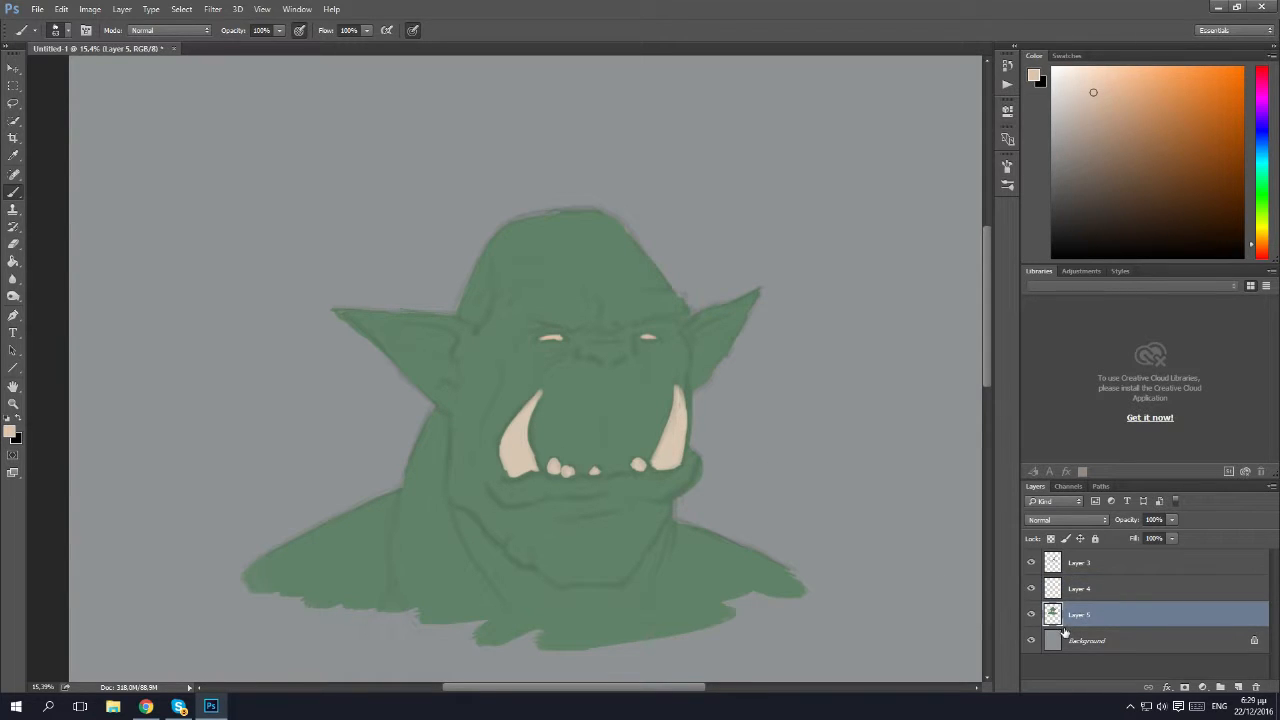
key("ctrl+shift+n")
key("Return")
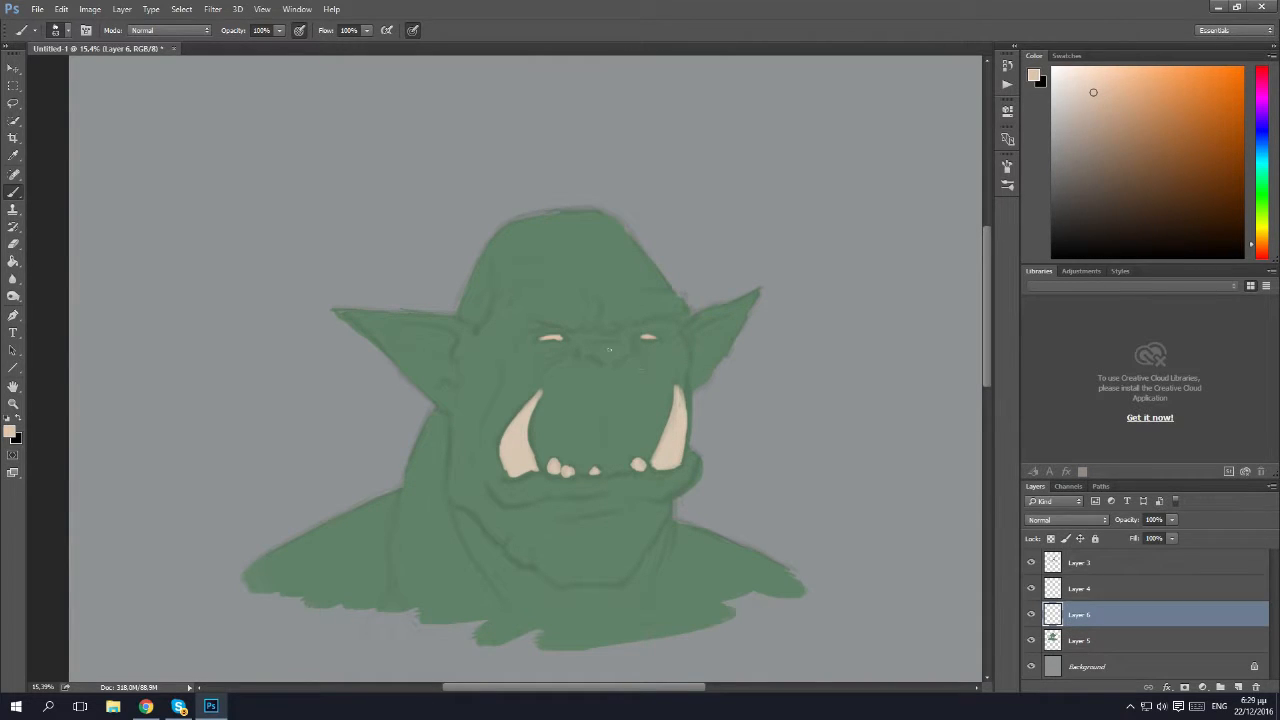
Choose the speckled 686 brush preset and reduce its size to 498 px.
key("z")
left_click_drag(605, 350, 632, 364)
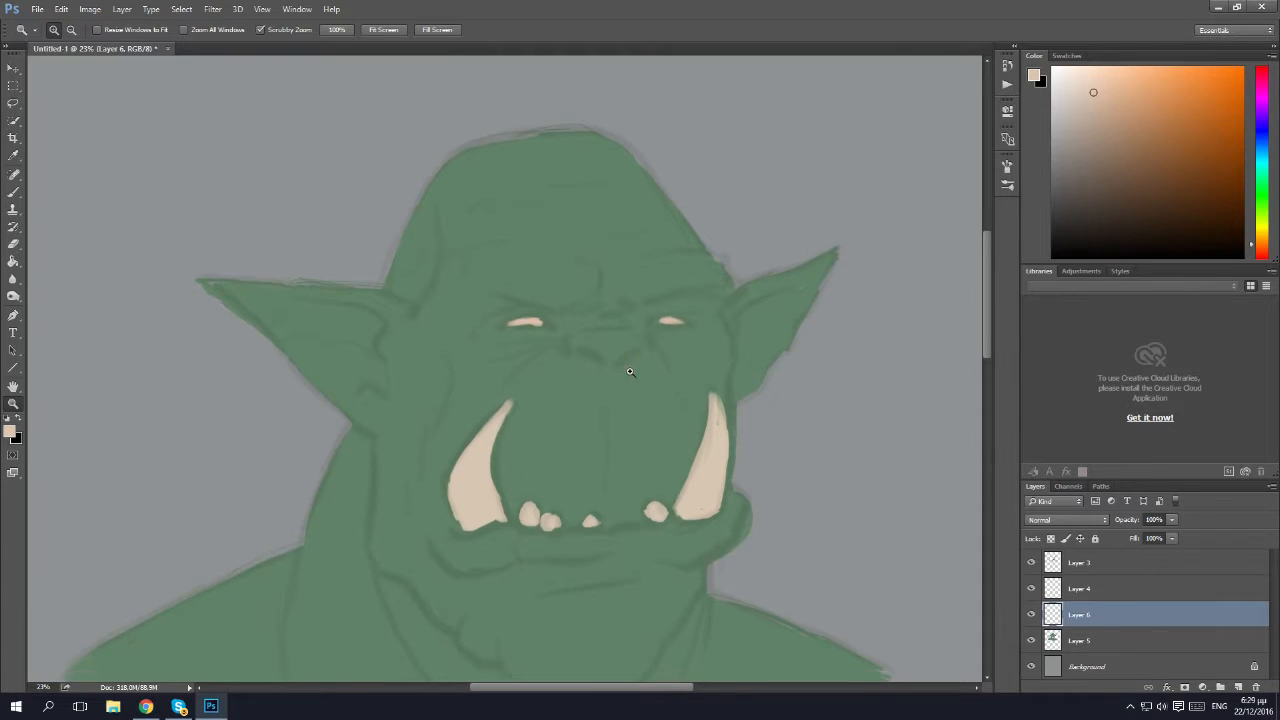
key("b")
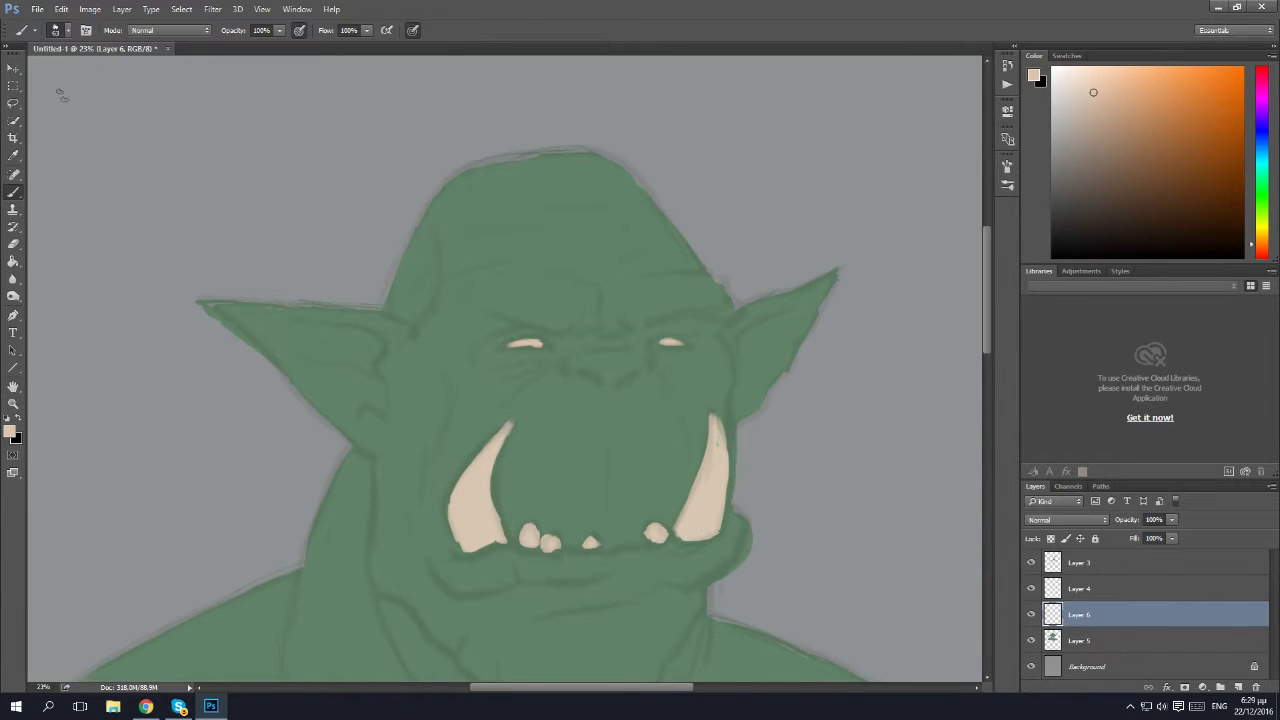
left_click(60, 31)
left_click(33, 204)
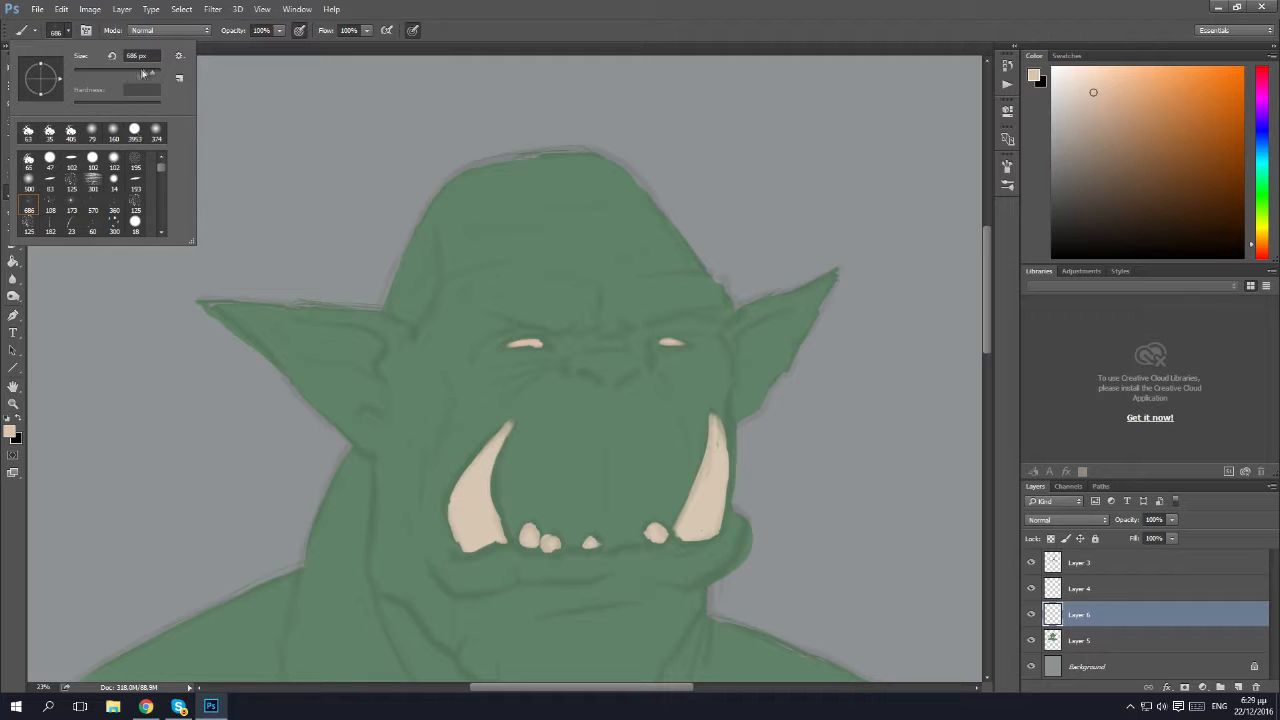
left_click_drag(155, 76, 159, 76)
left_click_drag(155, 75, 152, 75)
left_click_drag(152, 75, 152, 75)
key("Return")
Spatter very dark green speckles over the cheeks, nose, forehead and upper lip on Layer 6, and lower the layer's opacity to 41%.
left_click(646, 452, "alt")
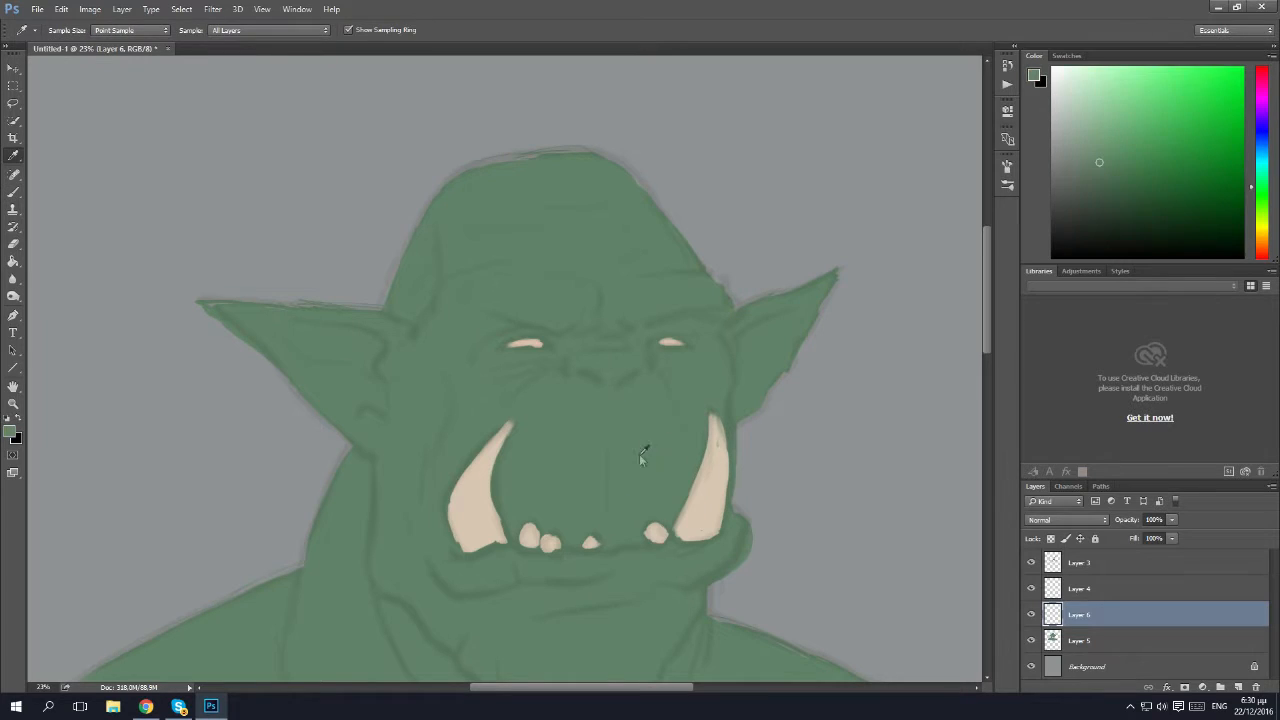
left_click(1150, 232)
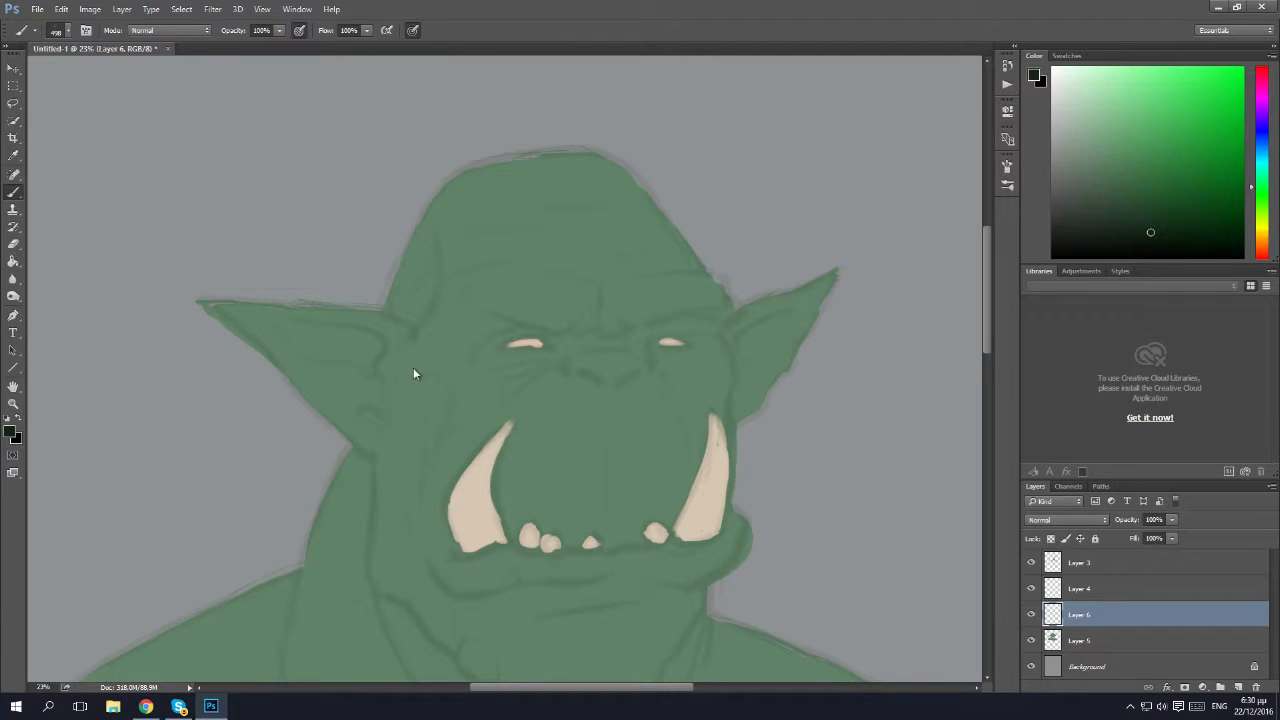
left_click_drag(463, 365, 538, 348)
mouse_move(534, 205)
left_mouse_down()
mouse_move(561, 186)
mouse_move(586, 240)
left_mouse_up()
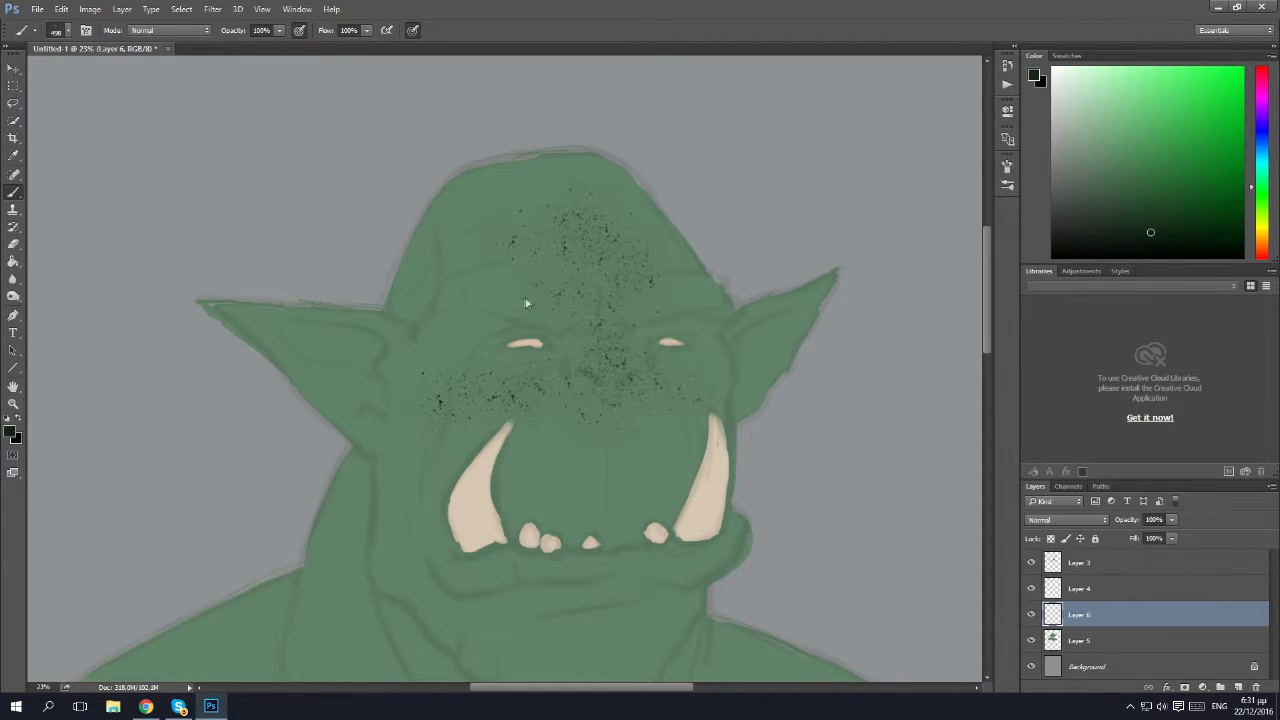
scroll(619, 265, "down", 2)
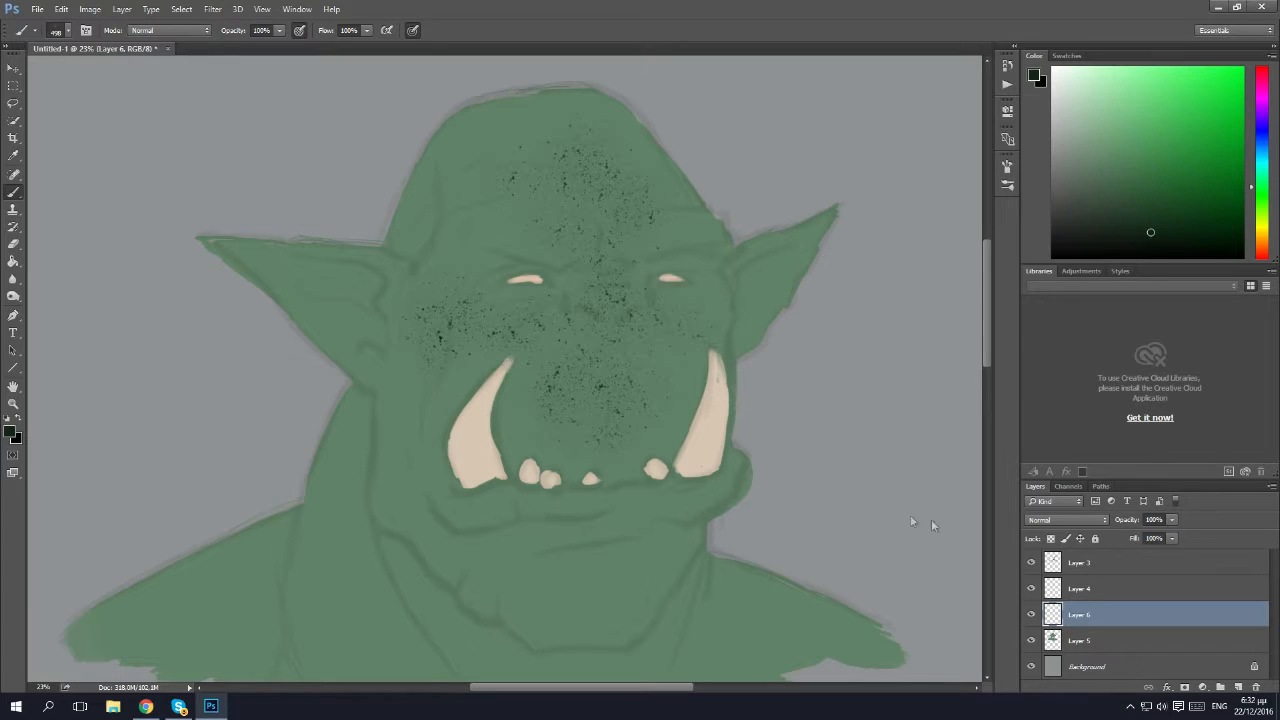
left_click(1172, 520)
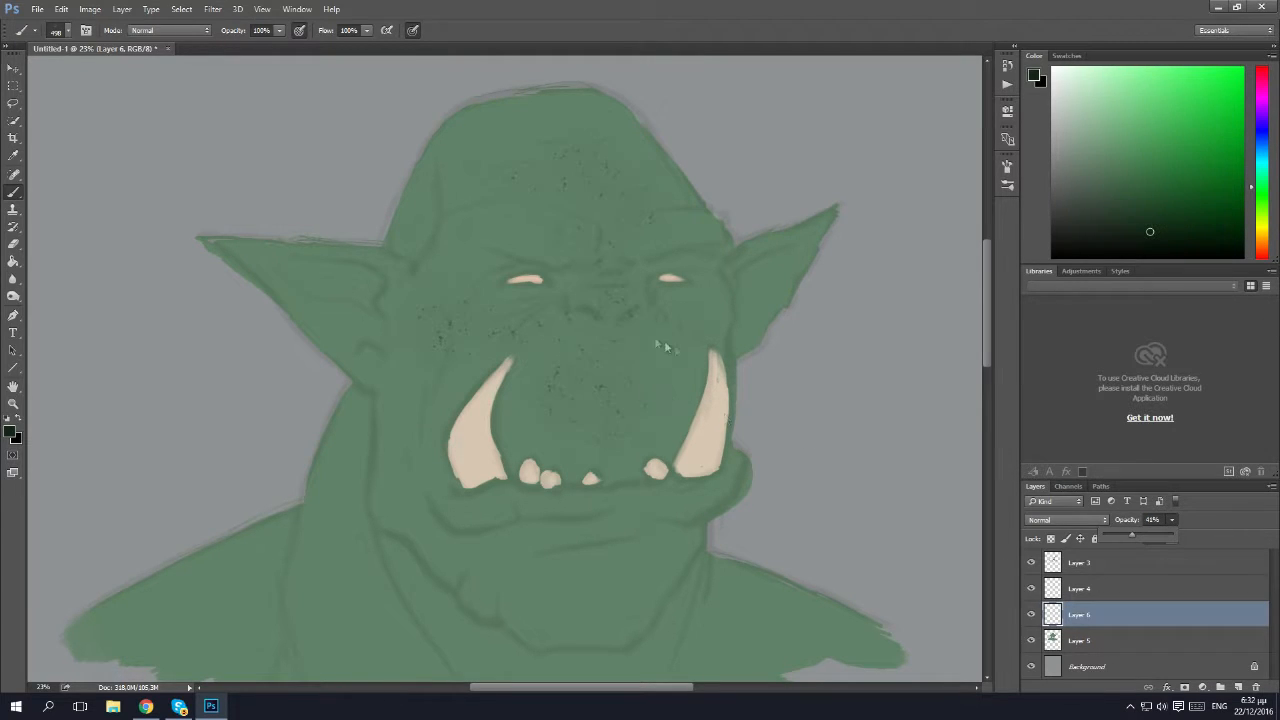
Thin out the skin speckles on Layer 6 with a soft round eraser at 154 px.
key("e")
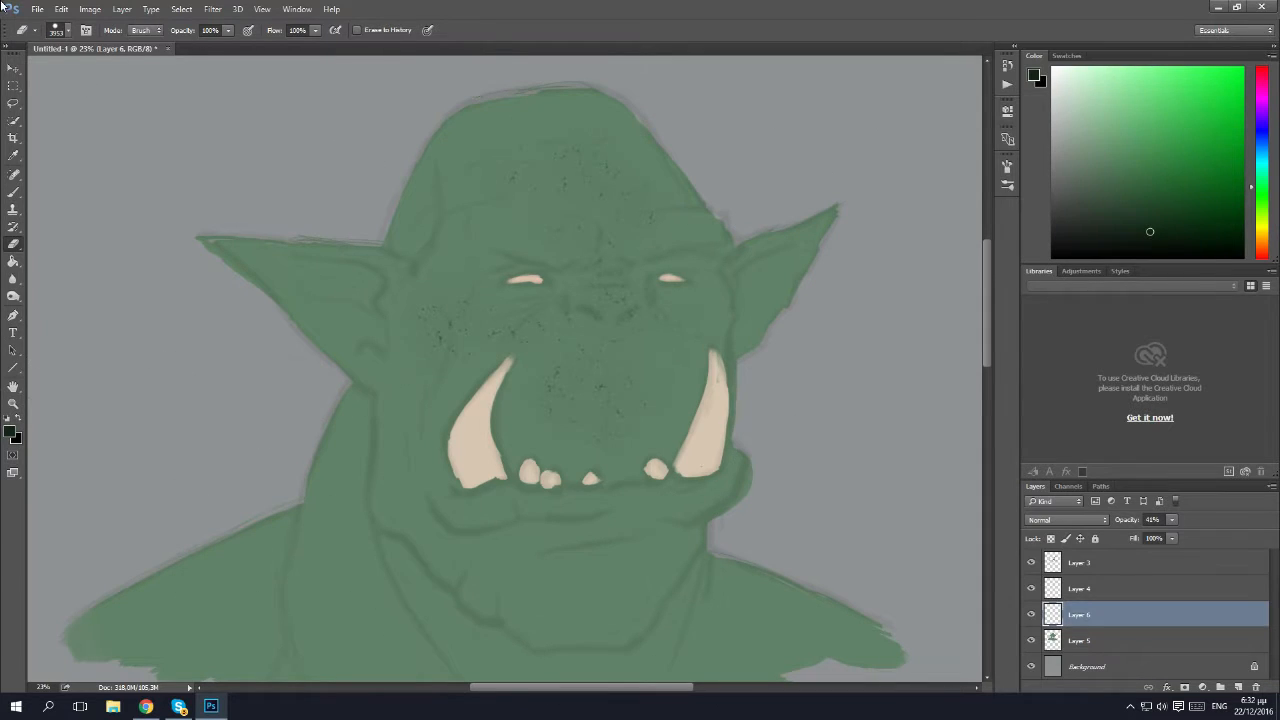
left_click(68, 31)
left_click(97, 73)
left_click(68, 31)
left_click(58, 33)
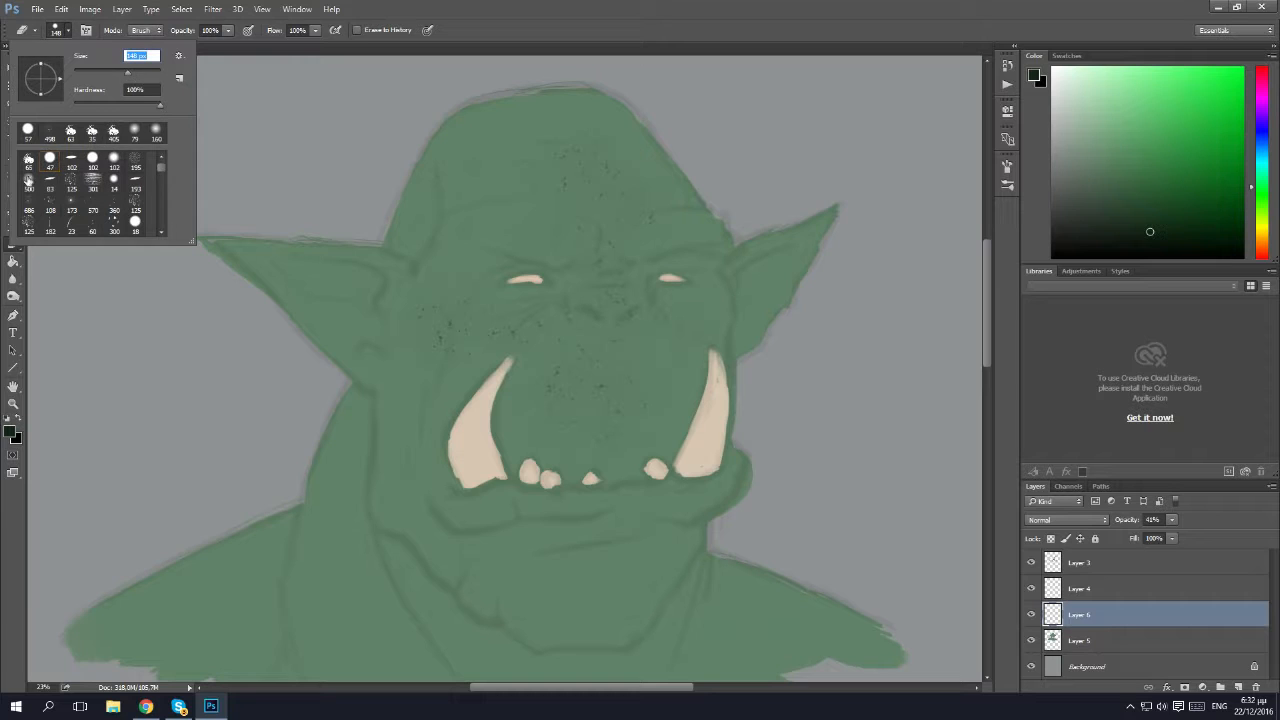
left_click(28, 180)
left_click_drag(131, 74, 128, 73)
key("Return")
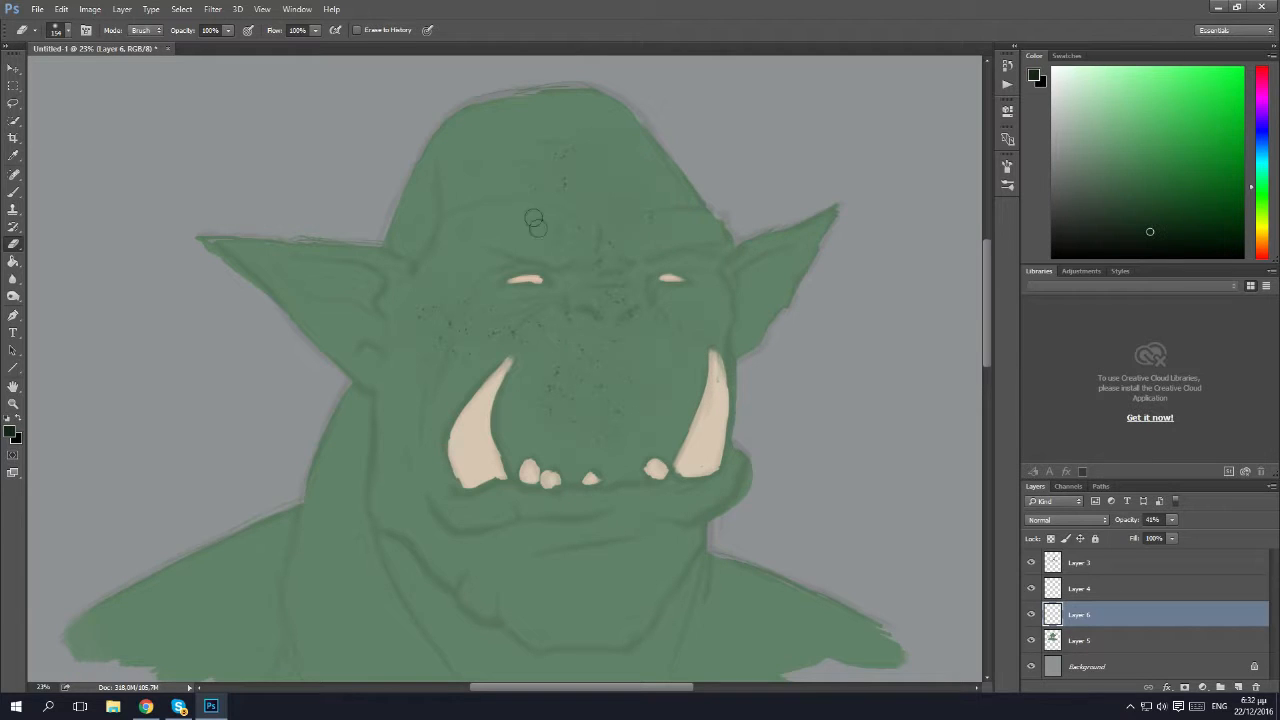
Merge Layer 6 down into Layer 5 and set Layer 4's blend mode to Multiply.
right_click(1087, 618)
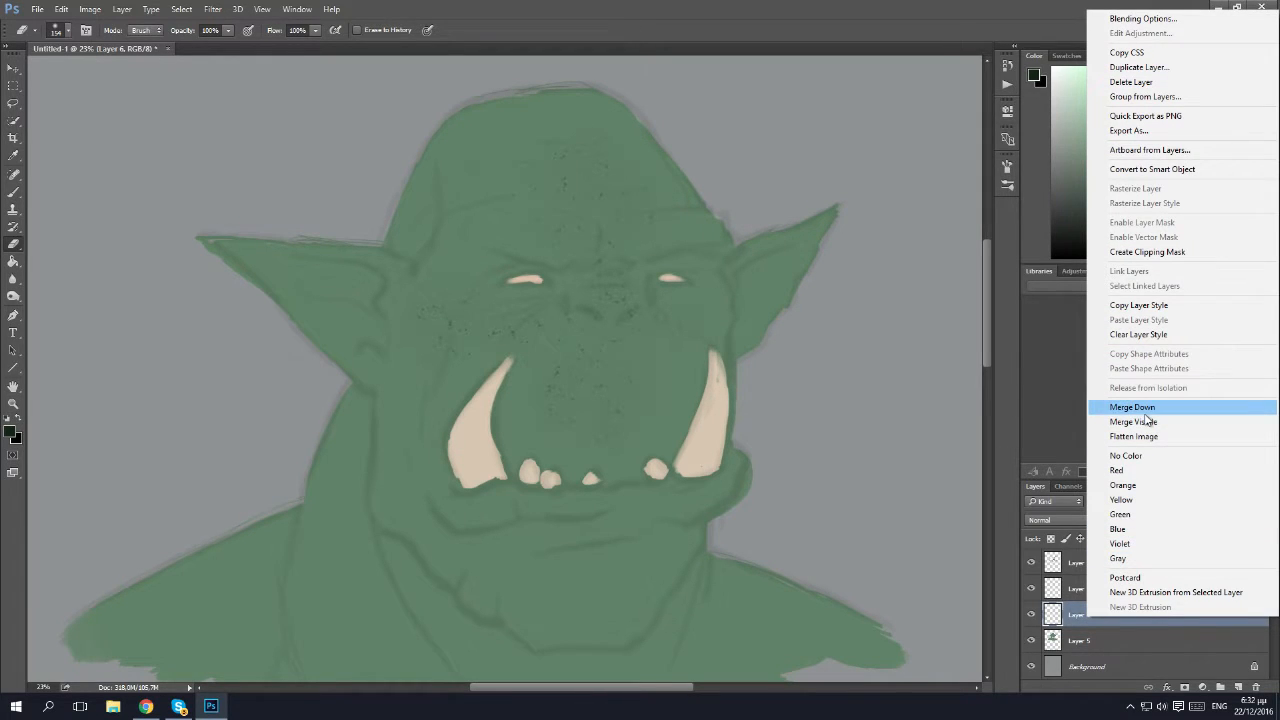
left_click(1147, 410)
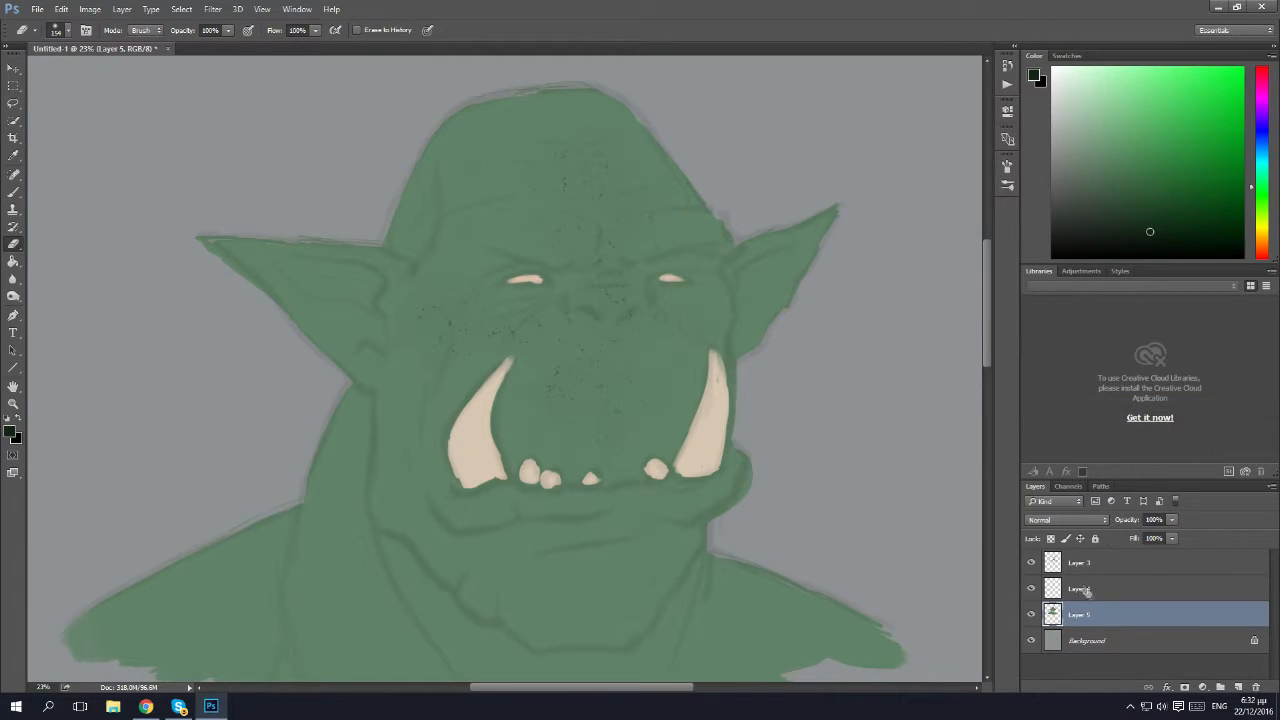
left_click(1100, 590)
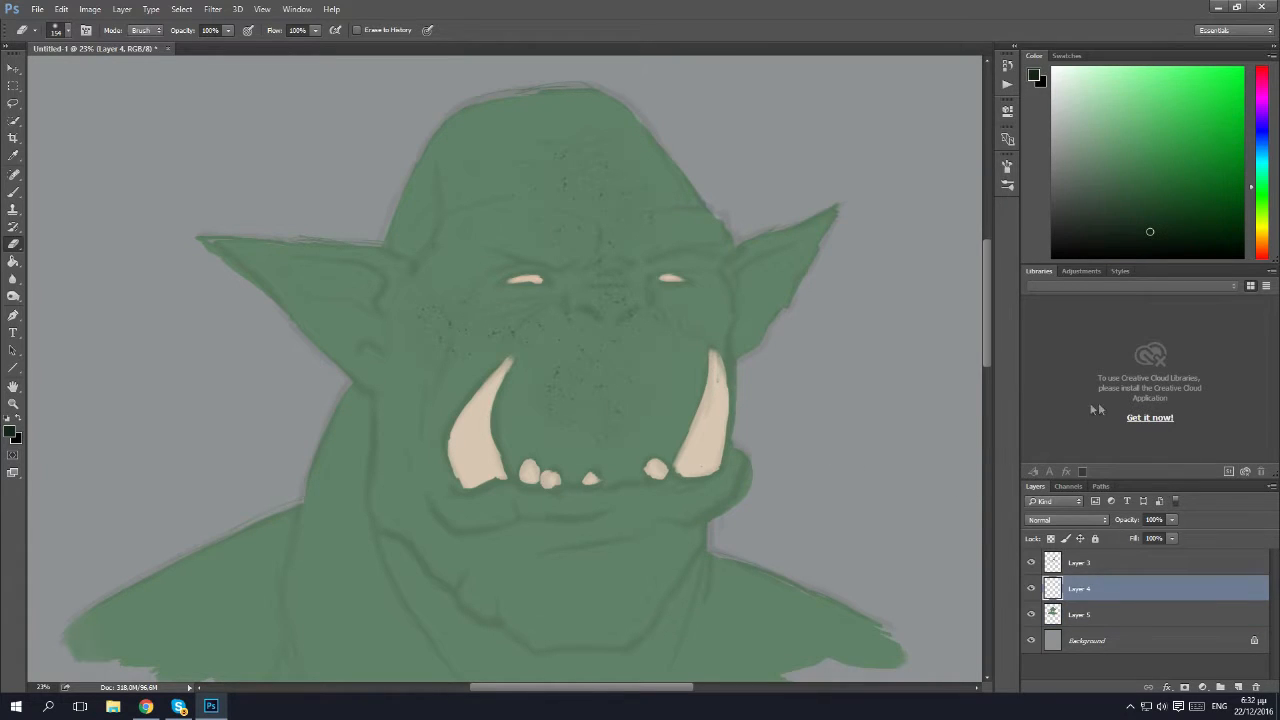
left_click(1096, 521)
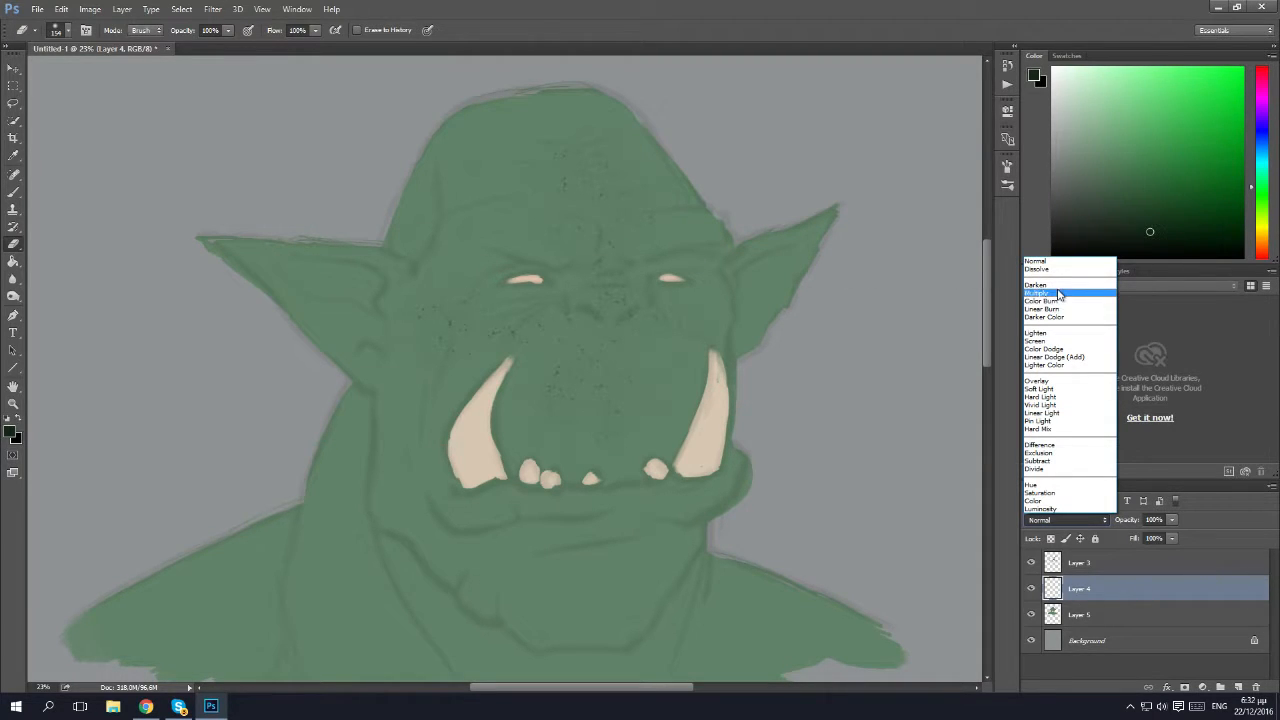
left_click(1045, 293)
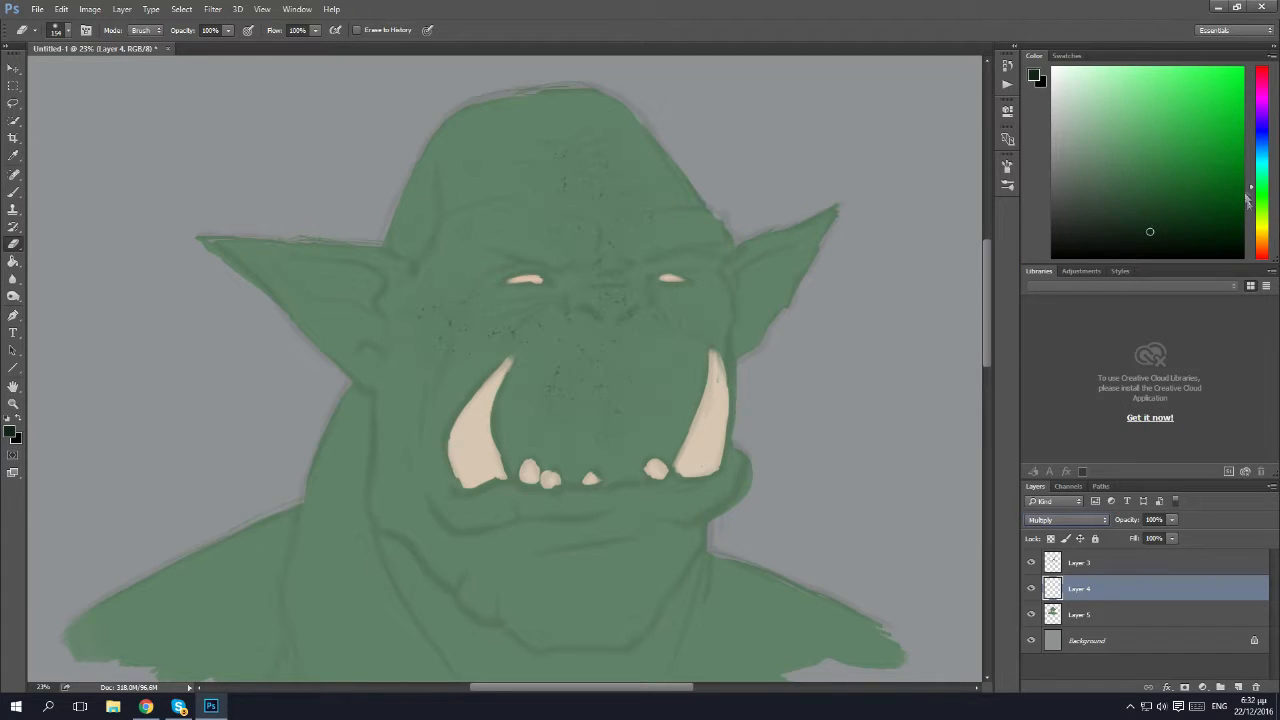
Set the foreground colour to a muted blue-grey and choose the soft round 154 px brush with 0% hardness.
left_click_drag(1263, 158, 1263, 137)
left_click(1078, 191)
left_click_drag(1071, 192, 1069, 172)
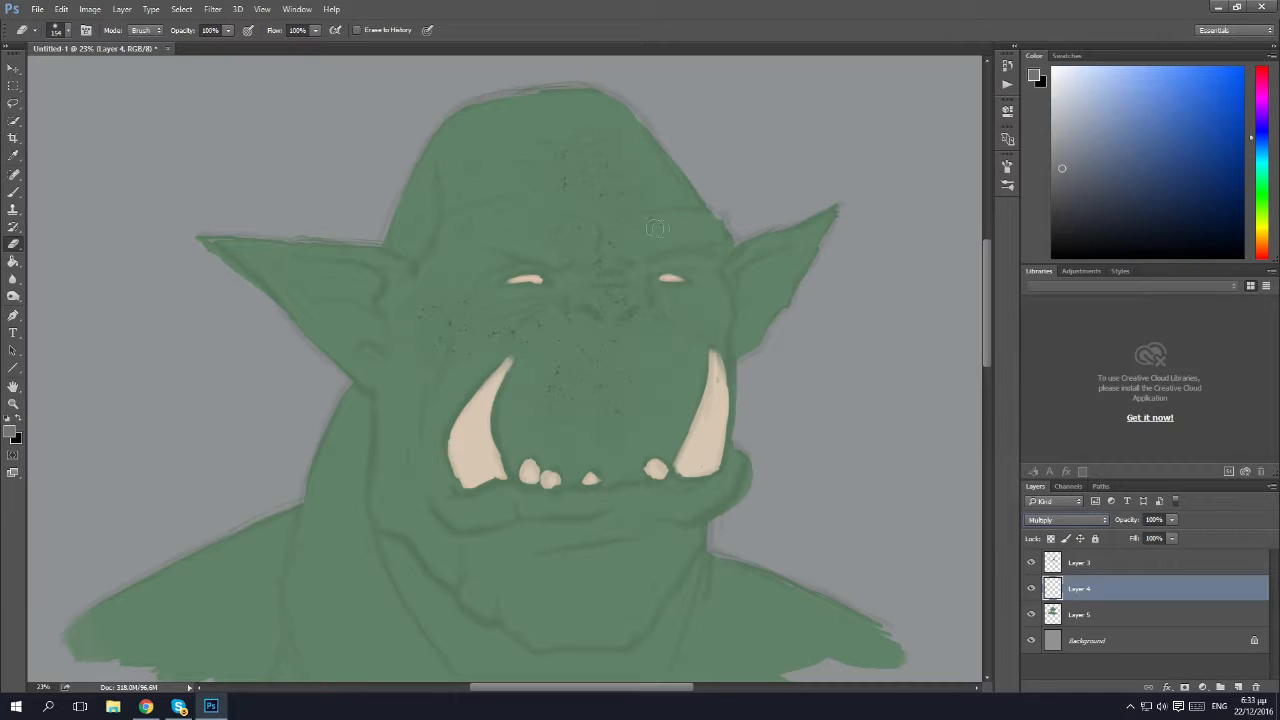
left_click(19, 195)
right_click(19, 197)
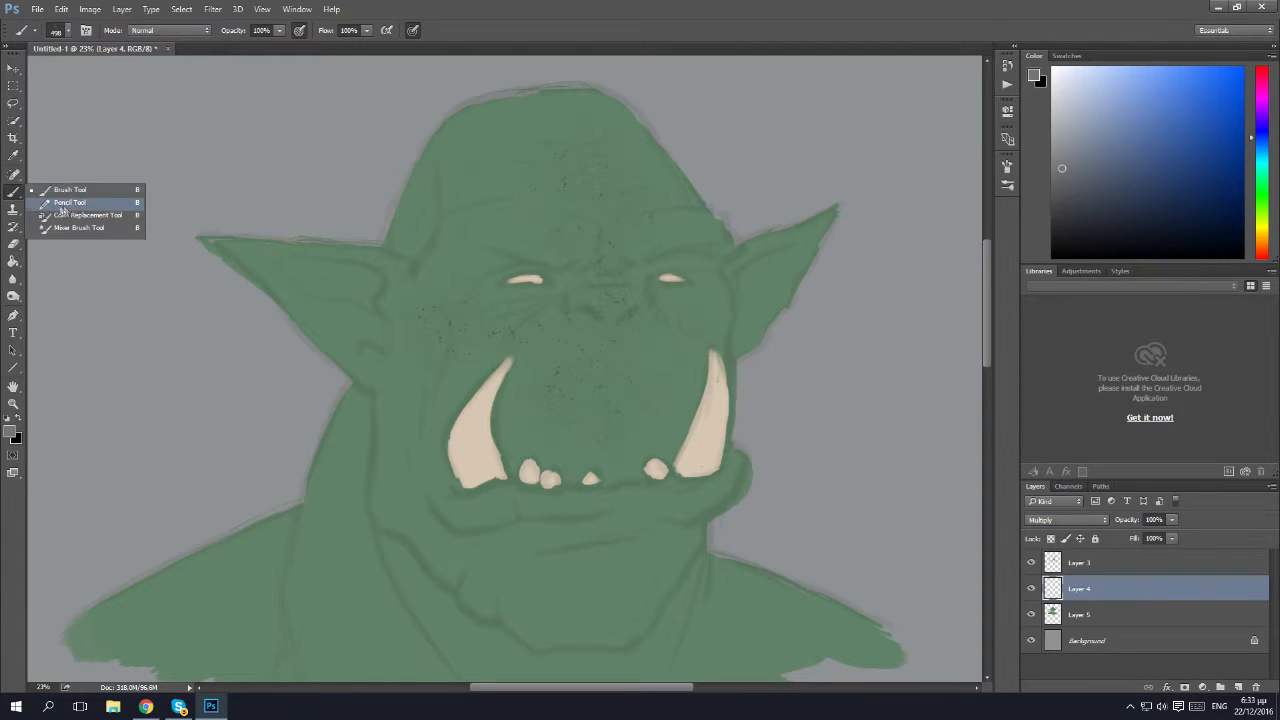
left_click(88, 196)
left_click(66, 29)
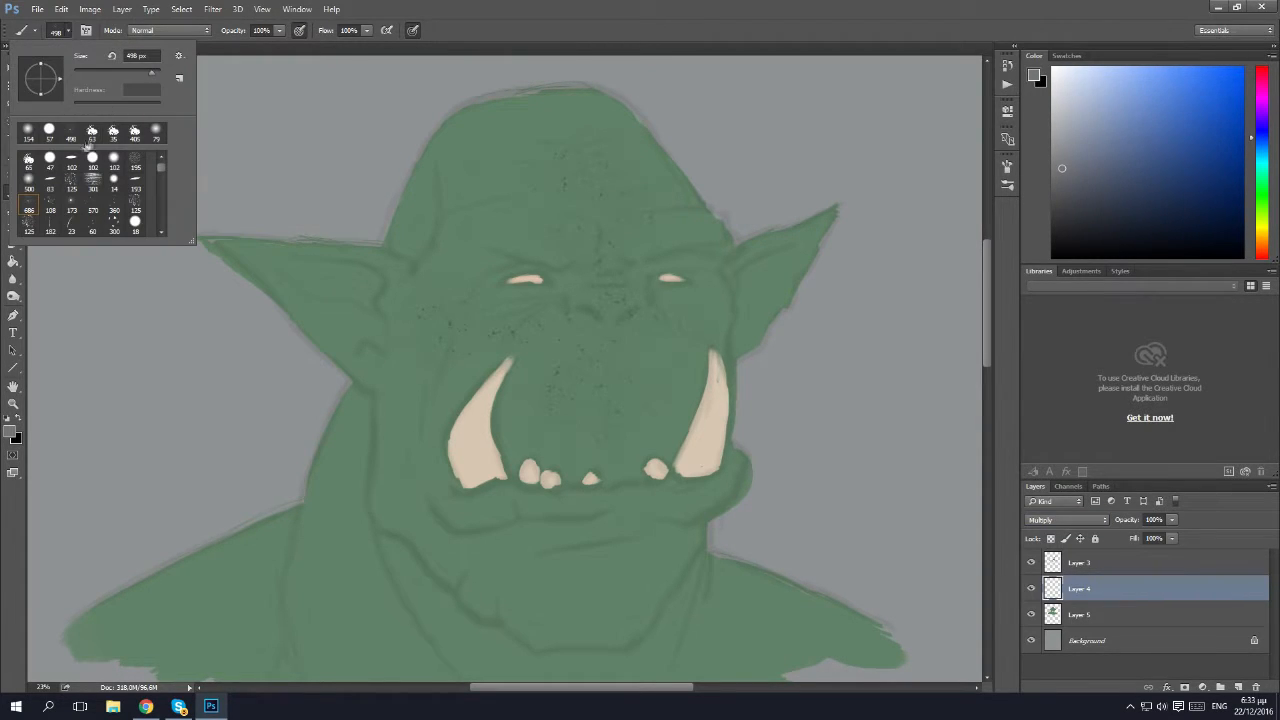
left_click(25, 138)
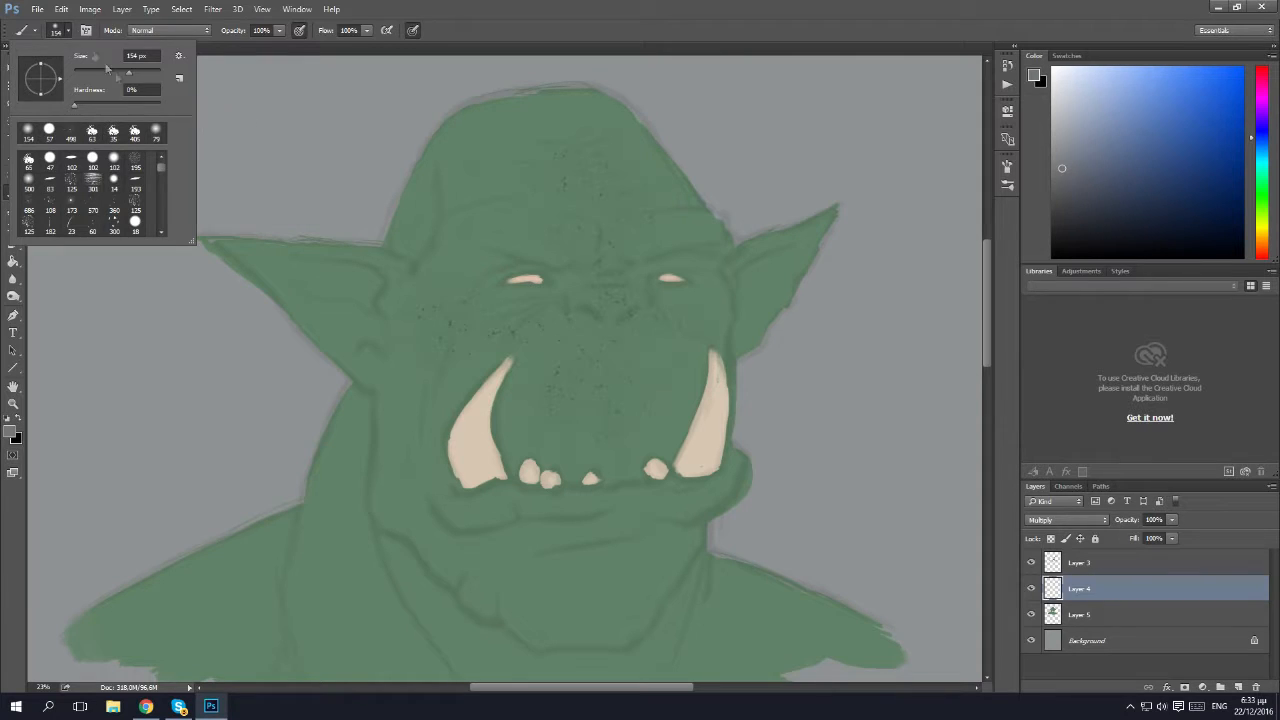
left_click(72, 31)
Paint shadows on Layer 4 around both eyes, under the brows, around the nose and over the temple beside the larger ear.
mouse_move(581, 301)
left_mouse_down()
mouse_move(500, 265)
mouse_move(529, 264)
mouse_move(512, 263)
mouse_move(527, 268)
mouse_move(478, 268)
mouse_move(521, 267)
mouse_move(485, 281)
mouse_move(495, 270)
mouse_move(483, 270)
mouse_move(511, 264)
mouse_move(480, 268)
left_mouse_up()
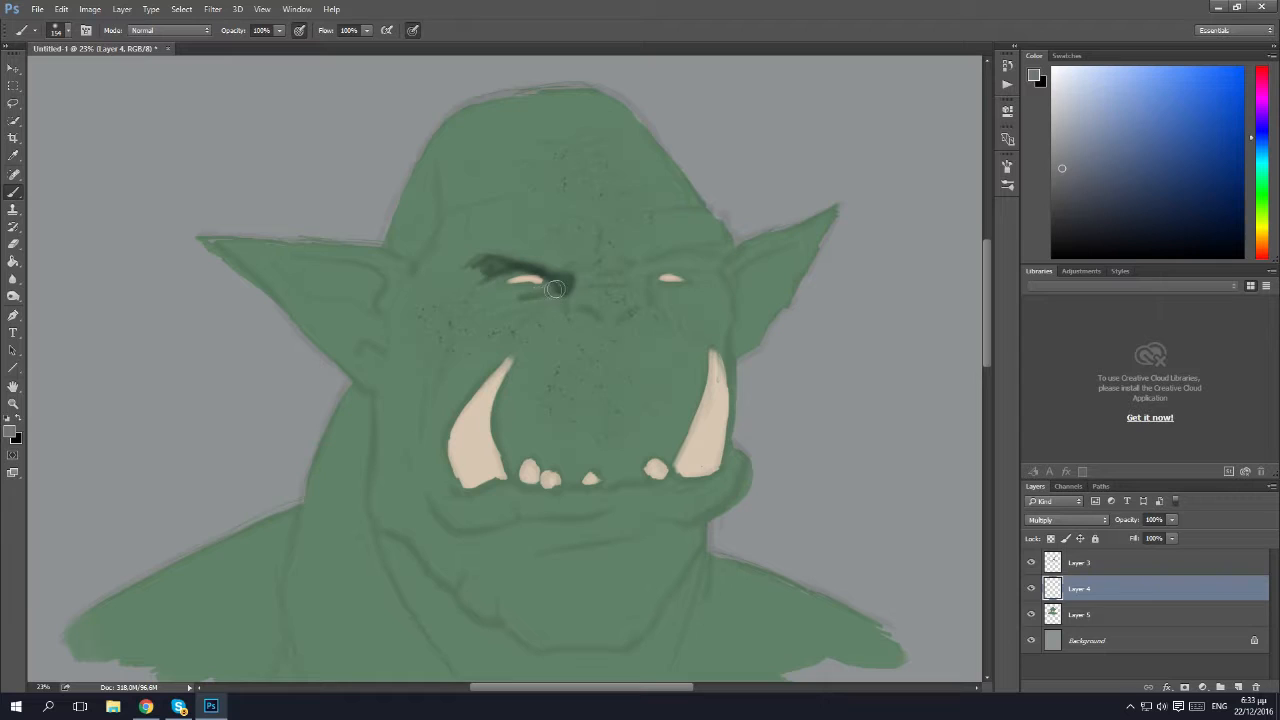
mouse_move(550, 299)
left_mouse_down()
mouse_move(510, 312)
mouse_move(555, 296)
mouse_move(521, 310)
left_mouse_up()
mouse_move(569, 314)
left_mouse_down()
mouse_move(641, 310)
mouse_move(638, 292)
mouse_move(630, 307)
mouse_move(611, 289)
mouse_move(639, 289)
mouse_move(630, 276)
mouse_move(587, 287)
mouse_move(620, 268)
mouse_move(697, 243)
mouse_move(640, 276)
mouse_move(697, 253)
mouse_move(695, 270)
mouse_move(708, 254)
mouse_move(712, 270)
mouse_move(723, 249)
mouse_move(686, 254)
mouse_move(720, 240)
mouse_move(696, 218)
mouse_move(719, 243)
mouse_move(688, 225)
left_mouse_up()
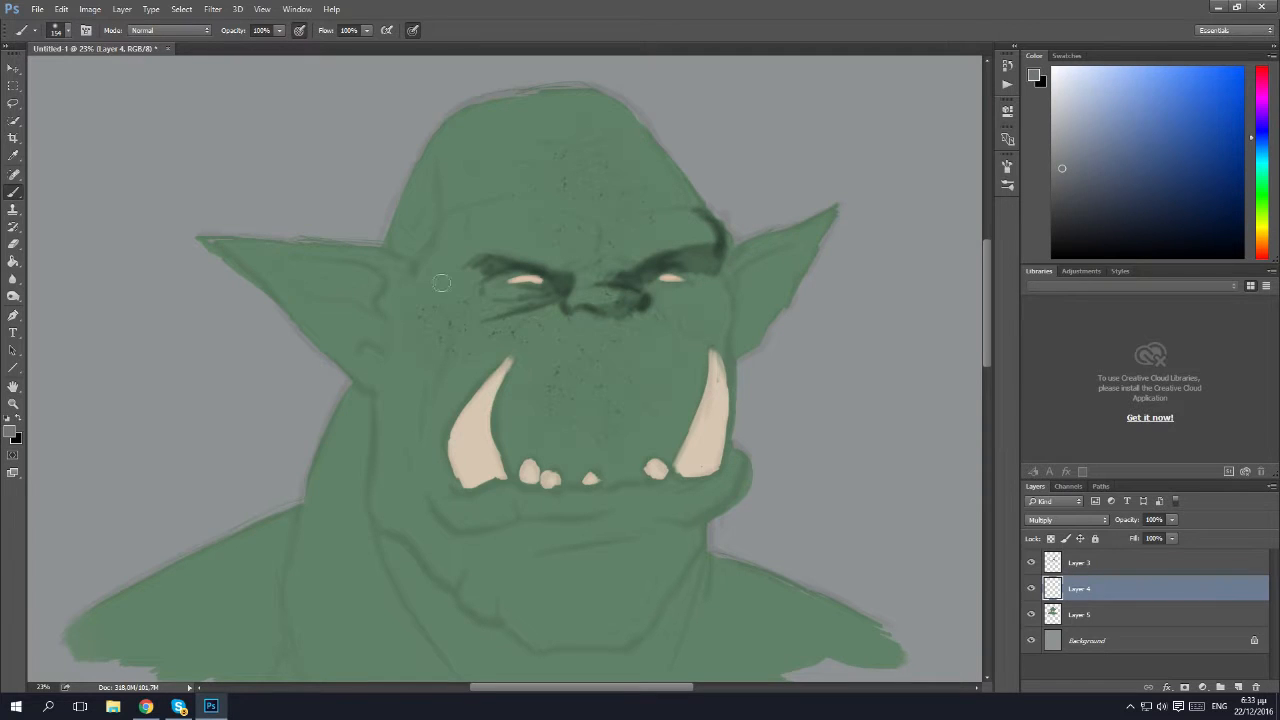
mouse_move(434, 256)
left_mouse_down()
mouse_move(447, 226)
mouse_move(419, 261)
mouse_move(427, 252)
mouse_move(403, 250)
mouse_move(428, 234)
mouse_move(397, 245)
mouse_move(425, 218)
mouse_move(416, 186)
mouse_move(392, 241)
mouse_move(425, 151)
mouse_move(413, 214)
mouse_move(437, 165)
mouse_move(440, 202)
mouse_move(469, 205)
mouse_move(458, 209)
mouse_move(466, 181)
mouse_move(438, 173)
mouse_move(440, 116)
left_mouse_up()
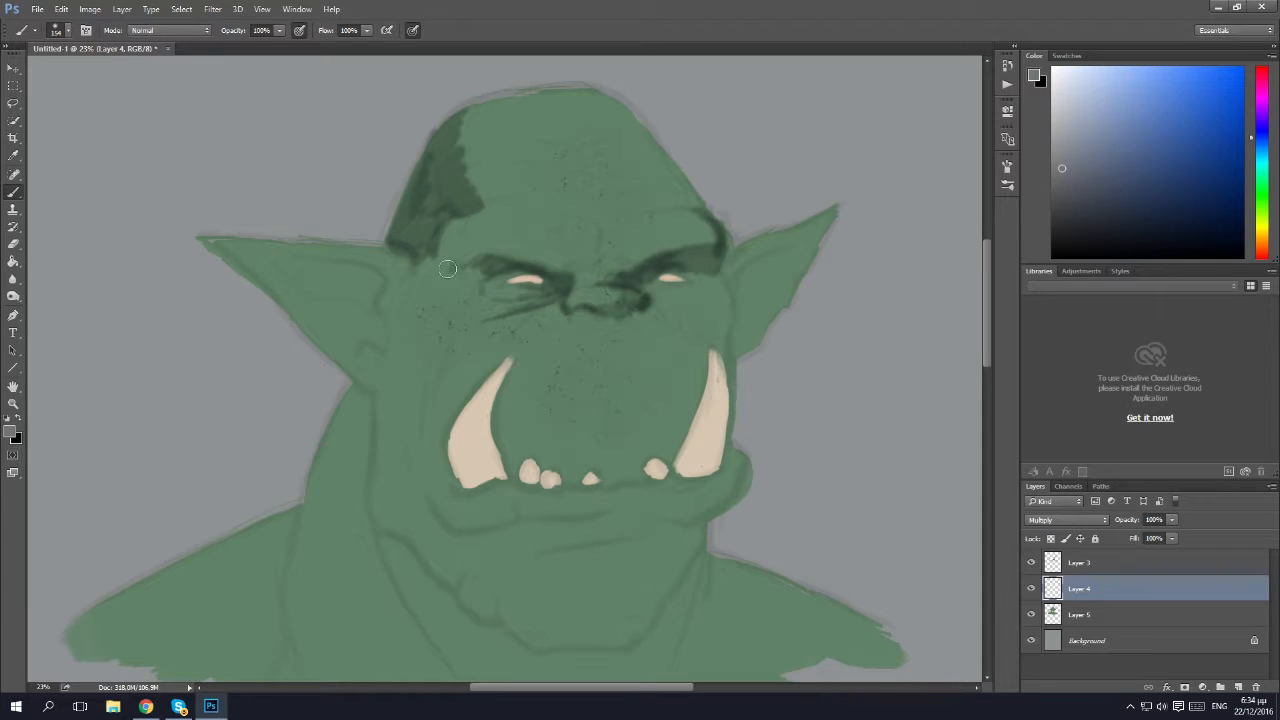
left_click_drag(458, 275, 512, 280)
mouse_move(652, 283)
left_mouse_down()
mouse_move(687, 291)
mouse_move(647, 290)
mouse_move(678, 304)
mouse_move(703, 282)
mouse_move(688, 277)
mouse_move(707, 273)
mouse_move(709, 288)
mouse_move(716, 276)
mouse_move(727, 347)
mouse_move(713, 342)
mouse_move(696, 306)
left_mouse_up()
Shade the skin beside both tusks, above the lower teeth, down the upper lip's centre and on the cheek near the larger ear.
mouse_move(666, 465)
left_mouse_down()
mouse_move(690, 400)
mouse_move(714, 402)
mouse_move(690, 402)
mouse_move(711, 341)
mouse_move(664, 446)
mouse_move(691, 393)
left_mouse_up()
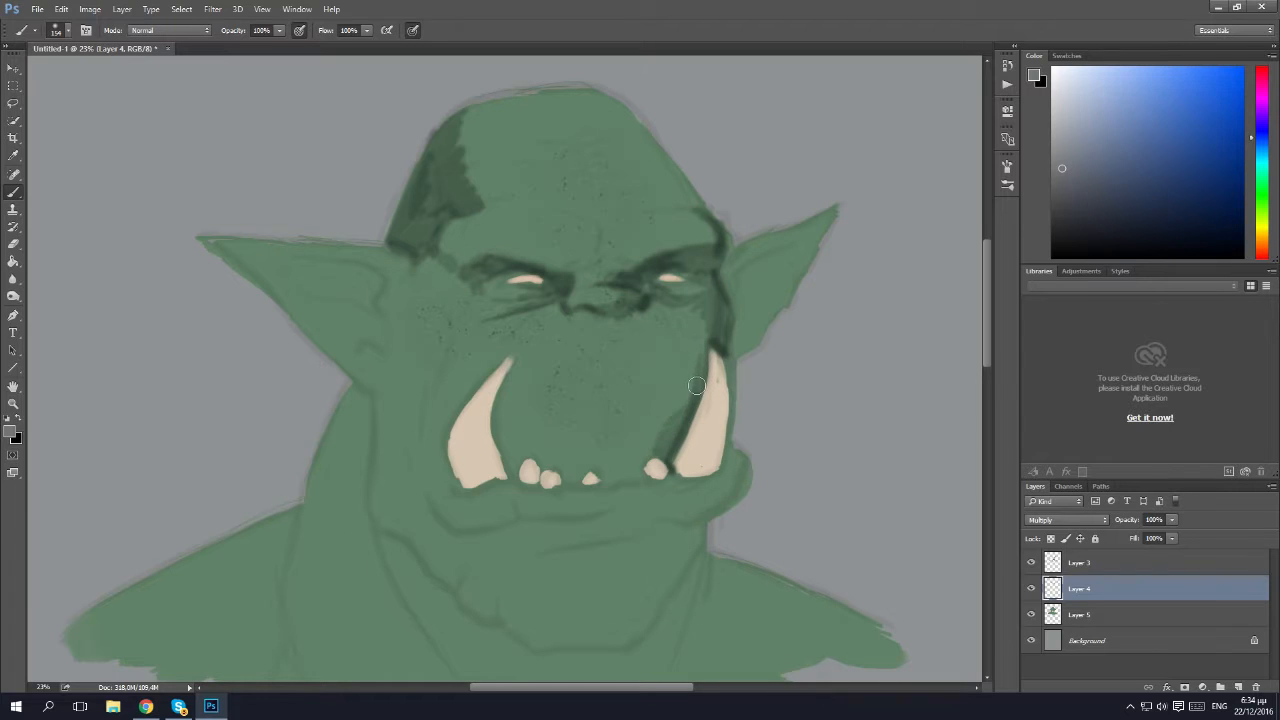
mouse_move(620, 478)
left_mouse_down()
mouse_move(650, 456)
mouse_move(572, 475)
mouse_move(585, 480)
mouse_move(570, 480)
mouse_move(605, 466)
mouse_move(520, 472)
mouse_move(530, 460)
mouse_move(515, 458)
left_mouse_up()
key("ctrl+z")
mouse_move(510, 472)
left_mouse_down()
mouse_move(506, 390)
mouse_move(515, 463)
mouse_move(529, 452)
mouse_move(526, 426)
mouse_move(618, 434)
mouse_move(576, 462)
left_mouse_up()
mouse_move(605, 323)
left_mouse_down()
mouse_move(605, 423)
mouse_move(608, 368)
mouse_move(596, 450)
mouse_move(598, 349)
mouse_move(586, 468)
left_mouse_up()
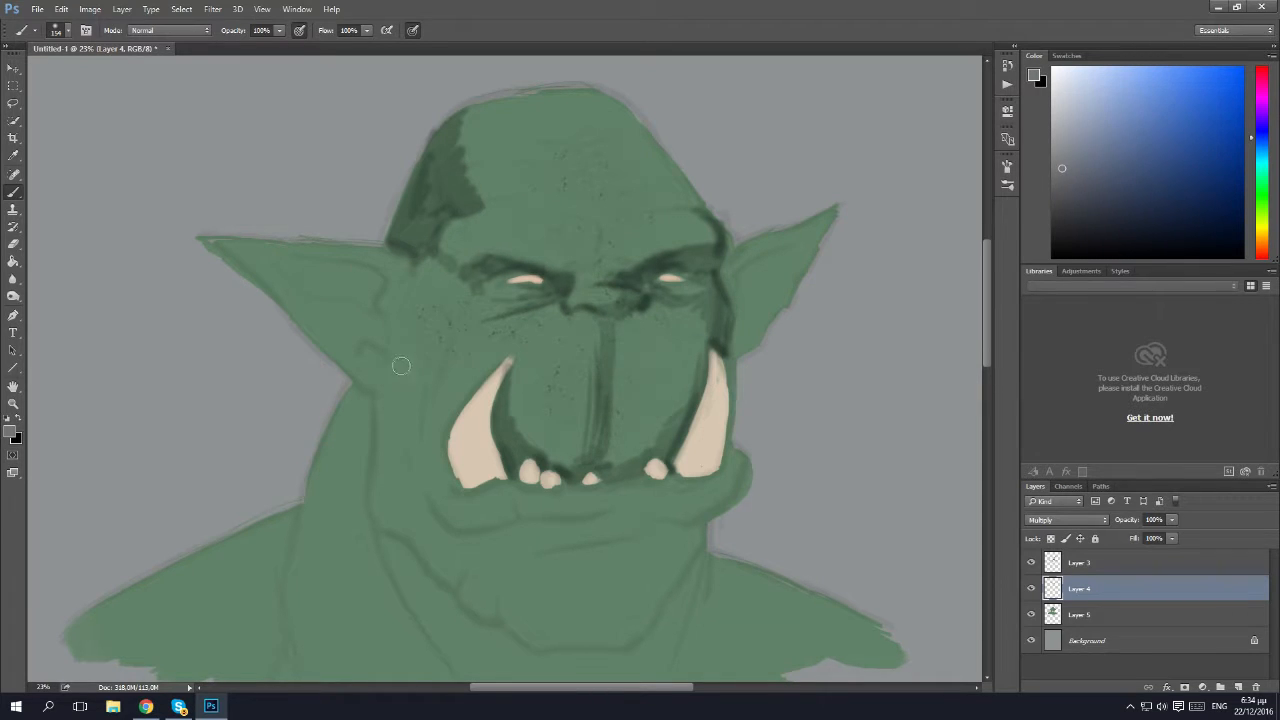
mouse_move(432, 363)
left_mouse_down()
mouse_move(443, 334)
mouse_move(432, 312)
mouse_move(417, 411)
mouse_move(435, 313)
mouse_move(421, 308)
mouse_move(401, 330)
mouse_move(418, 402)
mouse_move(403, 374)
left_mouse_up()
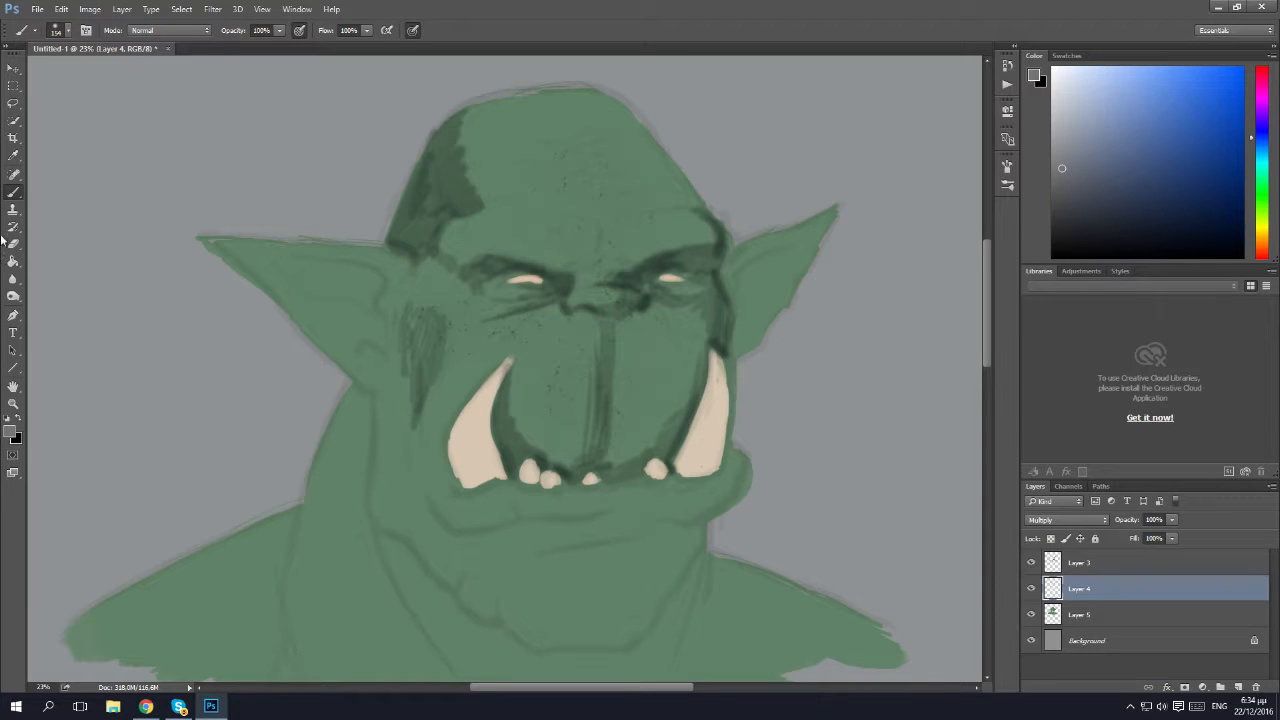
right_click(13, 192)
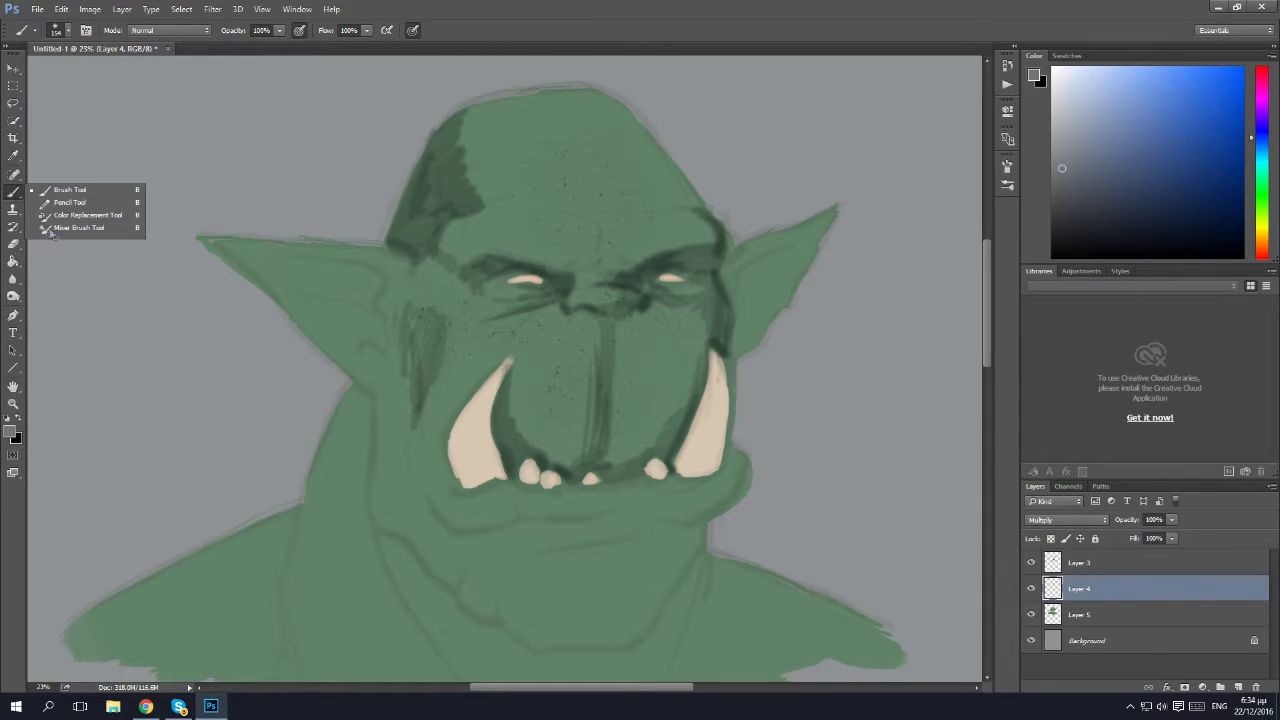
left_click(80, 228)
mouse_move(447, 333)
left_mouse_down()
mouse_move(428, 353)
mouse_move(337, 354)
left_mouse_up()
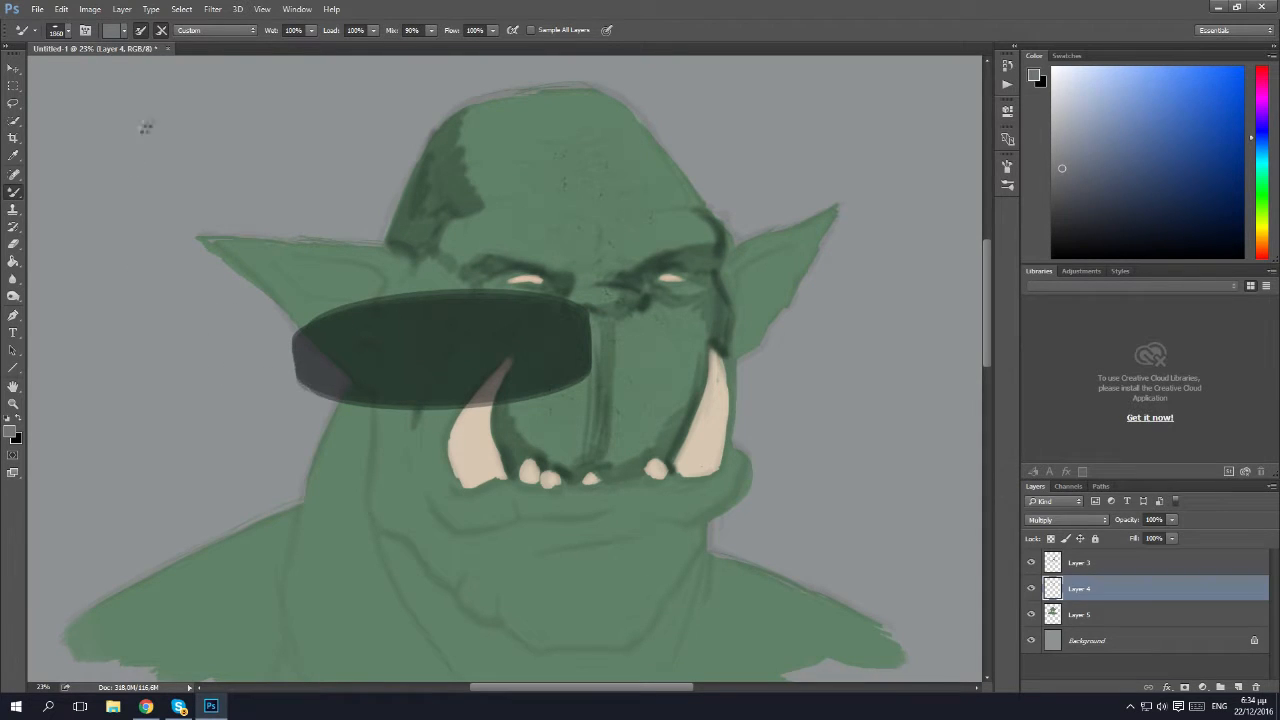
key("ctrl+z")
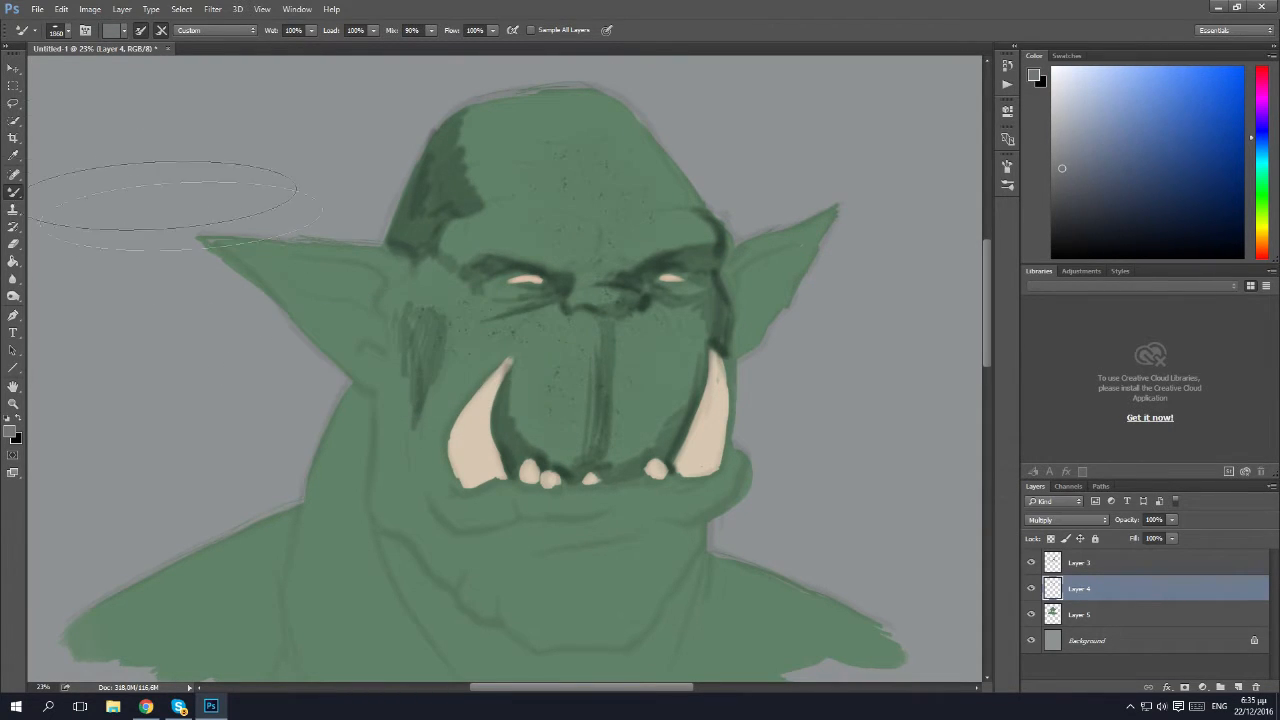
left_click(68, 30)
left_click(50, 134)
key("Return")
key("ctrl+z")
left_click_drag(13, 193, 44, 190)
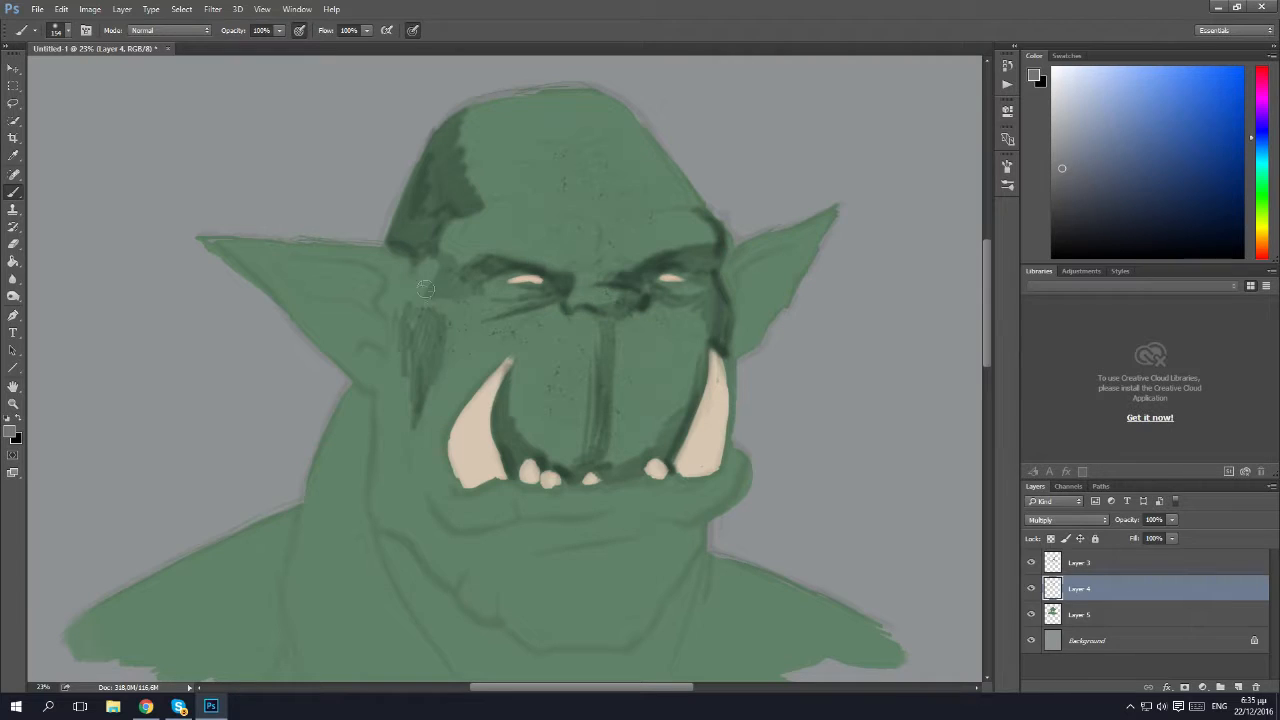
Paint Multiply shadows over the temple beside the larger ear and in the hollows of both ears.
mouse_move(430, 263)
left_mouse_down()
mouse_move(354, 300)
mouse_move(370, 301)
mouse_move(376, 285)
mouse_move(343, 274)
mouse_move(378, 281)
mouse_move(293, 271)
mouse_move(371, 289)
mouse_move(338, 268)
mouse_move(357, 299)
mouse_move(355, 272)
mouse_move(344, 282)
mouse_move(324, 267)
mouse_move(360, 275)
mouse_move(283, 259)
mouse_move(361, 272)
mouse_move(257, 260)
left_mouse_up()
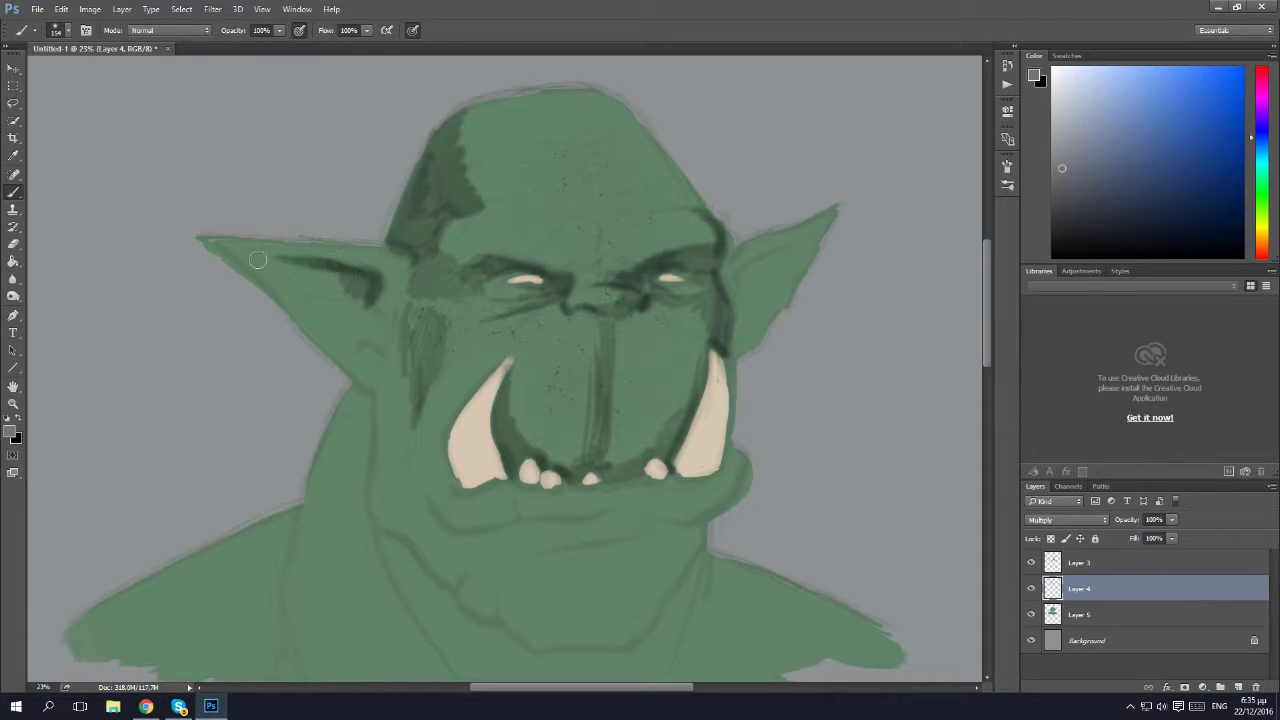
mouse_move(358, 295)
left_mouse_down()
mouse_move(355, 272)
mouse_move(333, 280)
mouse_move(370, 306)
mouse_move(380, 348)
mouse_move(369, 323)
mouse_move(353, 346)
mouse_move(358, 322)
mouse_move(340, 325)
mouse_move(328, 300)
mouse_move(323, 326)
mouse_move(285, 270)
left_mouse_up()
mouse_move(765, 305)
left_mouse_down()
mouse_move(738, 335)
mouse_move(761, 321)
mouse_move(751, 343)
mouse_move(793, 294)
mouse_move(761, 318)
mouse_move(781, 289)
mouse_move(735, 315)
mouse_move(743, 270)
mouse_move(793, 243)
mouse_move(753, 279)
mouse_move(787, 280)
mouse_move(831, 217)
left_mouse_up()
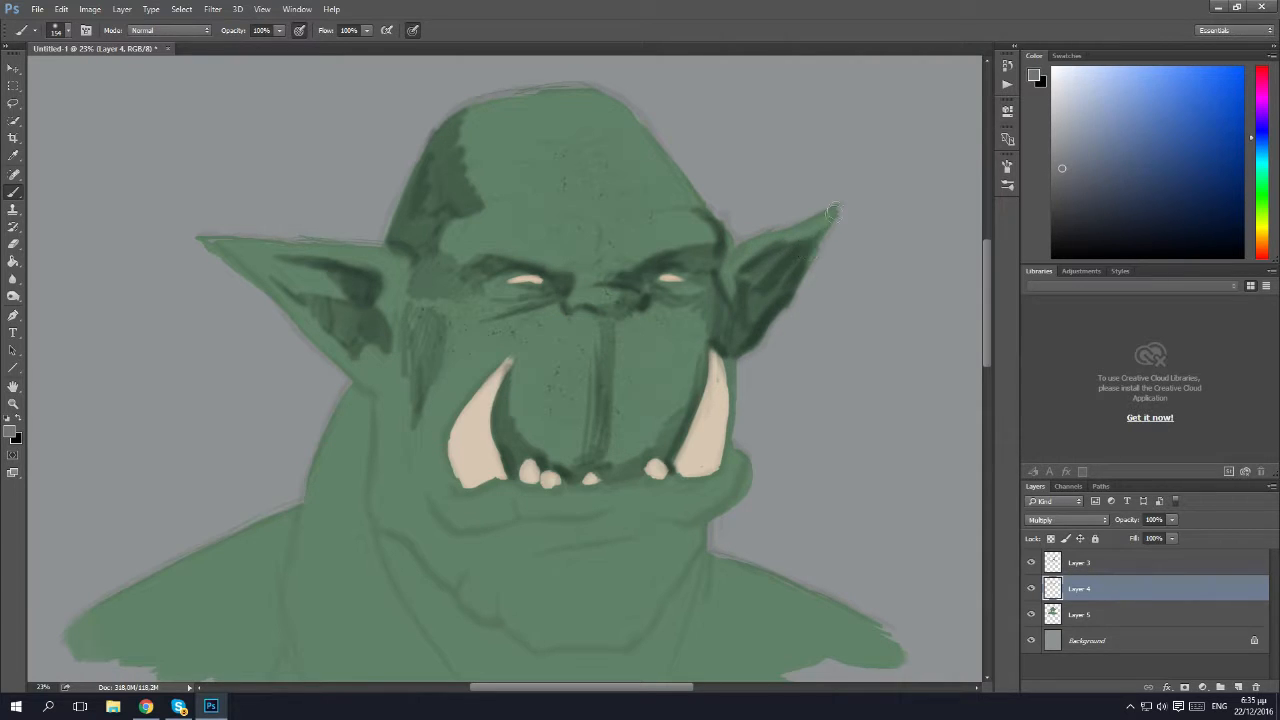
Shade between the brows and along the far side of the forehead, adding forehead wrinkles and cheek folds beside the nose and tusks.
mouse_move(601, 265)
left_mouse_down()
mouse_move(625, 245)
mouse_move(599, 226)
mouse_move(601, 247)
mouse_move(610, 226)
mouse_move(674, 208)
mouse_move(662, 211)
mouse_move(702, 215)
mouse_move(661, 158)
left_mouse_up()
mouse_move(684, 200)
left_mouse_down()
mouse_move(665, 185)
mouse_move(645, 210)
mouse_move(655, 185)
mouse_move(507, 192)
left_mouse_up()
left_click_drag(614, 169, 514, 170)
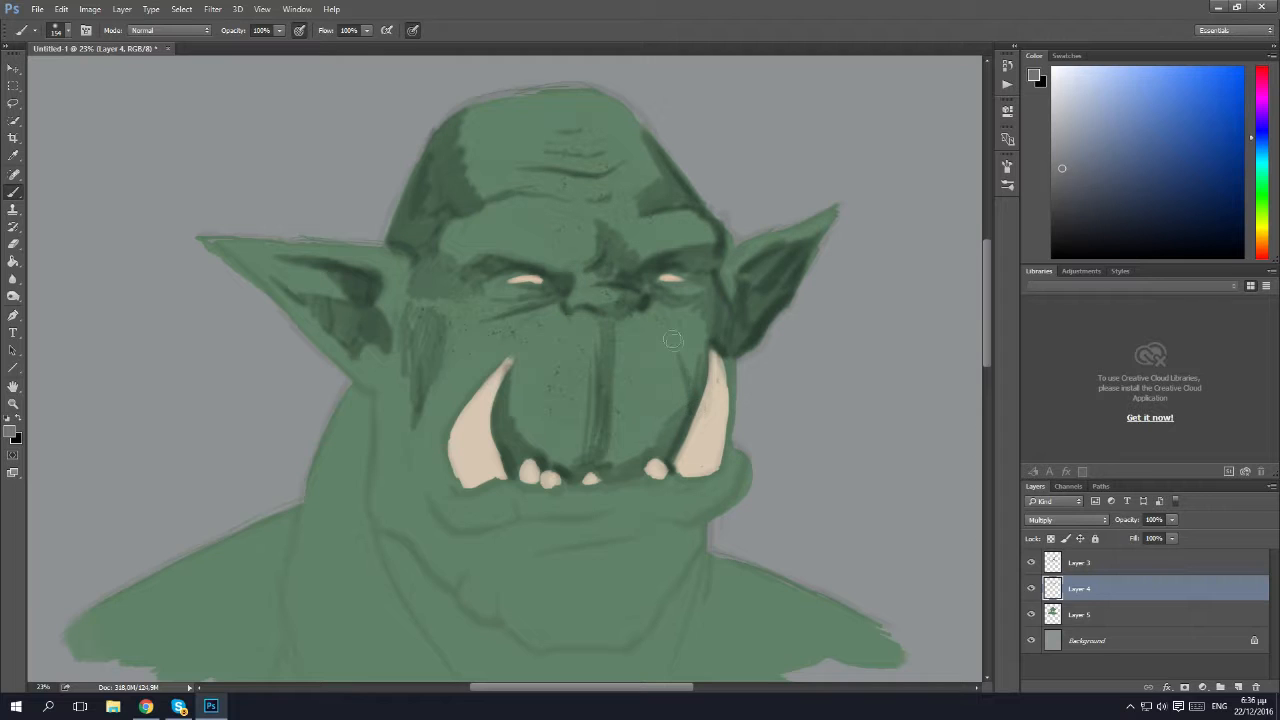
left_click_drag(679, 354, 661, 327)
mouse_move(561, 300)
left_mouse_down()
mouse_move(507, 351)
mouse_move(561, 310)
left_mouse_up()
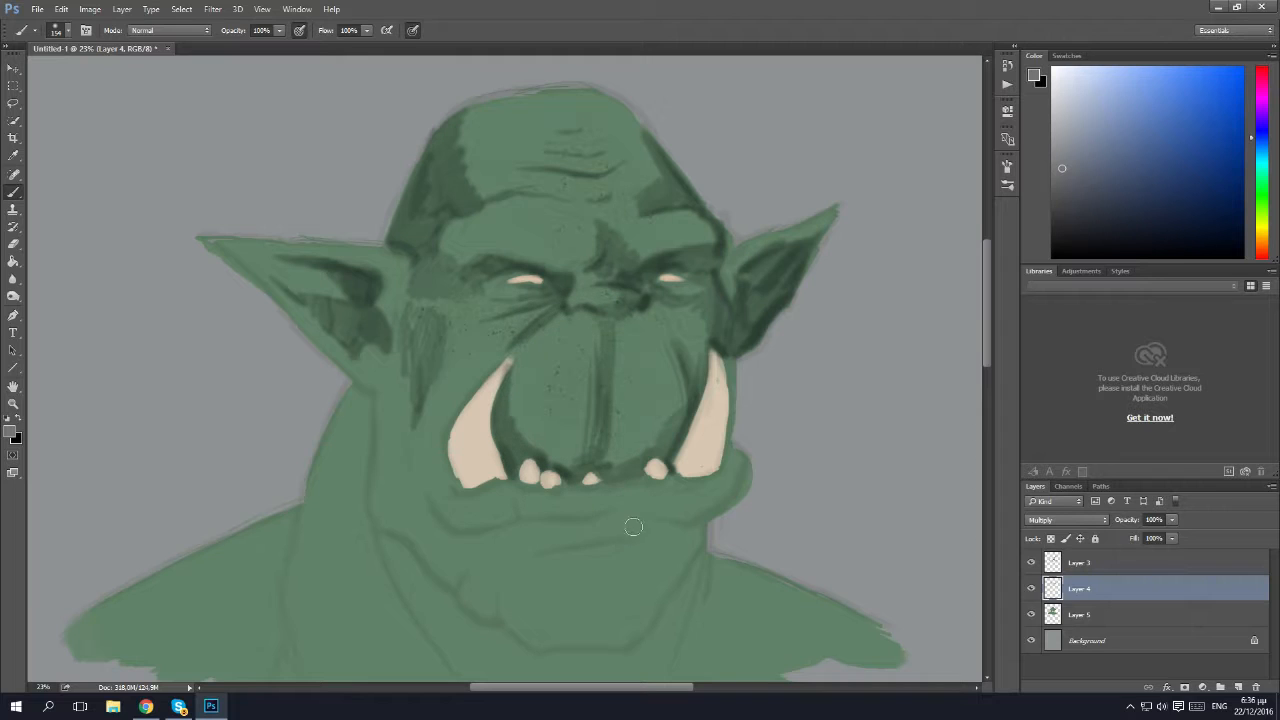
Paint shadows under the lower lip, at the mouth corner, on the chin's far side, on the neck and along the jawline.
mouse_move(670, 521)
left_mouse_down()
mouse_move(659, 608)
mouse_move(665, 533)
mouse_move(624, 548)
mouse_move(661, 529)
mouse_move(634, 543)
mouse_move(638, 527)
mouse_move(608, 534)
mouse_move(642, 526)
mouse_move(605, 520)
left_mouse_up()
mouse_move(515, 510)
left_mouse_down()
mouse_move(419, 490)
mouse_move(427, 497)
mouse_move(444, 457)
mouse_move(443, 478)
mouse_move(422, 480)
mouse_move(442, 419)
mouse_move(442, 435)
mouse_move(473, 386)
mouse_move(439, 439)
mouse_move(408, 454)
mouse_move(375, 427)
mouse_move(365, 488)
mouse_move(367, 403)
mouse_move(353, 391)
mouse_move(311, 494)
mouse_move(359, 411)
mouse_move(354, 522)
left_mouse_up()
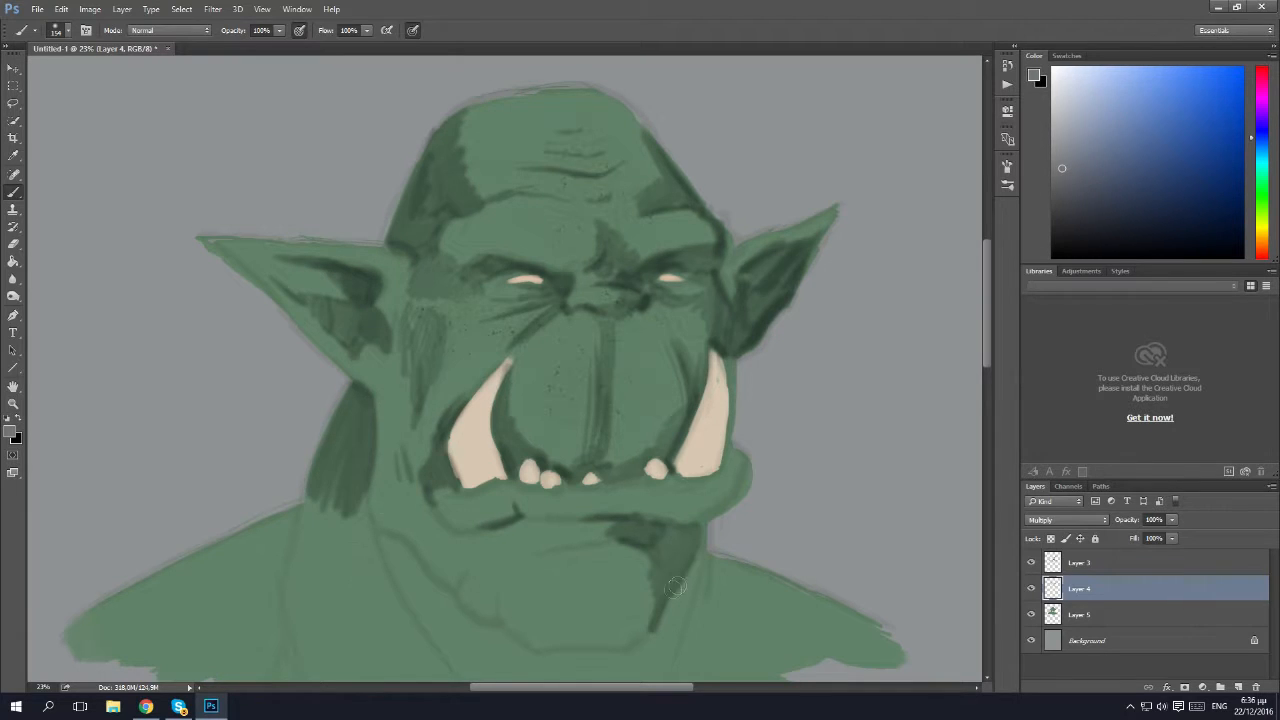
scroll(438, 557, "down", 2)
mouse_move(443, 507)
left_mouse_down()
mouse_move(381, 453)
mouse_move(454, 571)
left_mouse_up()
left_click_drag(384, 464, 367, 402)
mouse_move(698, 497)
left_mouse_down()
mouse_move(671, 571)
mouse_move(698, 467)
mouse_move(680, 520)
mouse_move(639, 572)
mouse_move(649, 562)
mouse_move(555, 588)
left_mouse_up()
Lasso a crescent beneath the jaw from the near cheek to the far side, shade it with a larger soft brush, and deselect.
key("l")
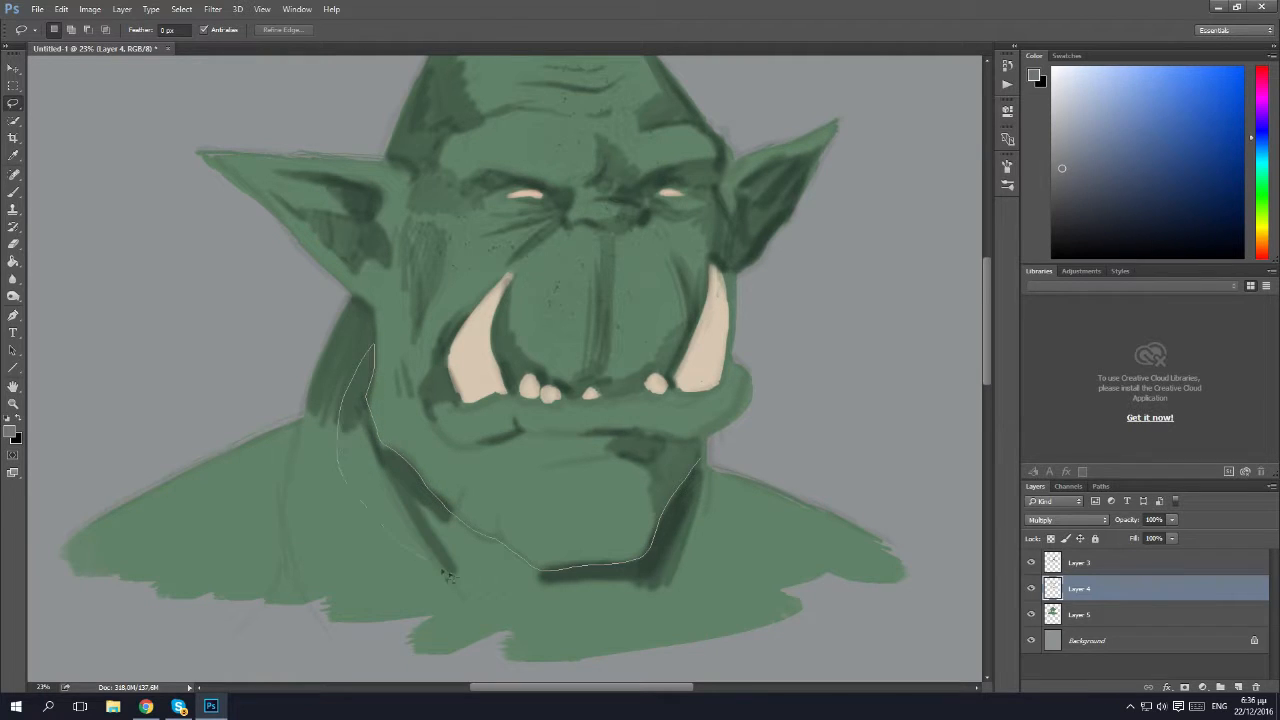
left_click_drag(703, 463, 707, 458)
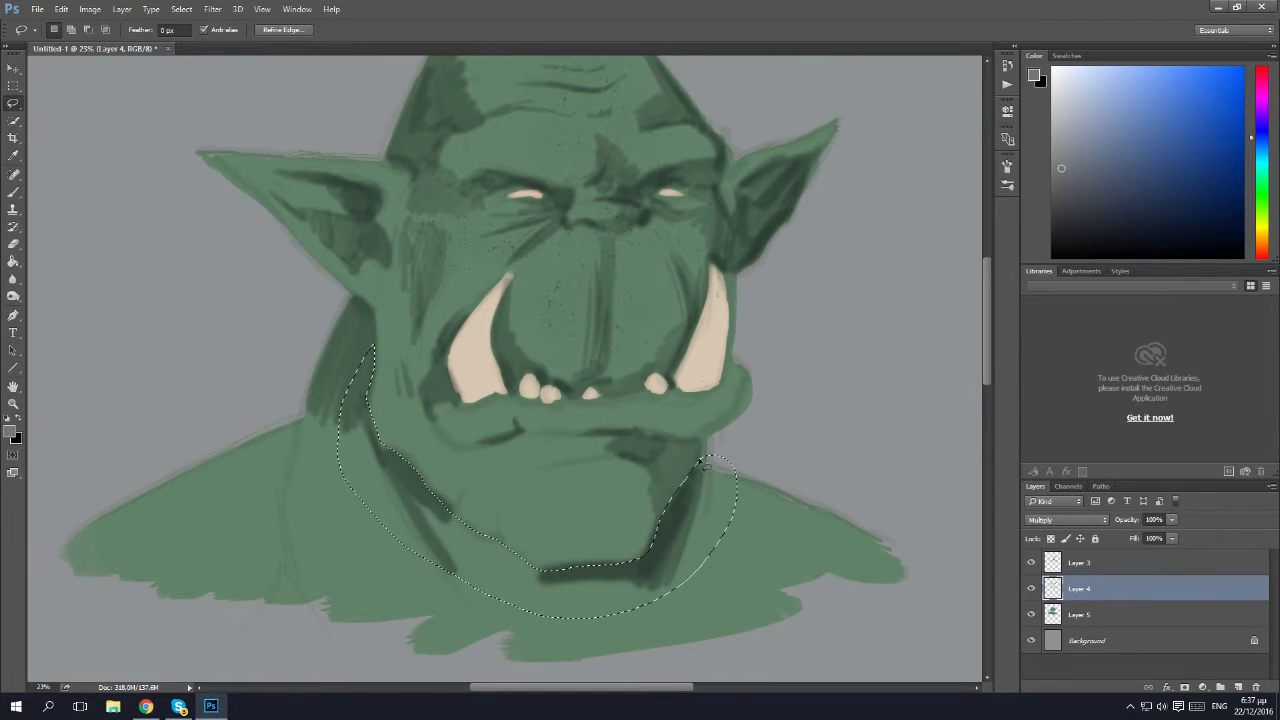
key("b")
left_click(57, 30)
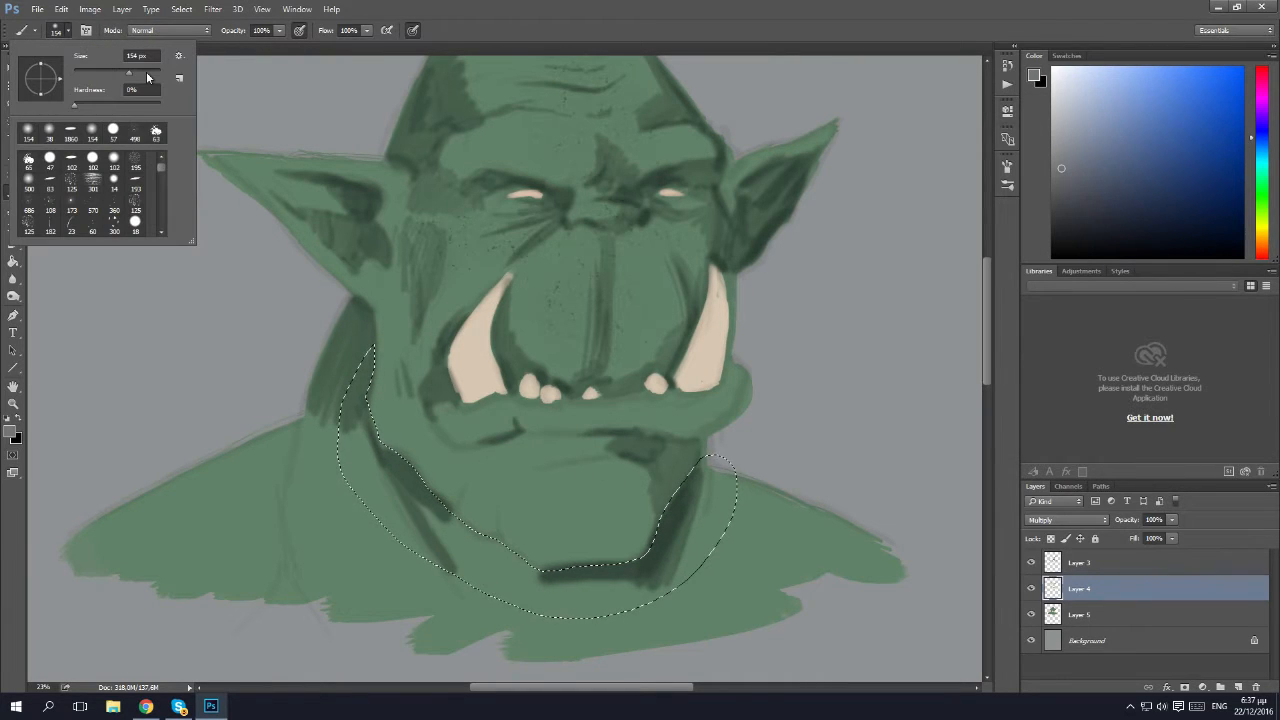
left_click_drag(699, 438, 652, 530)
key("ctrl+z")
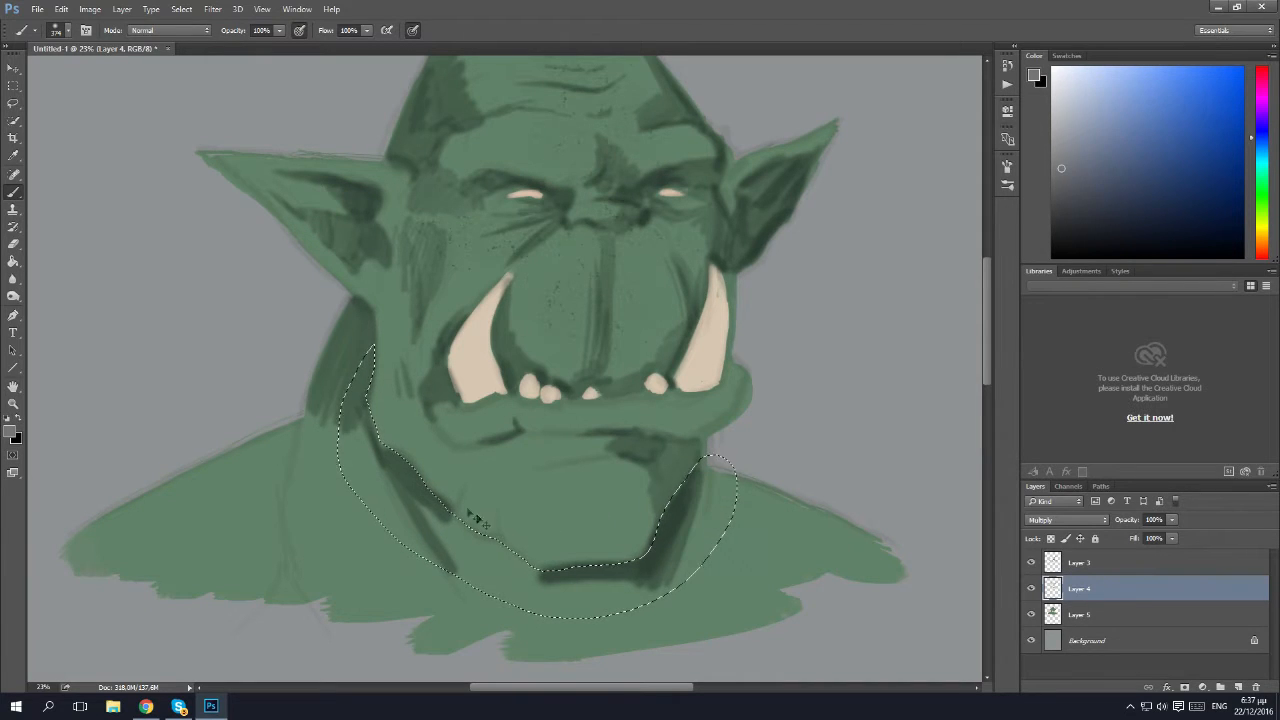
mouse_move(350, 345)
left_mouse_down()
mouse_move(362, 428)
mouse_move(385, 472)
mouse_move(428, 508)
mouse_move(570, 592)
mouse_move(625, 575)
mouse_move(578, 586)
mouse_move(571, 546)
mouse_move(543, 557)
mouse_move(390, 465)
left_mouse_up()
key("ctrl+d")
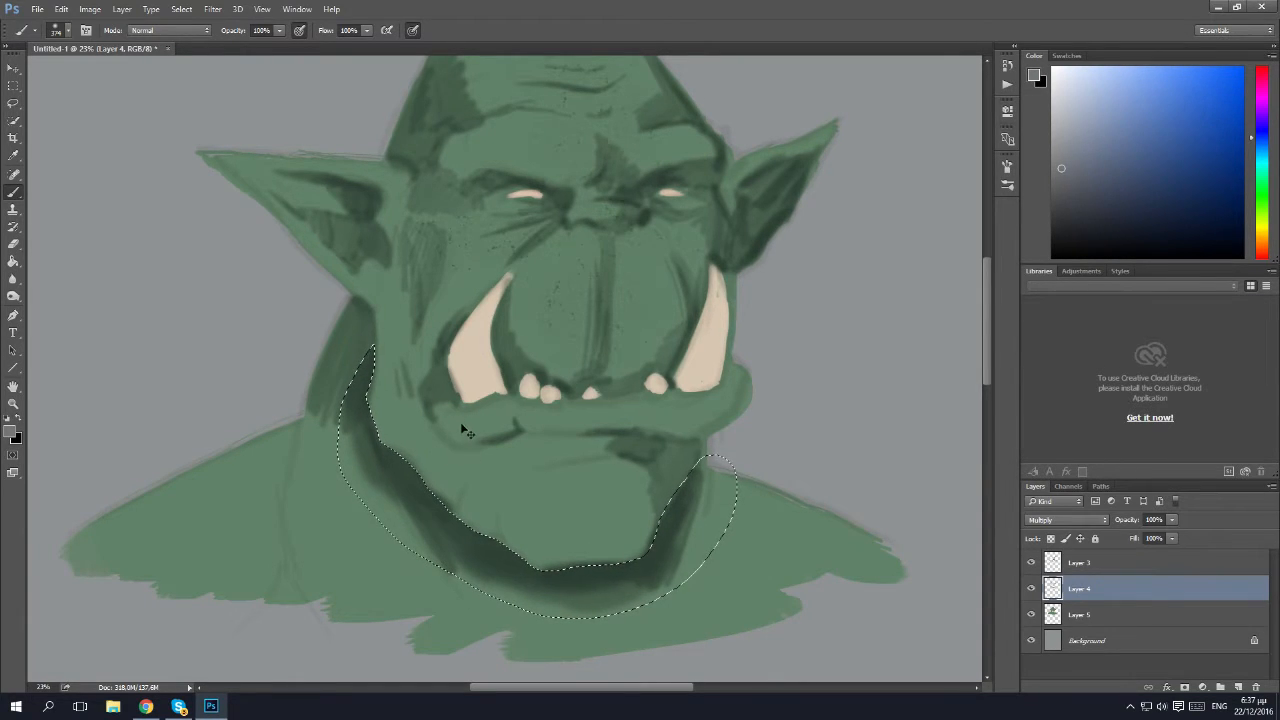
Extend the soft shadow from the jaw down the throat and along both sides of the neck.
key("l")
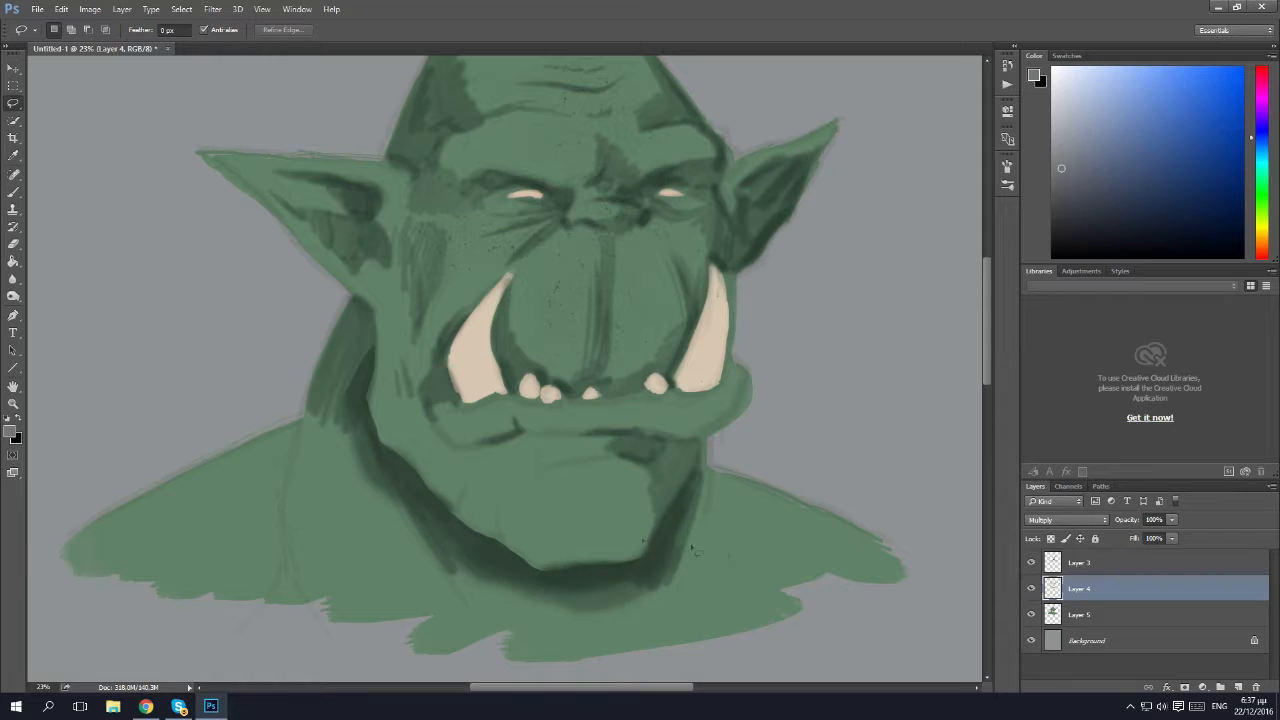
key("b")
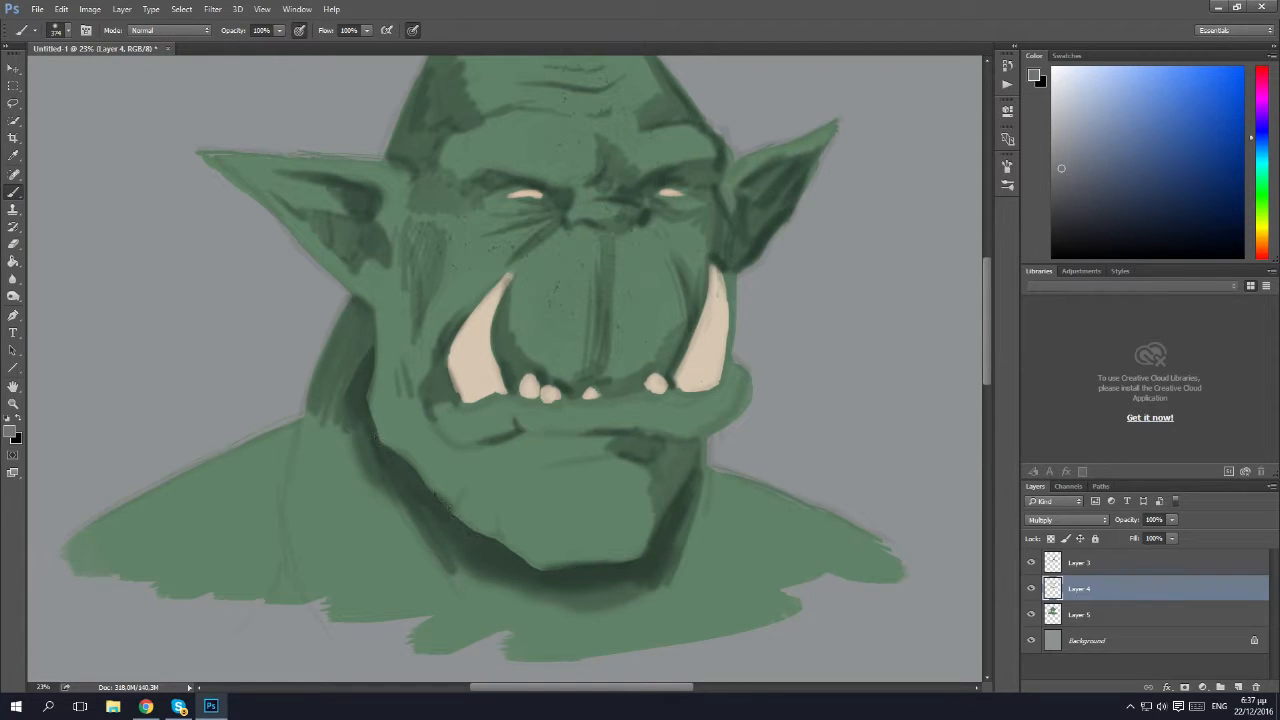
mouse_move(381, 497)
left_mouse_down()
mouse_move(471, 637)
mouse_move(453, 579)
mouse_move(468, 569)
mouse_move(516, 640)
mouse_move(553, 614)
mouse_move(586, 632)
mouse_move(634, 542)
mouse_move(690, 545)
left_mouse_up()
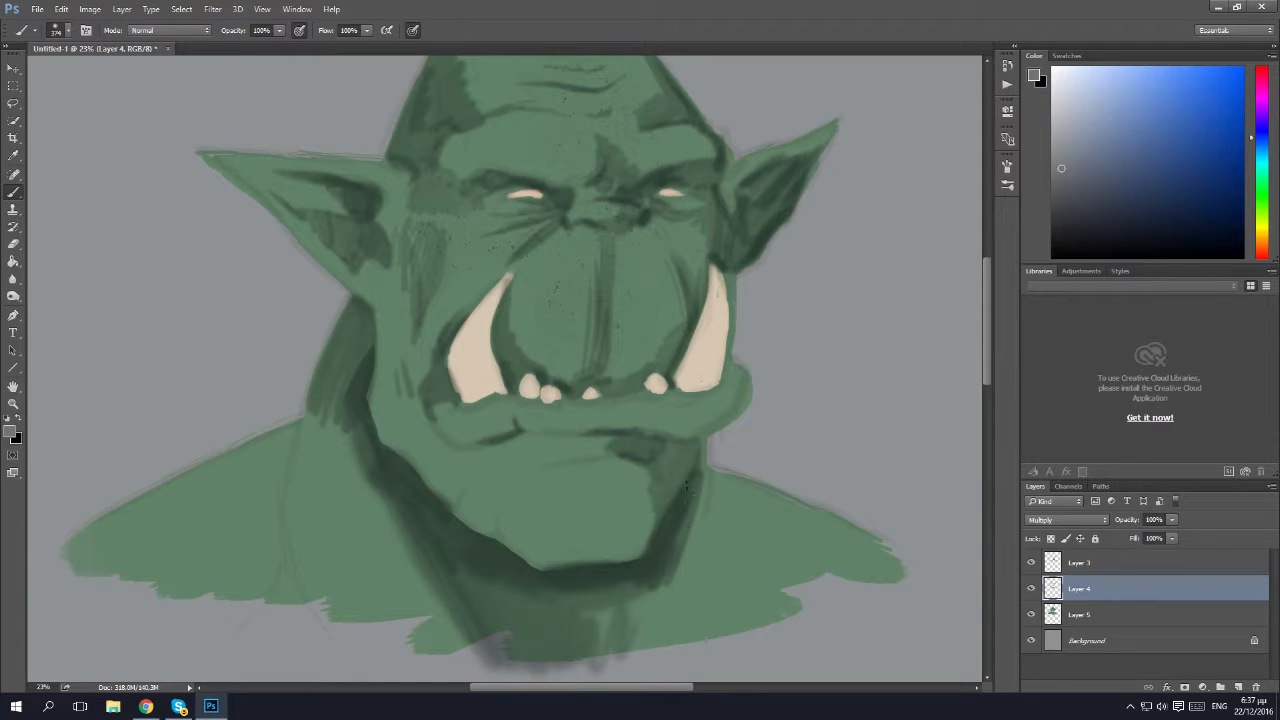
mouse_move(708, 498)
left_mouse_down()
mouse_move(712, 566)
mouse_move(706, 450)
left_mouse_up()
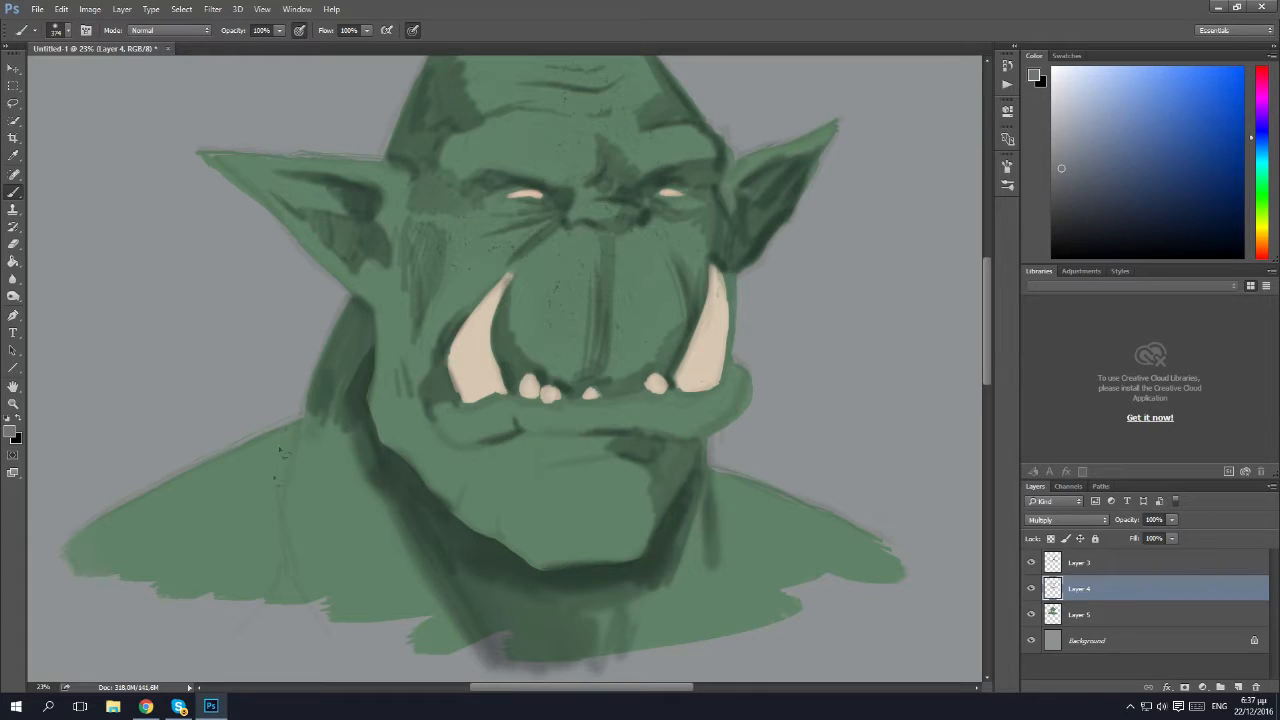
left_click_drag(306, 372, 272, 535)
Deepen the shadows around the nose bridge and brows, and broaden the shading across the forehead and top of the head.
mouse_move(560, 196)
left_mouse_down()
mouse_move(579, 216)
mouse_move(592, 193)
left_mouse_up()
left_click_drag(560, 148, 592, 182)
left_click_drag(689, 126, 708, 160)
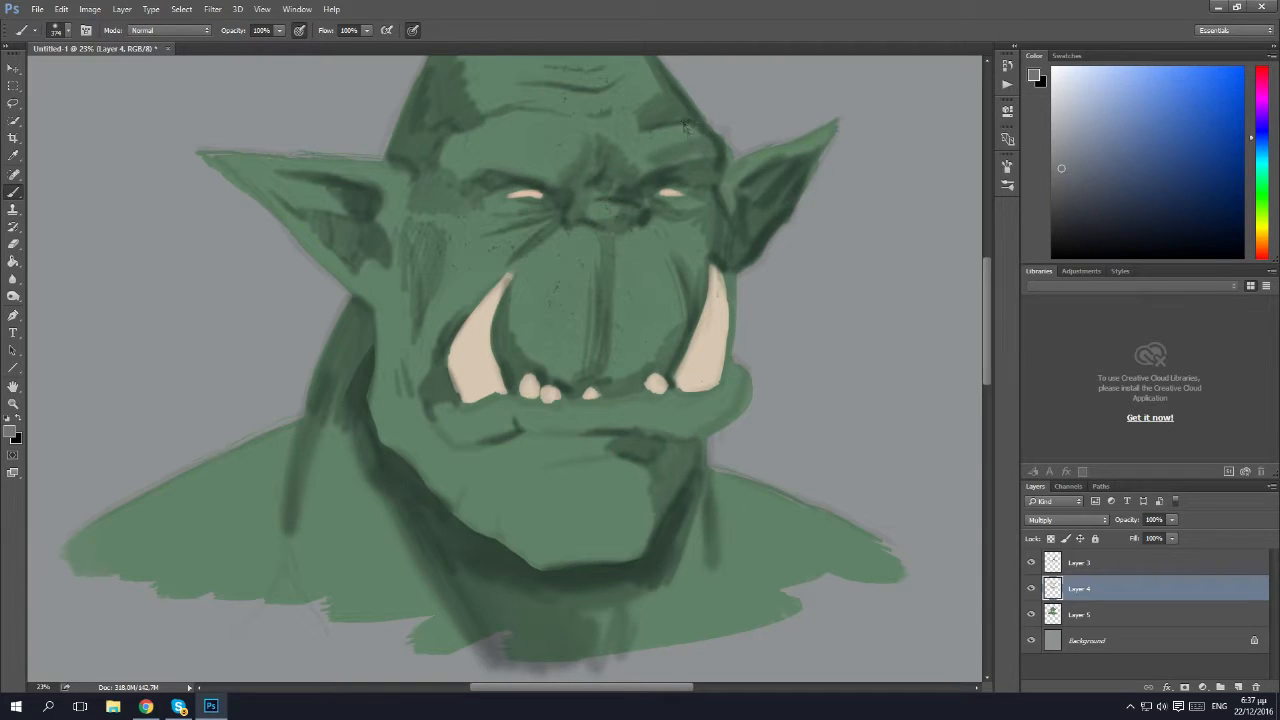
mouse_move(500, 160)
left_mouse_down()
mouse_move(546, 153)
mouse_move(430, 141)
left_mouse_up()
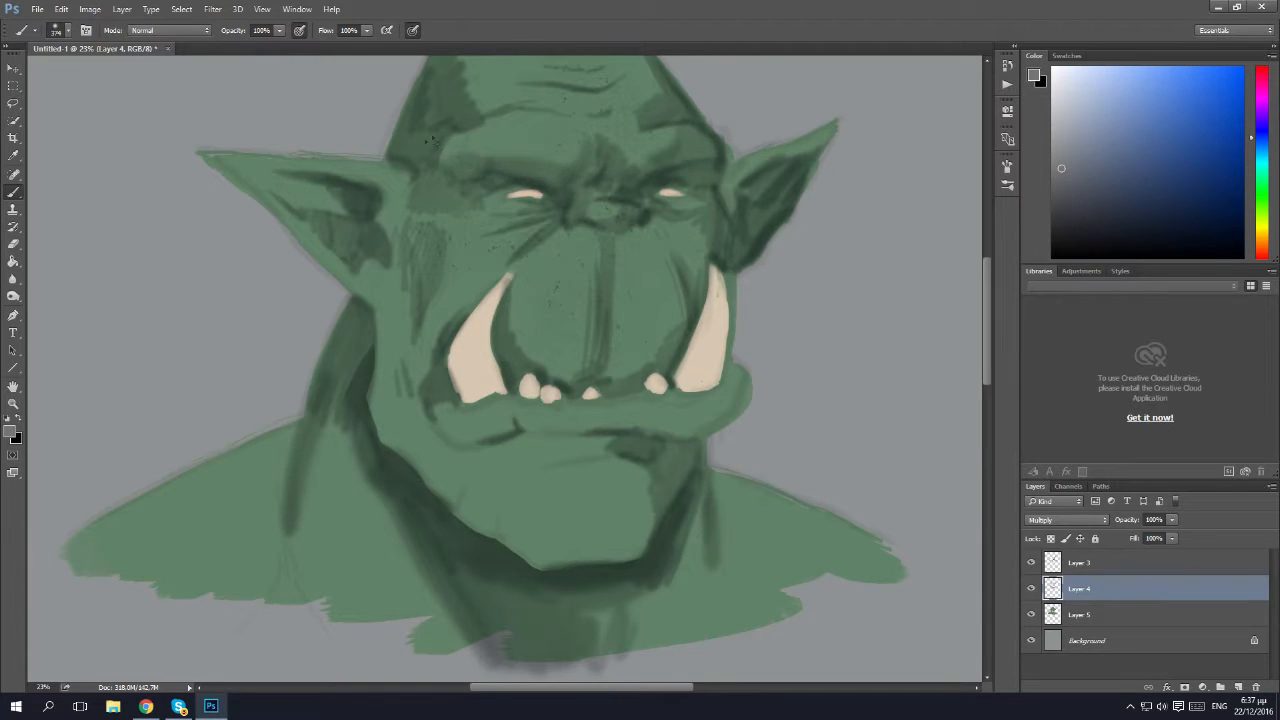
scroll(462, 76, "up", 3)
mouse_move(623, 189)
left_mouse_down()
mouse_move(638, 195)
mouse_move(625, 200)
mouse_move(615, 170)
mouse_move(580, 155)
mouse_move(600, 140)
mouse_move(580, 101)
left_mouse_up()
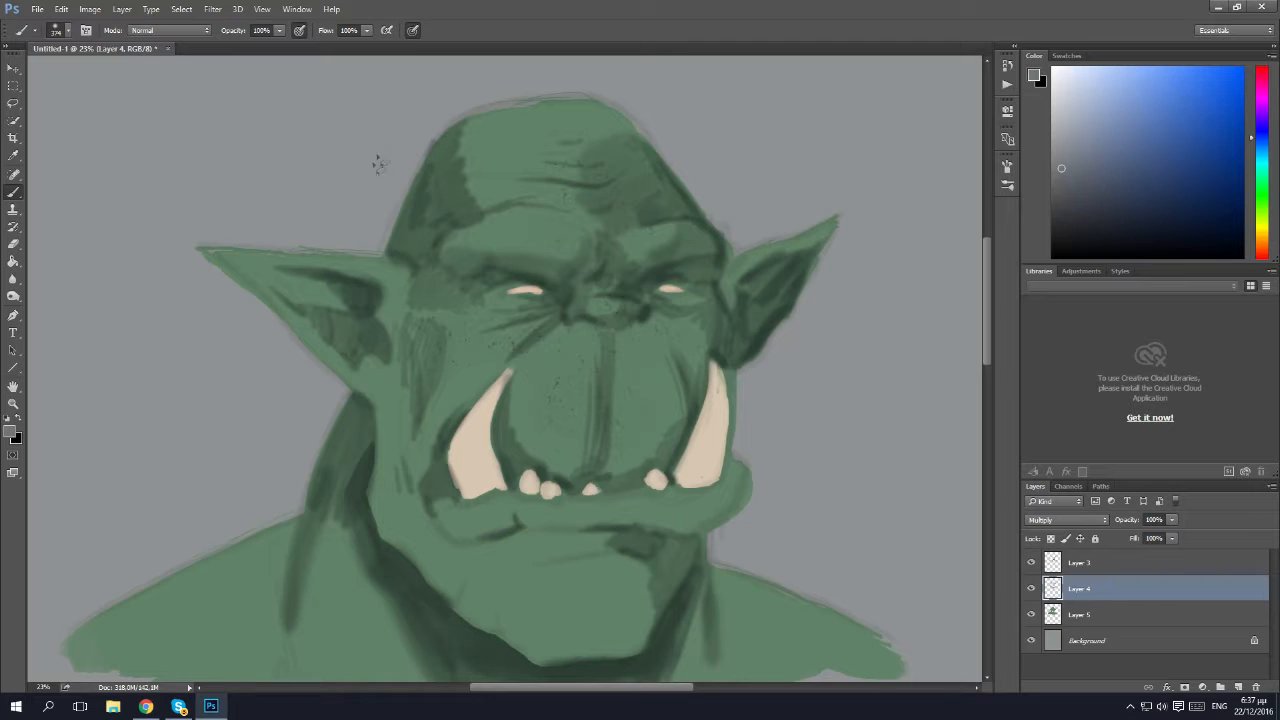
mouse_move(448, 178)
left_mouse_down()
mouse_move(437, 140)
mouse_move(463, 103)
mouse_move(546, 135)
mouse_move(539, 150)
mouse_move(505, 153)
mouse_move(538, 104)
mouse_move(508, 120)
left_mouse_up()
mouse_move(600, 216)
left_mouse_down()
mouse_move(556, 202)
mouse_move(575, 238)
mouse_move(530, 208)
mouse_move(565, 222)
mouse_move(449, 201)
mouse_move(464, 230)
left_mouse_up()
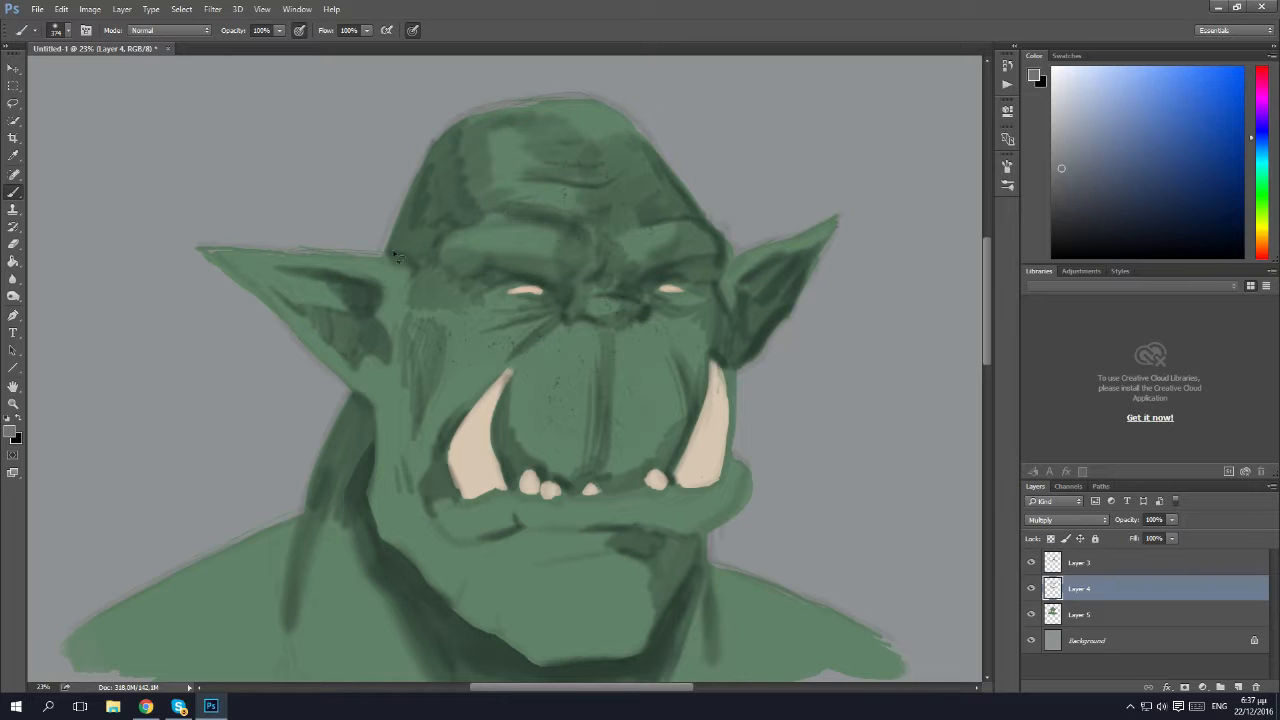
Shade under the far eye, across the lower lip and near cheek, and around the chin, leaving a lighter patch on the chin.
scroll(537, 363, "down", 3)
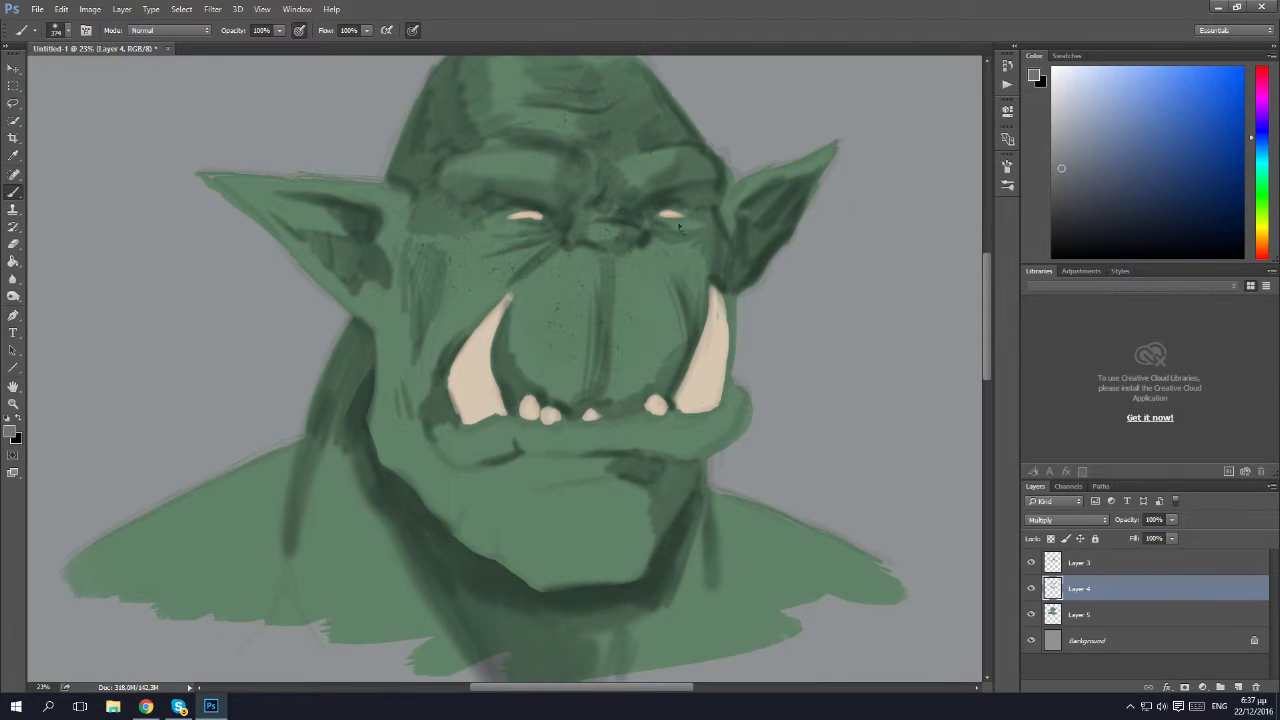
left_click_drag(673, 248, 655, 250)
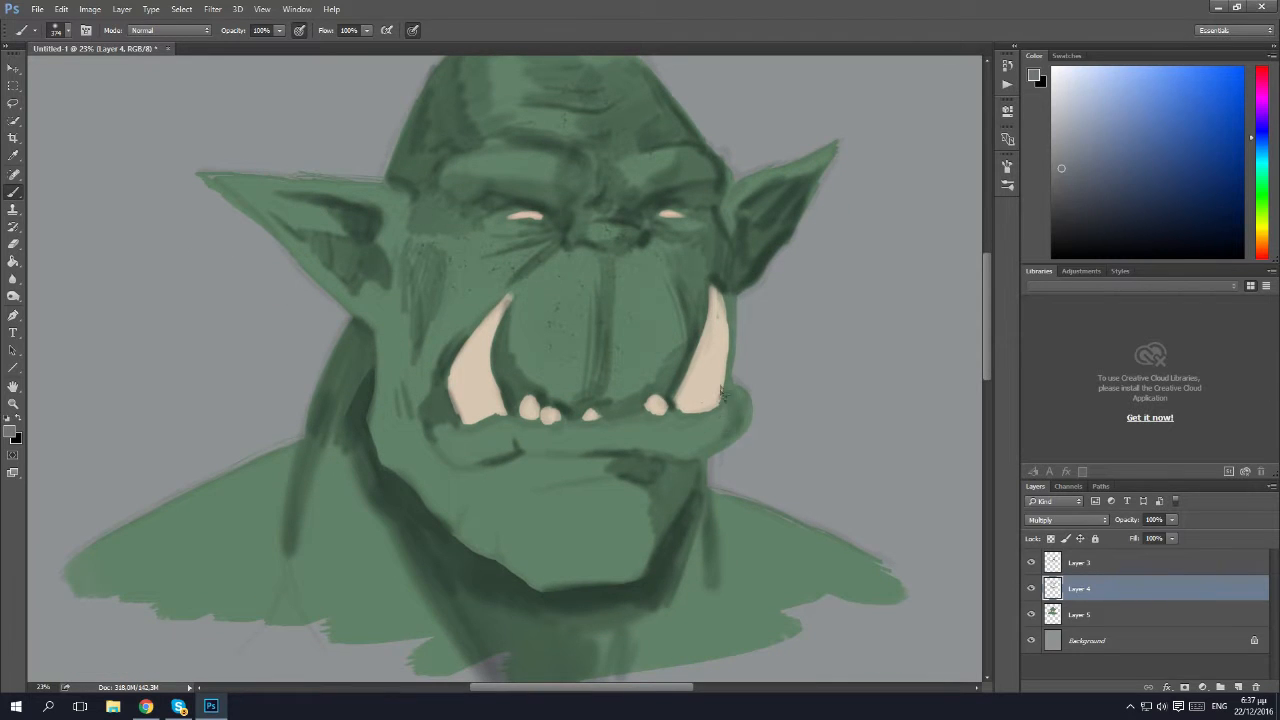
mouse_move(690, 422)
left_mouse_down()
mouse_move(680, 438)
mouse_move(653, 418)
mouse_move(631, 436)
mouse_move(666, 441)
mouse_move(712, 402)
mouse_move(740, 418)
left_mouse_up()
mouse_move(566, 438)
left_mouse_down()
mouse_move(612, 432)
mouse_move(530, 425)
left_mouse_up()
mouse_move(425, 435)
left_mouse_down()
mouse_move(462, 452)
mouse_move(402, 397)
mouse_move(408, 418)
mouse_move(382, 400)
mouse_move(360, 425)
mouse_move(418, 400)
mouse_move(456, 423)
left_mouse_up()
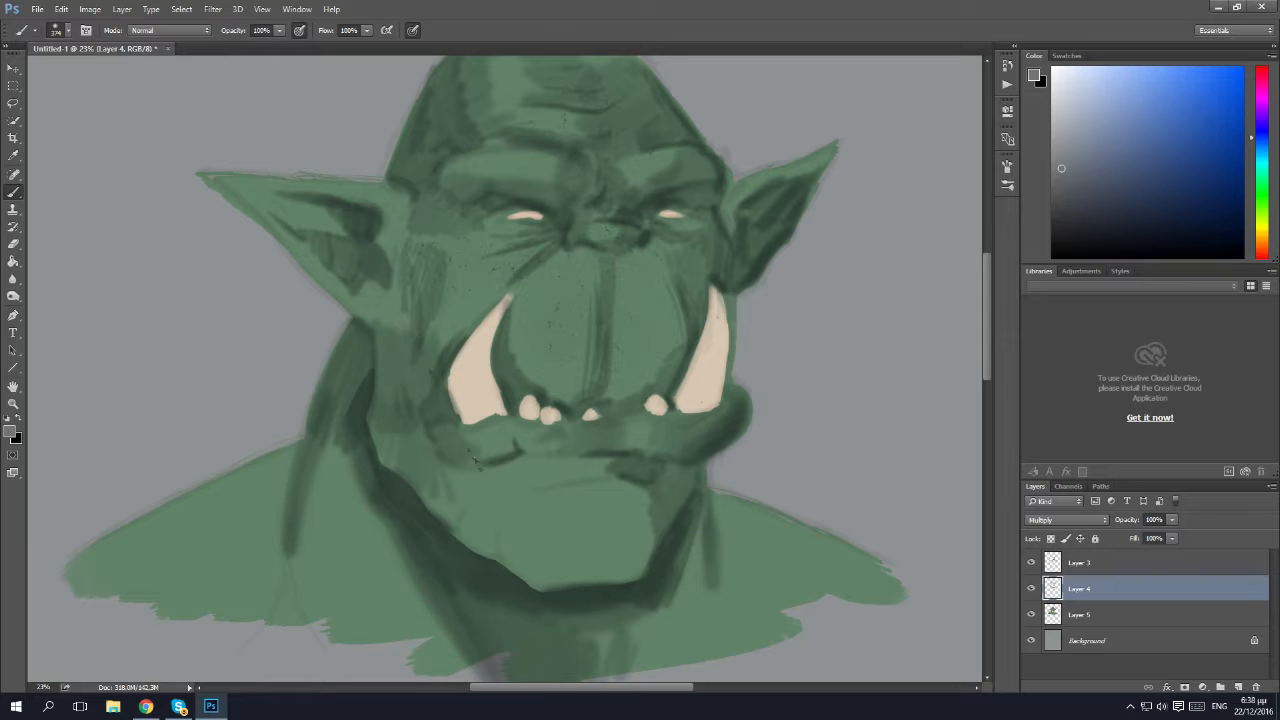
mouse_move(496, 494)
left_mouse_down()
mouse_move(490, 520)
mouse_move(458, 505)
mouse_move(440, 480)
mouse_move(462, 447)
mouse_move(545, 470)
mouse_move(600, 462)
mouse_move(560, 495)
mouse_move(516, 505)
mouse_move(532, 564)
mouse_move(556, 578)
left_mouse_up()
scroll(607, 492, "down", 2)
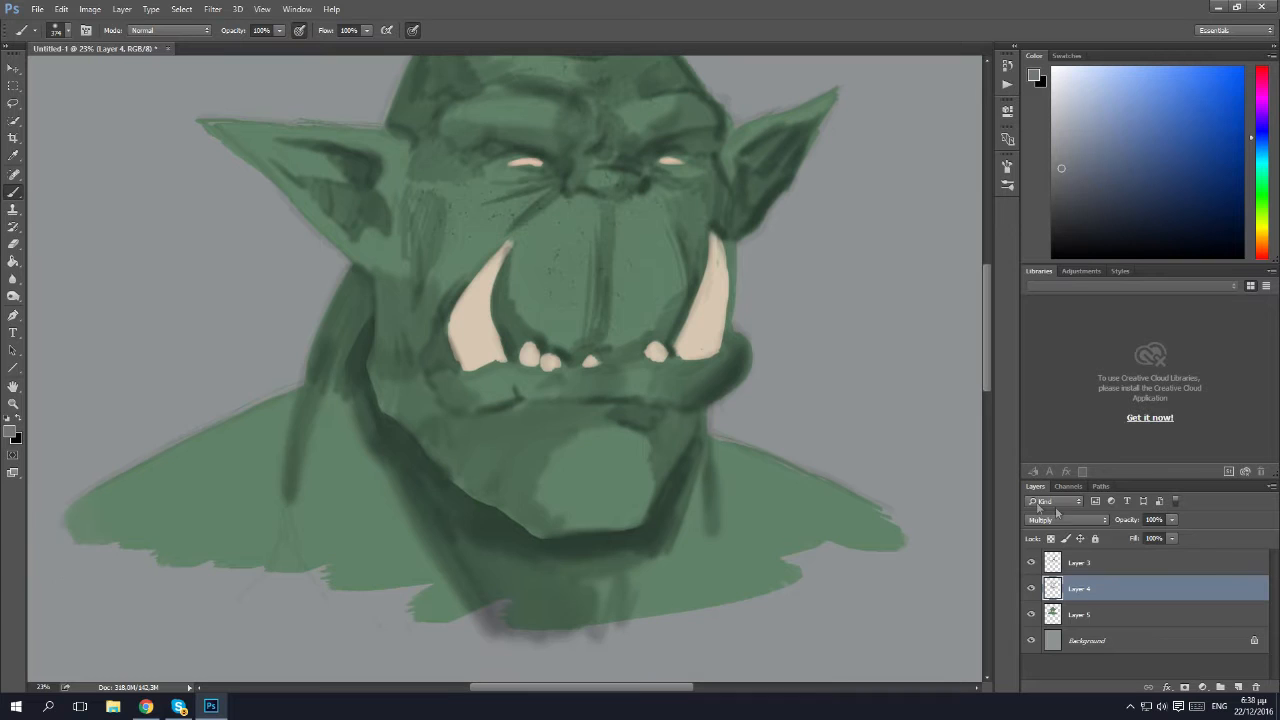
Choose a darker grey and paint fine dark accents around the eyes, nostrils and mouth line and inside the ears.
scroll(500, 360, "up", 2)
left_click(1064, 206)
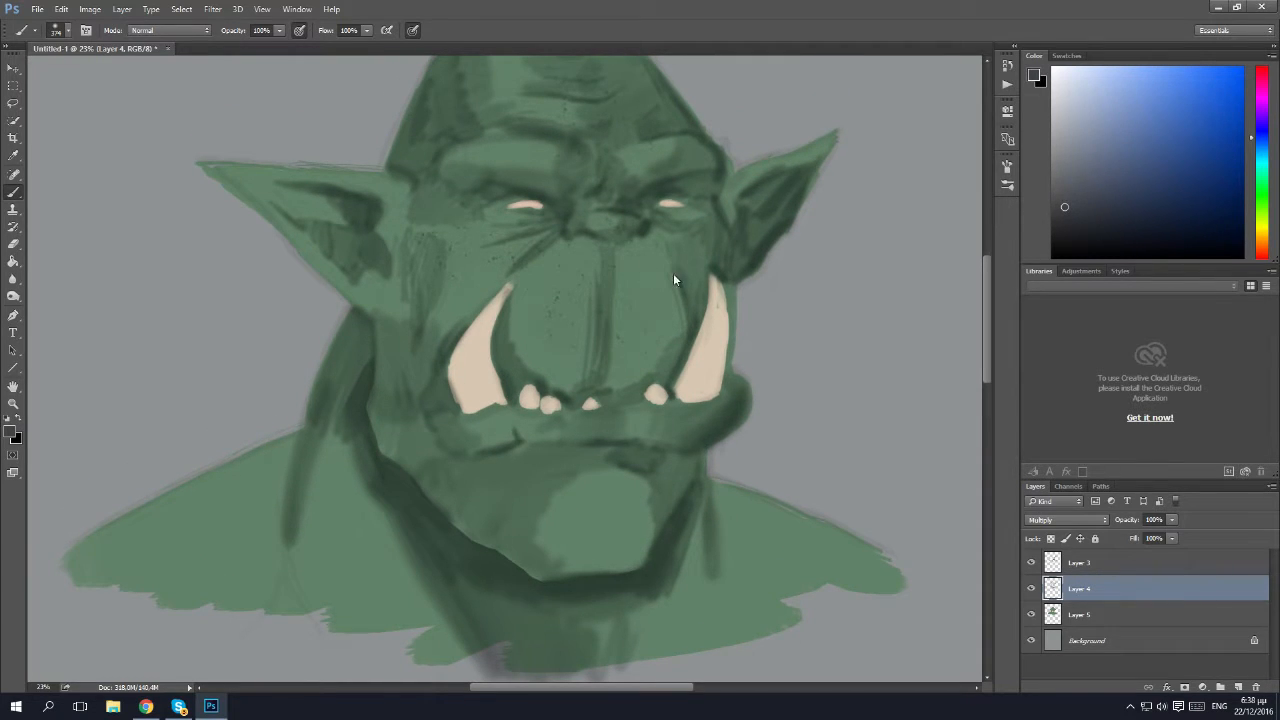
mouse_move(690, 208)
left_mouse_down()
mouse_move(697, 268)
mouse_move(711, 212)
left_mouse_up()
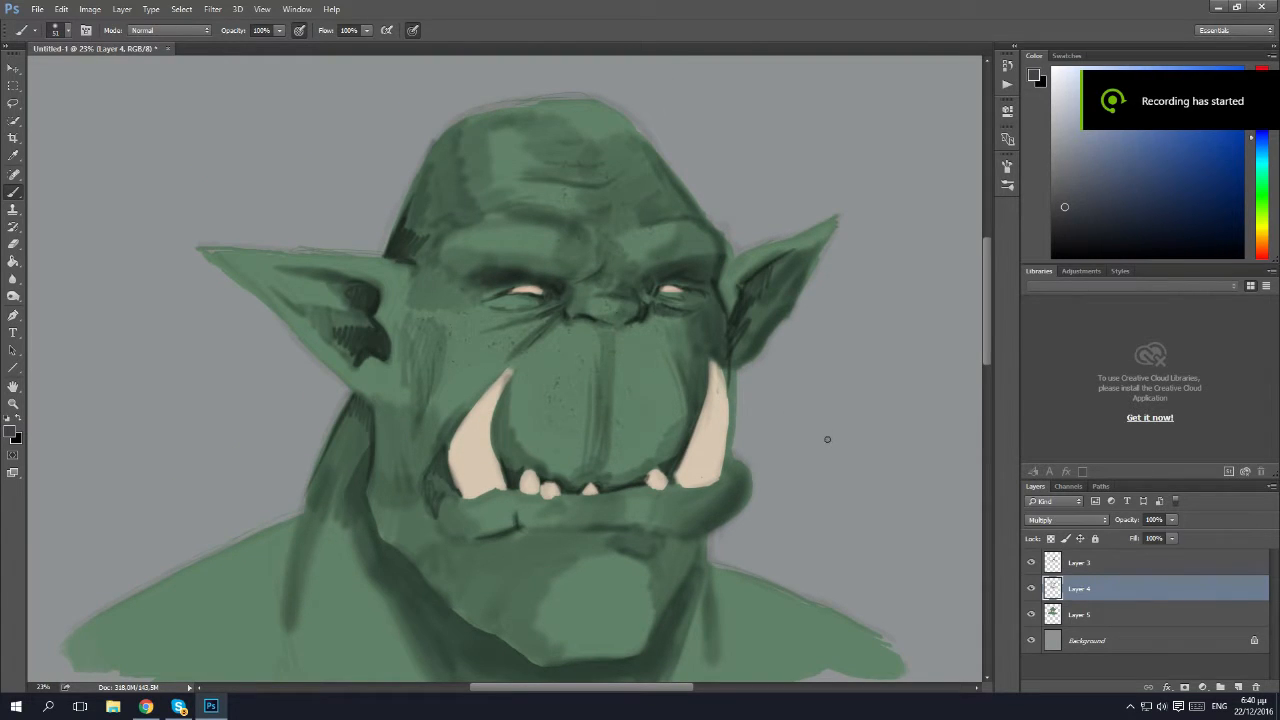
Merge Layer 4 down into Layer 5 and set up the Mixer Brush with a smaller tip.
right_click(1103, 595)
left_click(1009, 486)
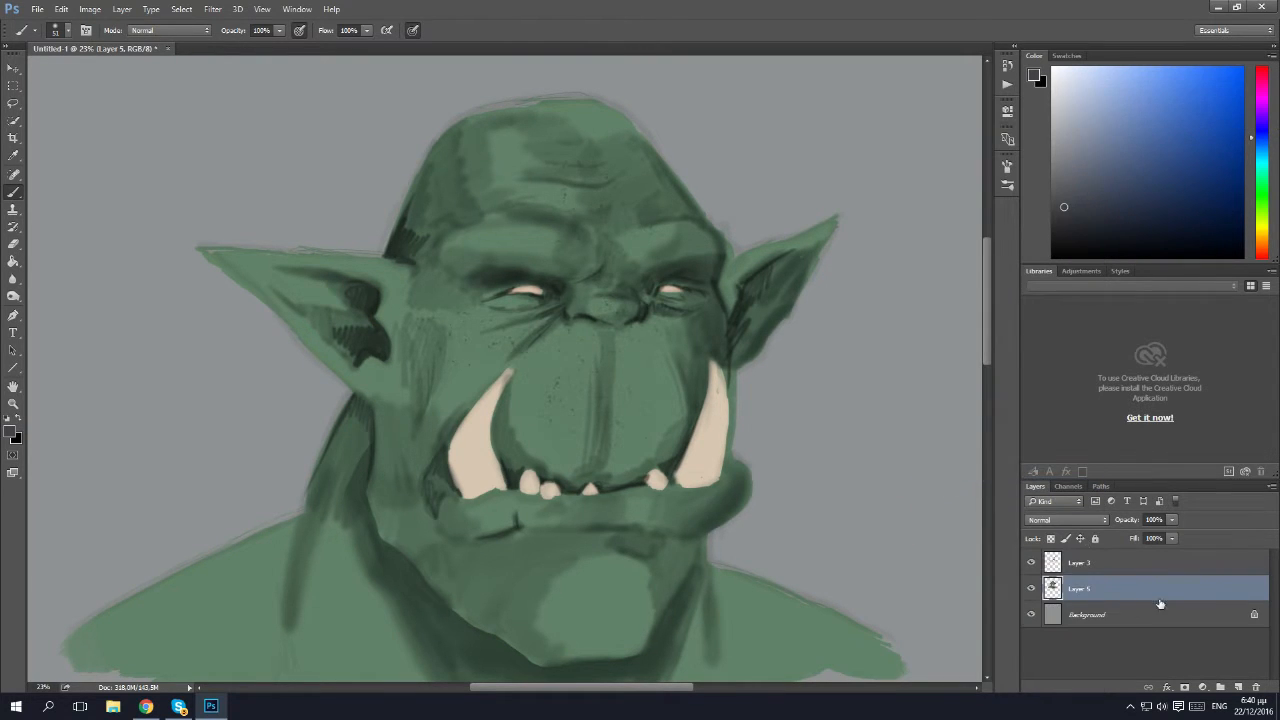
scroll(729, 394, "down", 1)
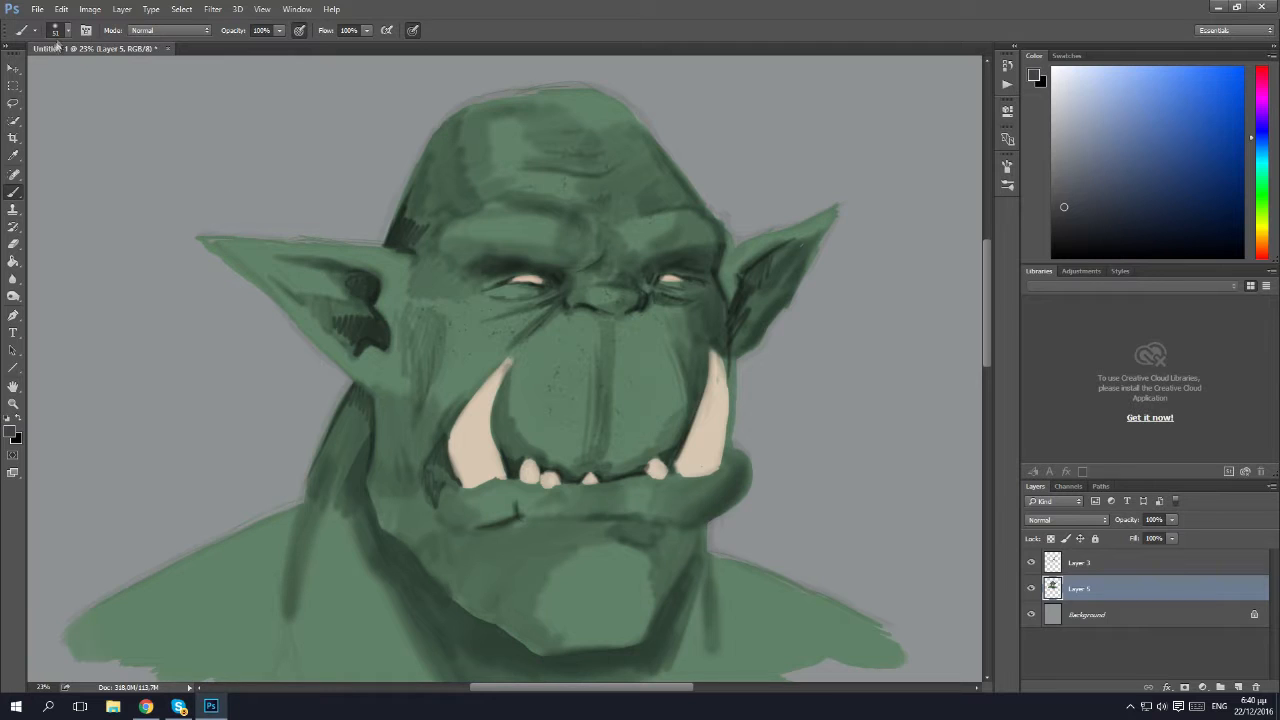
right_click(8, 200)
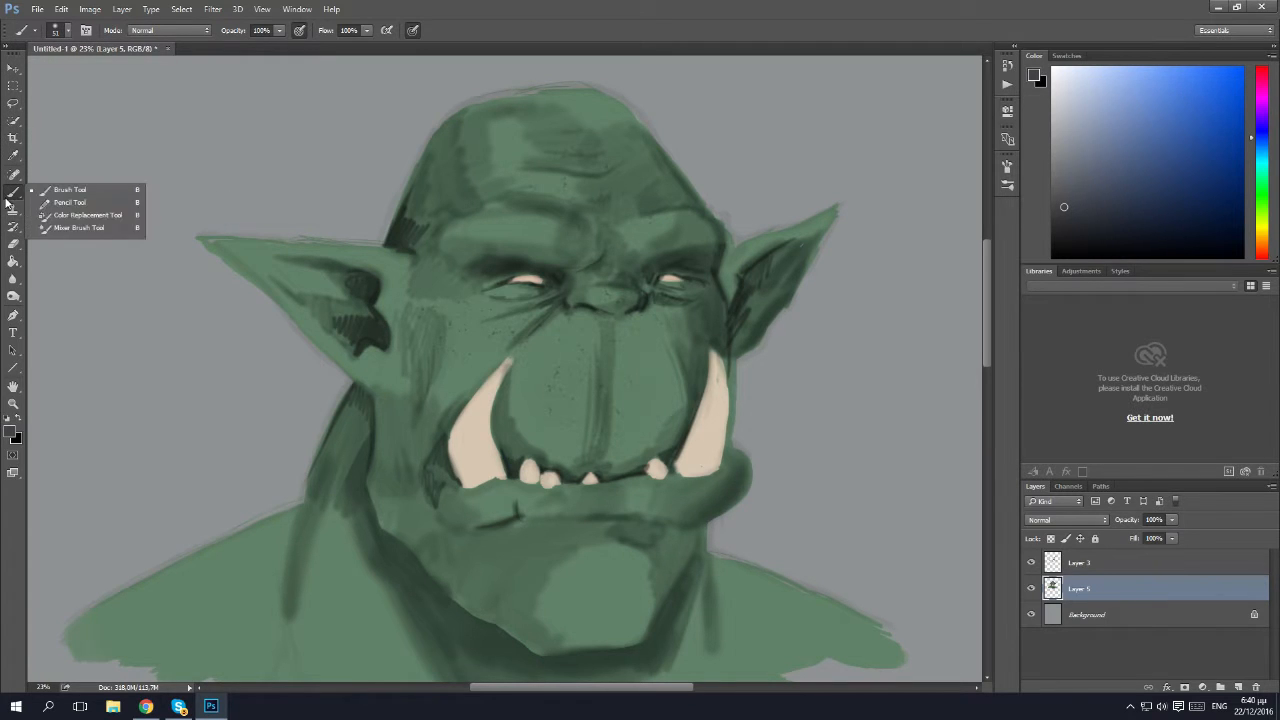
left_click(69, 228)
left_click(58, 30)
left_click(138, 73)
Blend the shading on Layer 5 over the temple, forehead side, brows, both ears and the skin around the eyes.
left_click(558, 236)
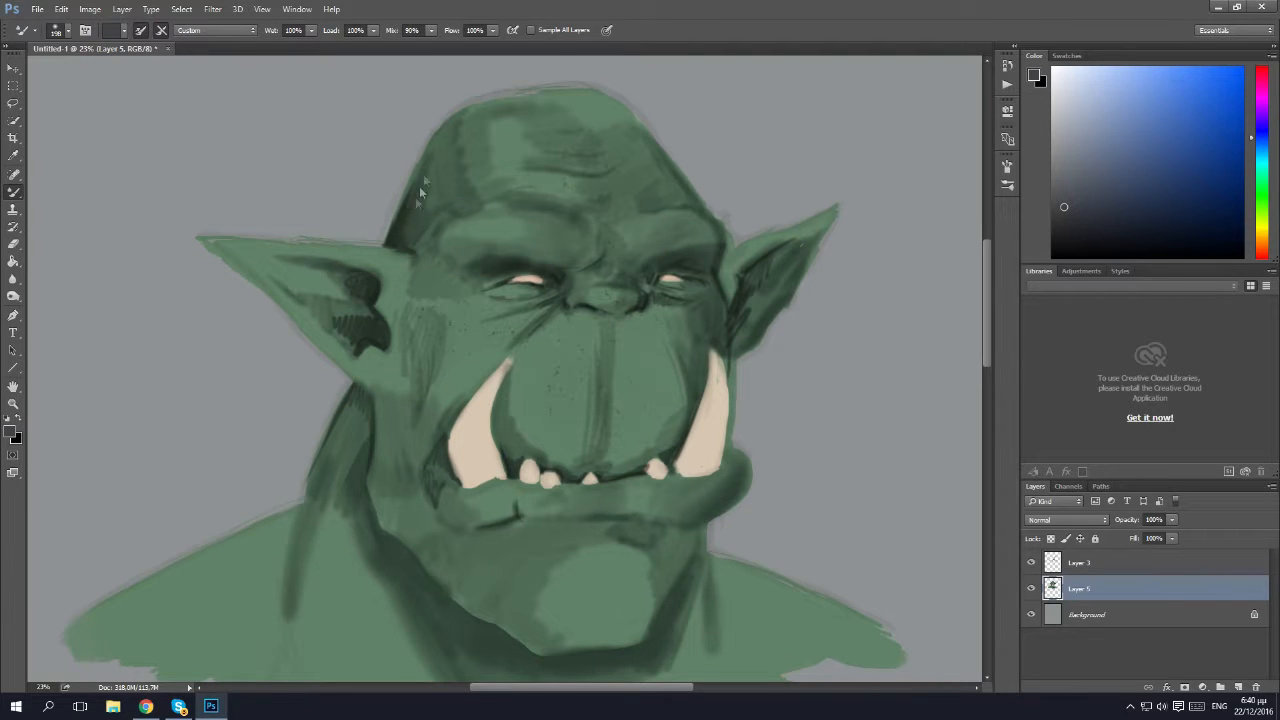
mouse_move(444, 140)
left_mouse_down()
mouse_move(431, 220)
mouse_move(437, 168)
mouse_move(467, 125)
mouse_move(463, 174)
mouse_move(484, 178)
mouse_move(482, 205)
mouse_move(501, 162)
mouse_move(483, 156)
mouse_move(488, 127)
mouse_move(537, 188)
mouse_move(493, 241)
mouse_move(543, 232)
mouse_move(517, 242)
mouse_move(521, 216)
mouse_move(492, 246)
left_mouse_up()
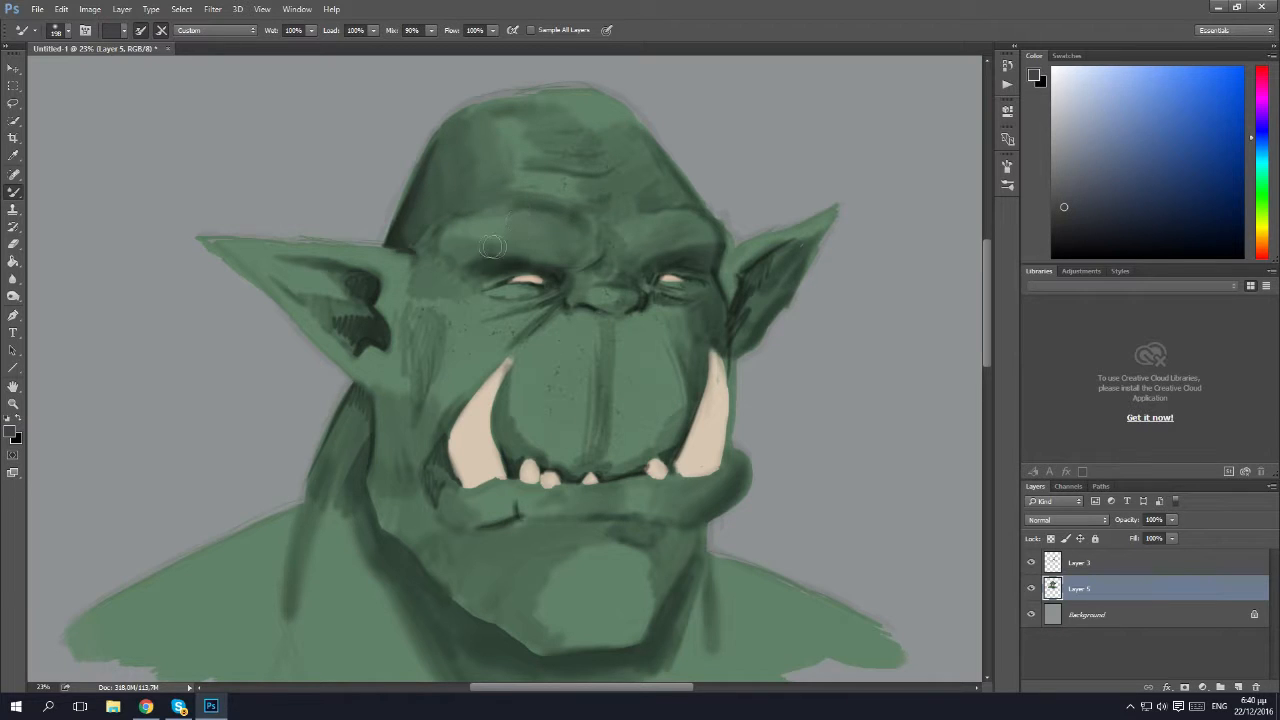
mouse_move(664, 248)
left_mouse_down()
mouse_move(708, 231)
mouse_move(676, 251)
mouse_move(700, 253)
mouse_move(698, 281)
mouse_move(624, 281)
mouse_move(777, 282)
mouse_move(755, 276)
mouse_move(802, 244)
mouse_move(740, 326)
mouse_move(772, 265)
left_mouse_up()
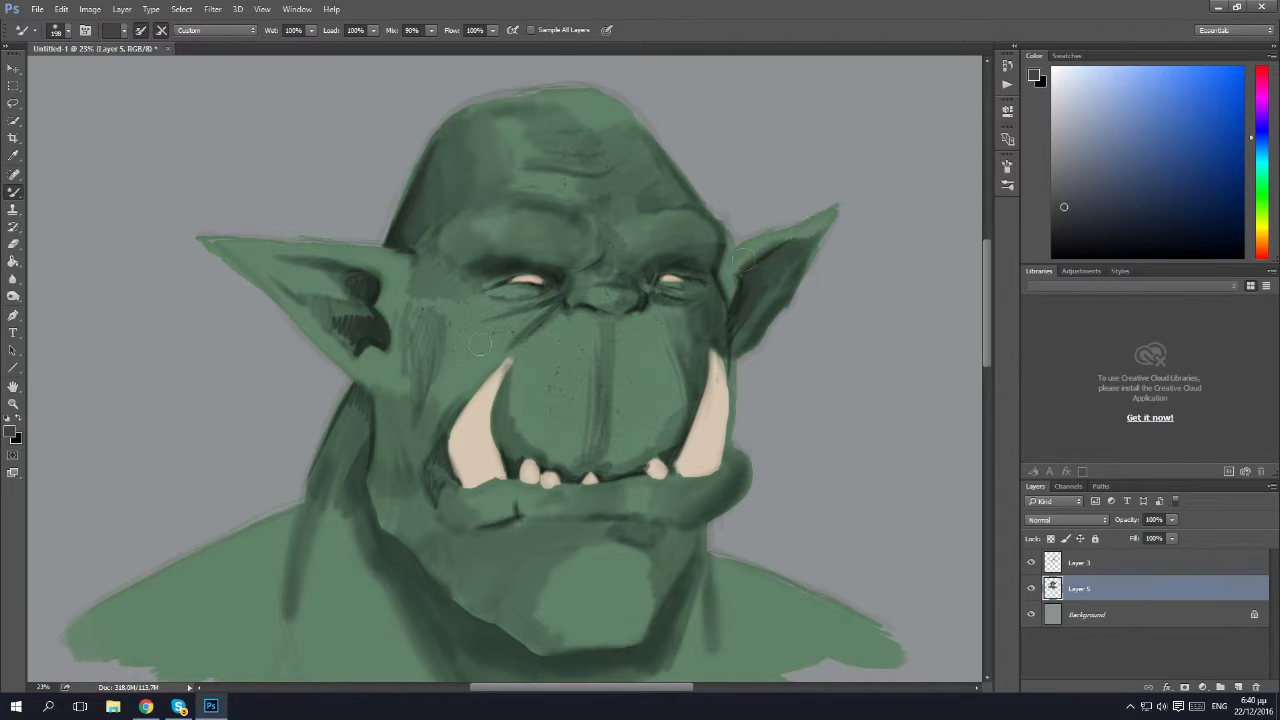
mouse_move(354, 314)
left_mouse_down()
mouse_move(346, 335)
mouse_move(310, 300)
mouse_move(336, 291)
mouse_move(300, 275)
left_mouse_up()
mouse_move(535, 321)
left_mouse_down()
mouse_move(495, 313)
mouse_move(543, 300)
mouse_move(491, 310)
mouse_move(526, 292)
left_mouse_up()
mouse_move(660, 268)
left_mouse_down()
mouse_move(663, 291)
mouse_move(692, 297)
mouse_move(680, 320)
left_mouse_up()
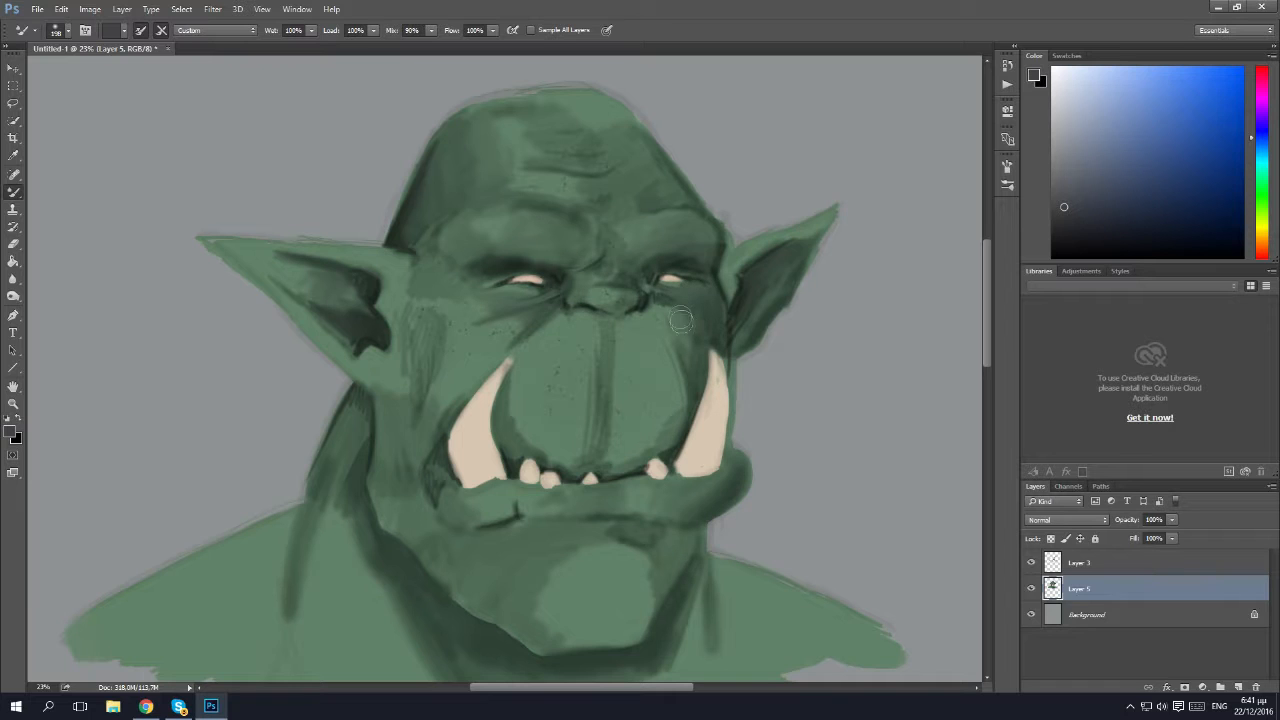
Blend the shading on Layer 5 over the near cheek, neck, jaw and chin, and along the dark line below the nose.
mouse_move(487, 416)
left_mouse_down()
mouse_move(415, 432)
mouse_move(436, 485)
mouse_move(434, 334)
mouse_move(417, 350)
mouse_move(412, 395)
mouse_move(388, 385)
mouse_move(378, 400)
mouse_move(368, 476)
mouse_move(356, 418)
mouse_move(338, 435)
mouse_move(306, 585)
mouse_move(346, 562)
mouse_move(345, 510)
left_mouse_up()
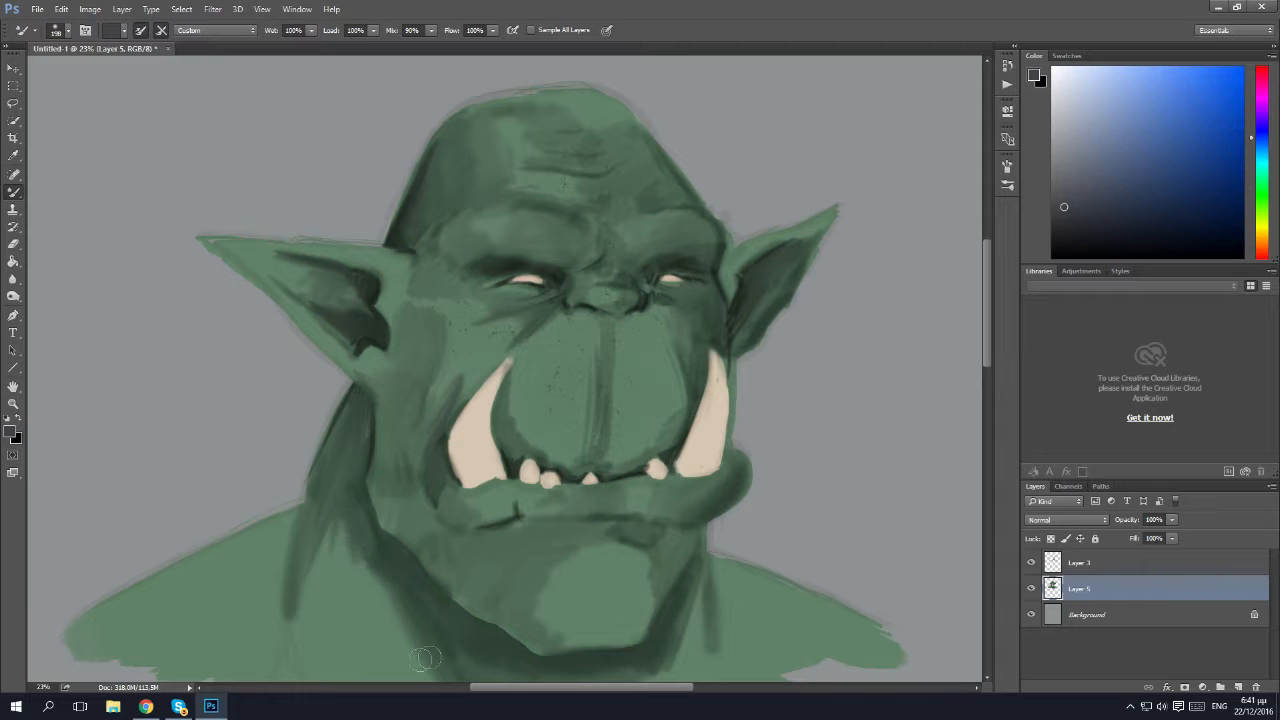
left_click_drag(644, 624, 630, 631)
mouse_move(638, 582)
left_mouse_down()
mouse_move(608, 549)
mouse_move(633, 553)
mouse_move(642, 600)
mouse_move(636, 557)
mouse_move(657, 547)
mouse_move(636, 550)
mouse_move(654, 534)
mouse_move(677, 538)
mouse_move(647, 576)
left_mouse_up()
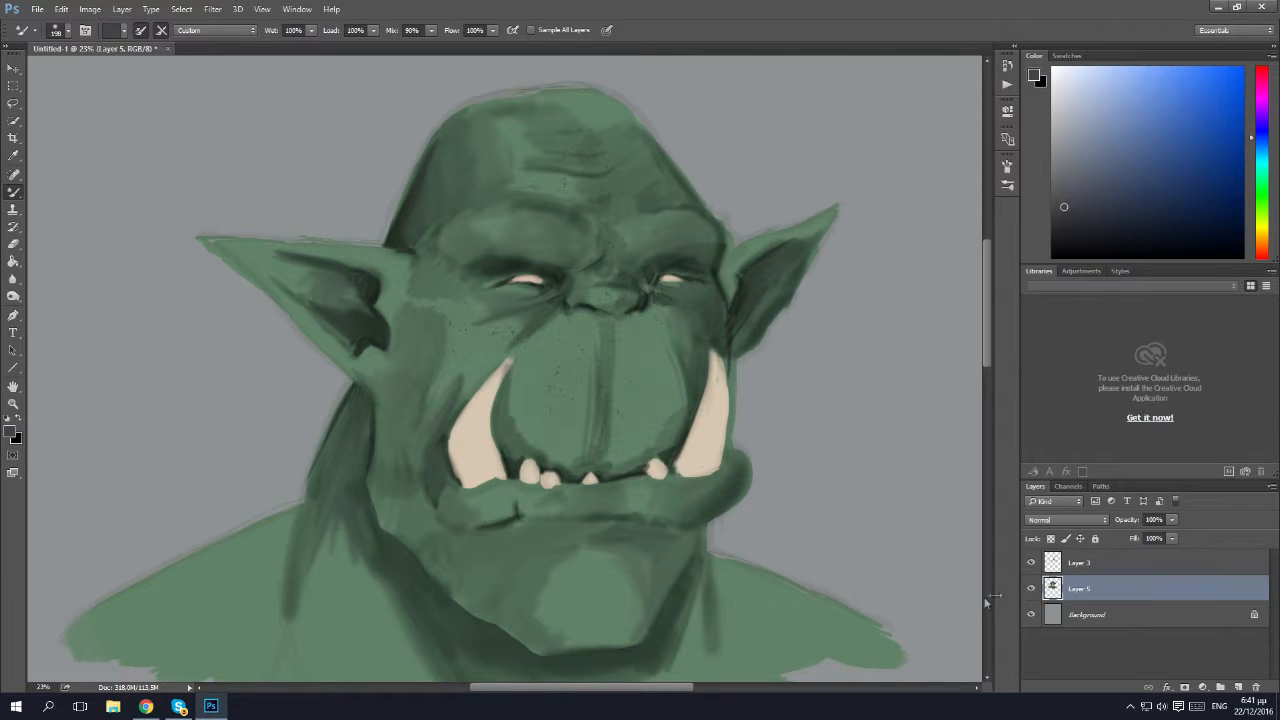
mouse_move(567, 533)
left_mouse_down()
mouse_move(545, 588)
mouse_move(563, 604)
mouse_move(558, 639)
mouse_move(540, 641)
mouse_move(409, 548)
left_mouse_up()
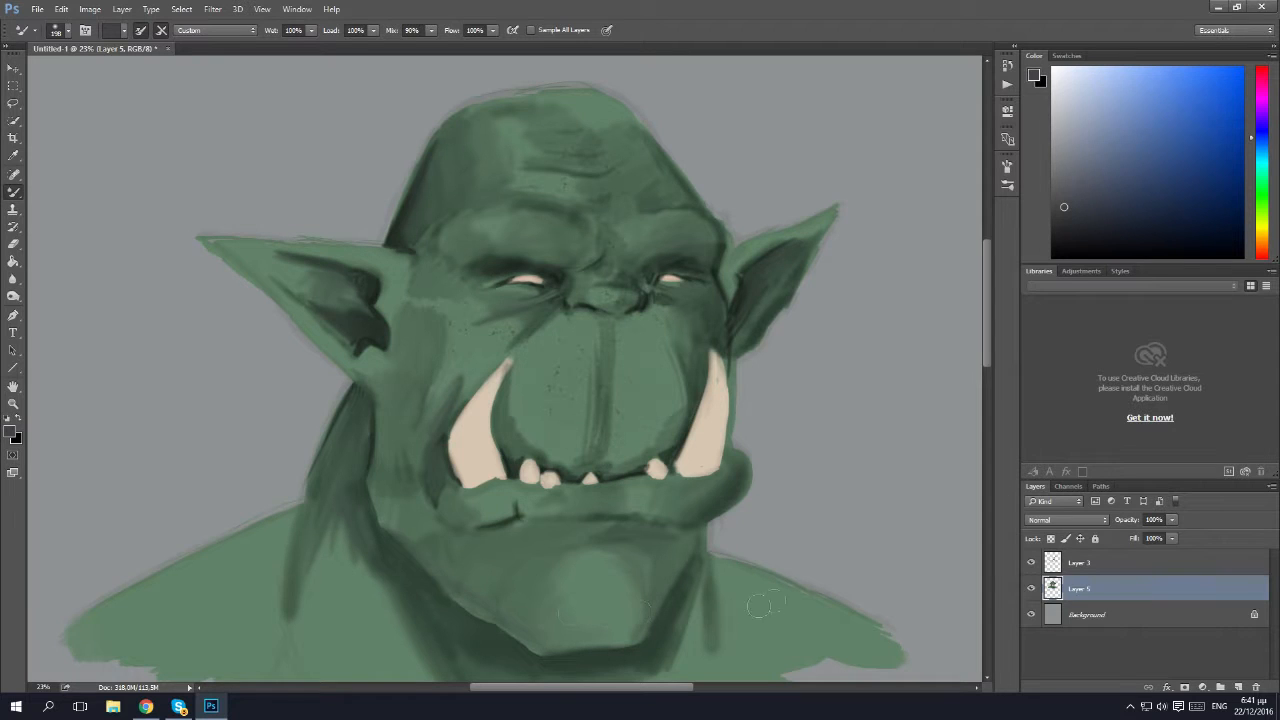
mouse_move(594, 457)
left_mouse_down()
mouse_move(597, 380)
mouse_move(580, 448)
mouse_move(575, 413)
left_mouse_up()
Hide Layer 3 to compare the painting without its sketch lines, and delete that layer.
left_click(1031, 564)
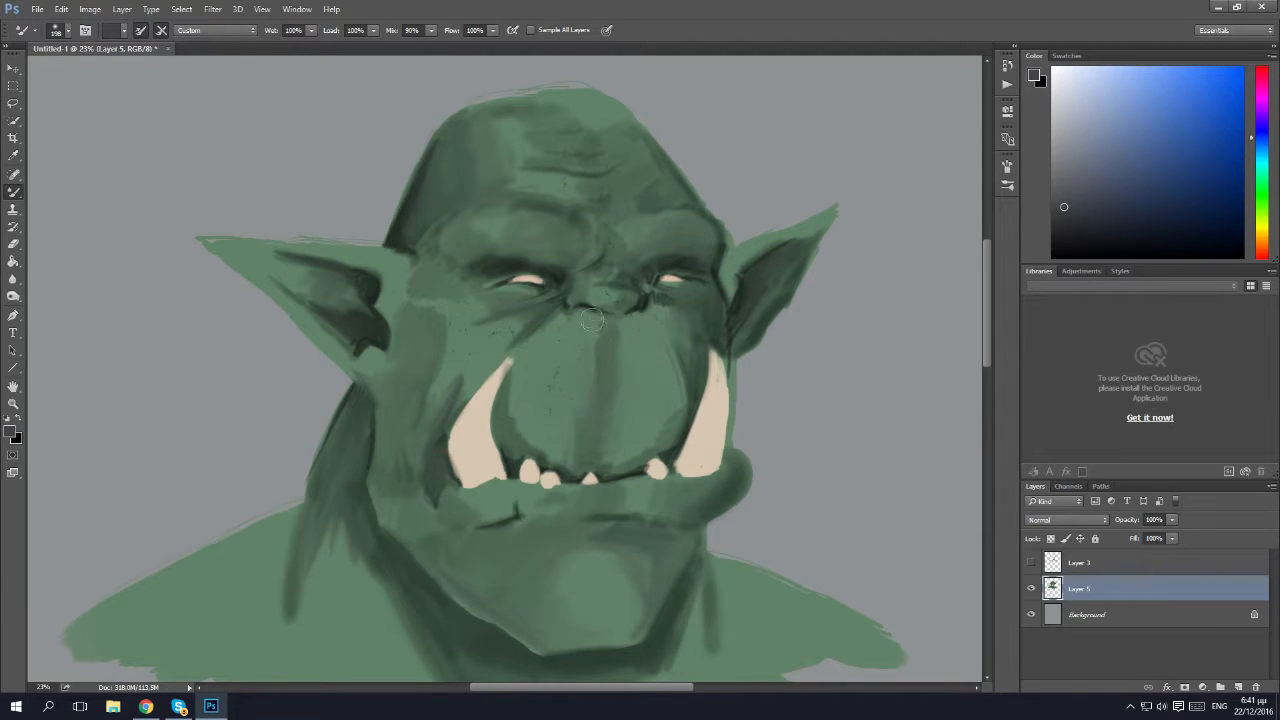
left_click(1027, 566)
left_click(1027, 566)
left_click(1164, 565)
left_click(1256, 688)
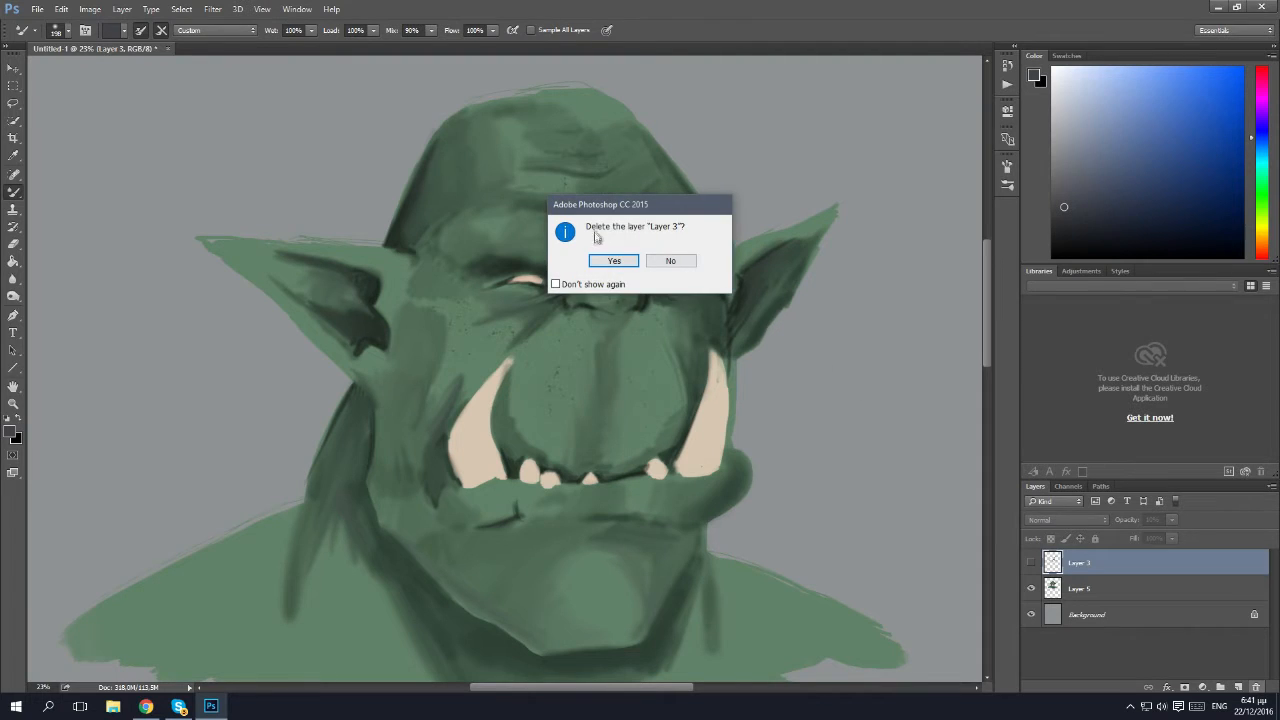
left_click(608, 261)
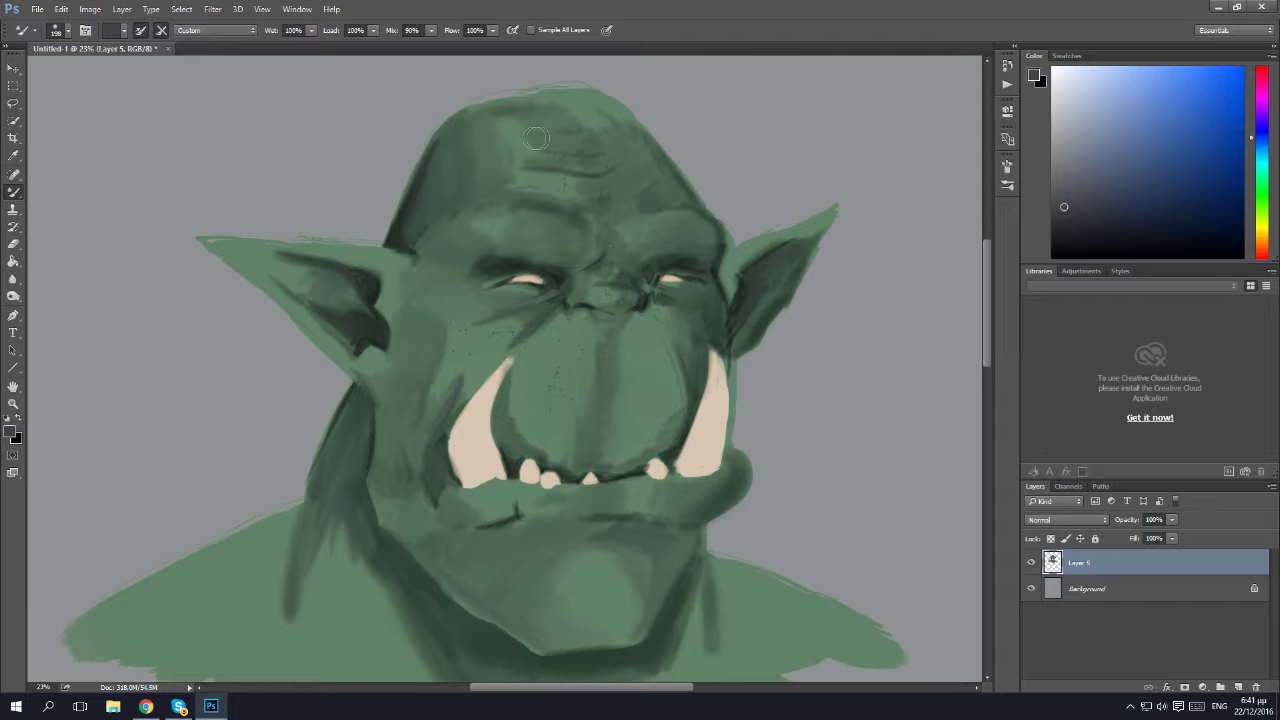
Create a new layer above Layer 5 and set up the Brush tool with a hard round tip at 167 px.
scroll(592, 462, "down", 2)
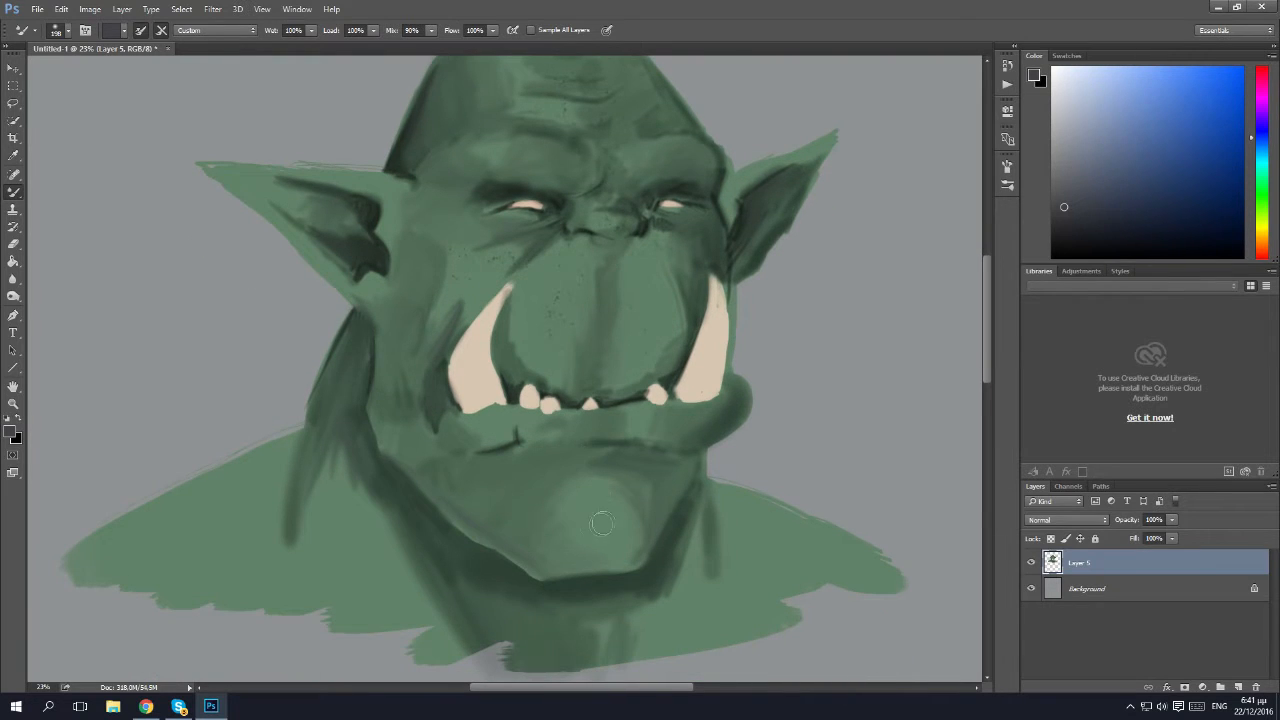
scroll(611, 374, "up", 4)
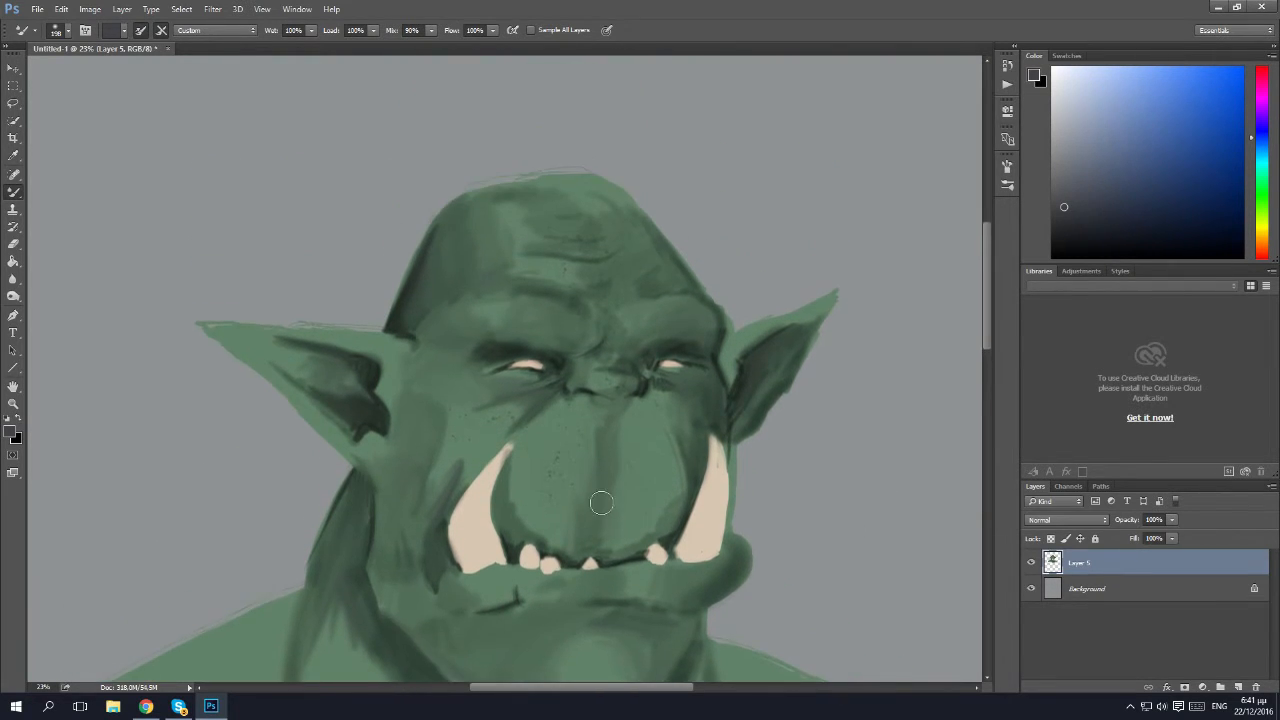
scroll(589, 458, "down", 1)
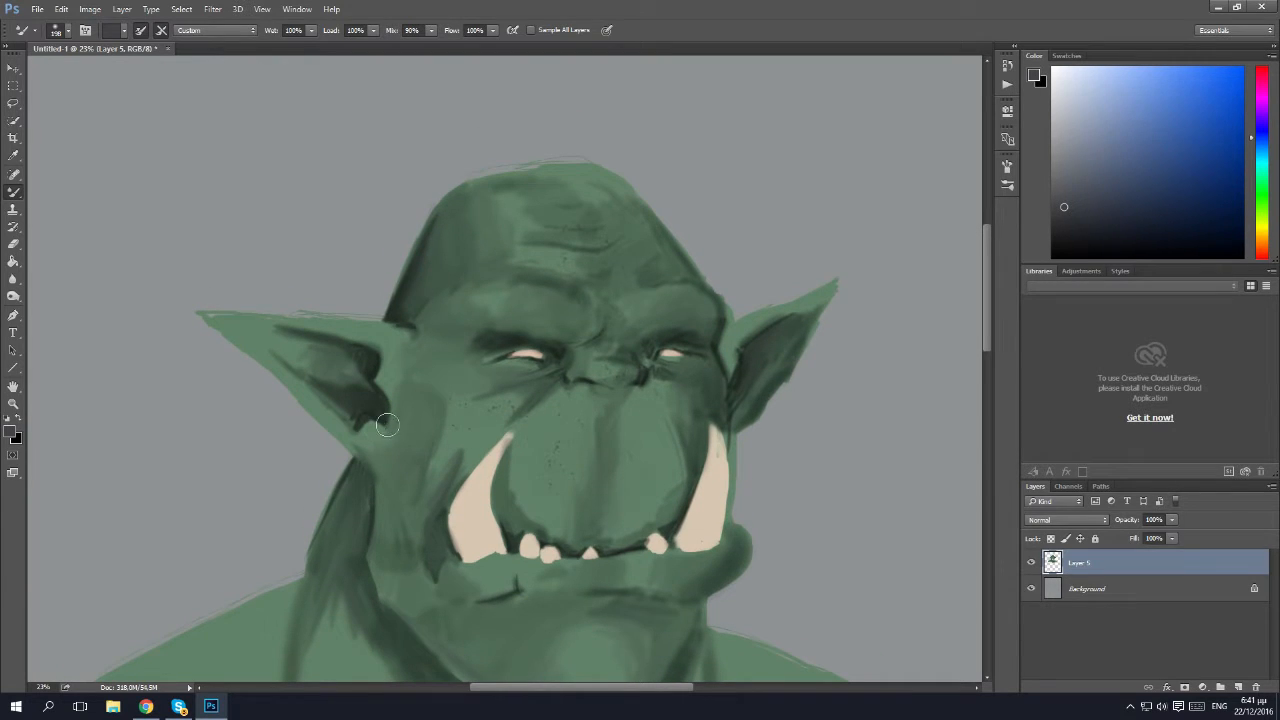
scroll(480, 363, "down", 1)
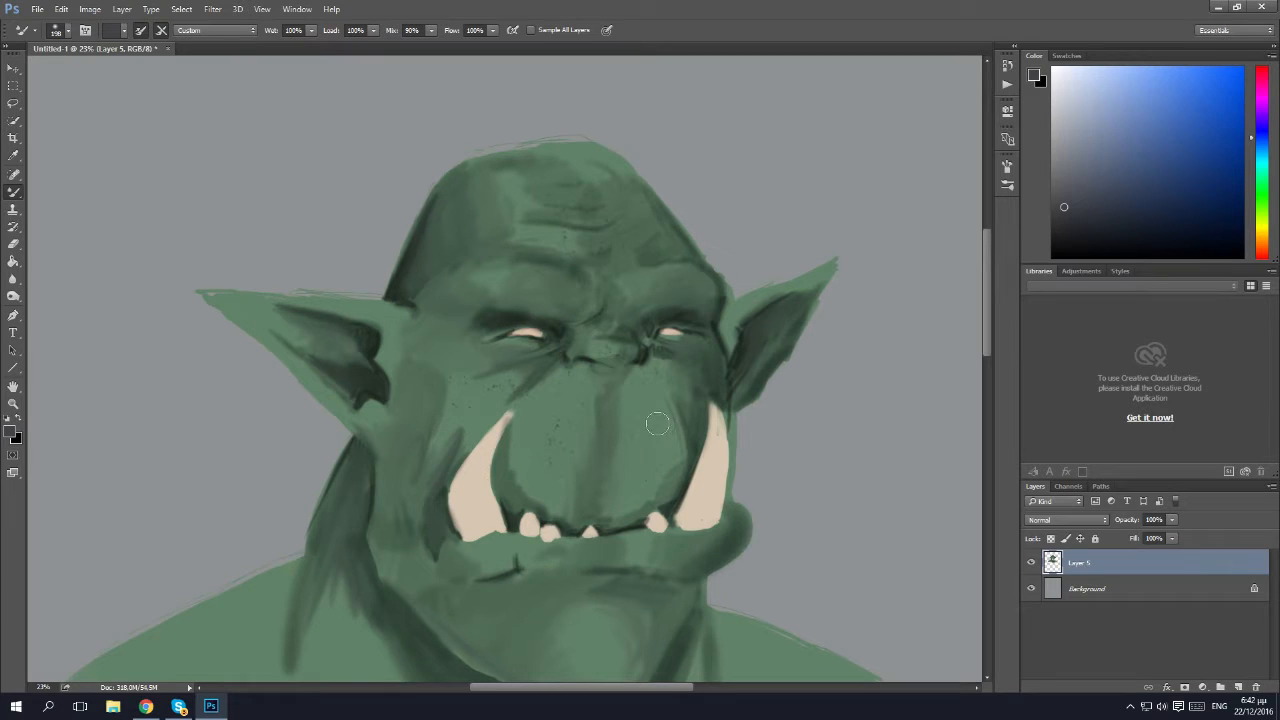
key("ctrl+shift+n")
key("Return")
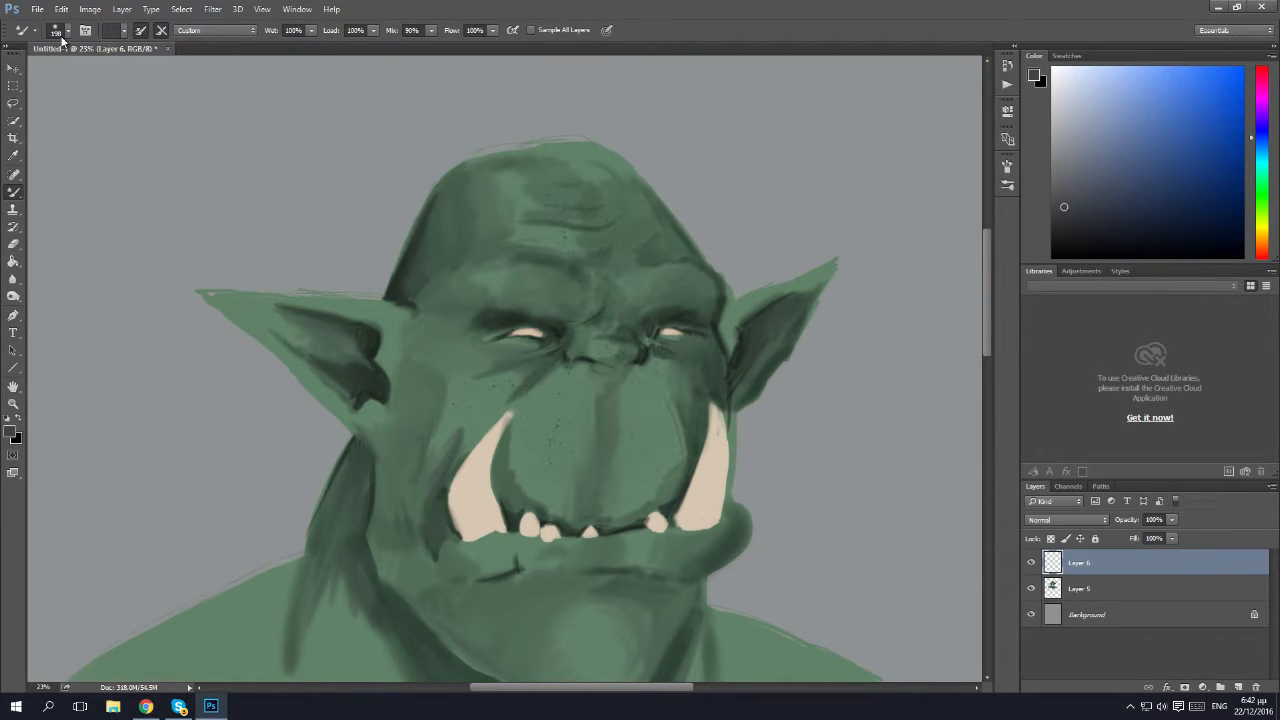
right_click(14, 193)
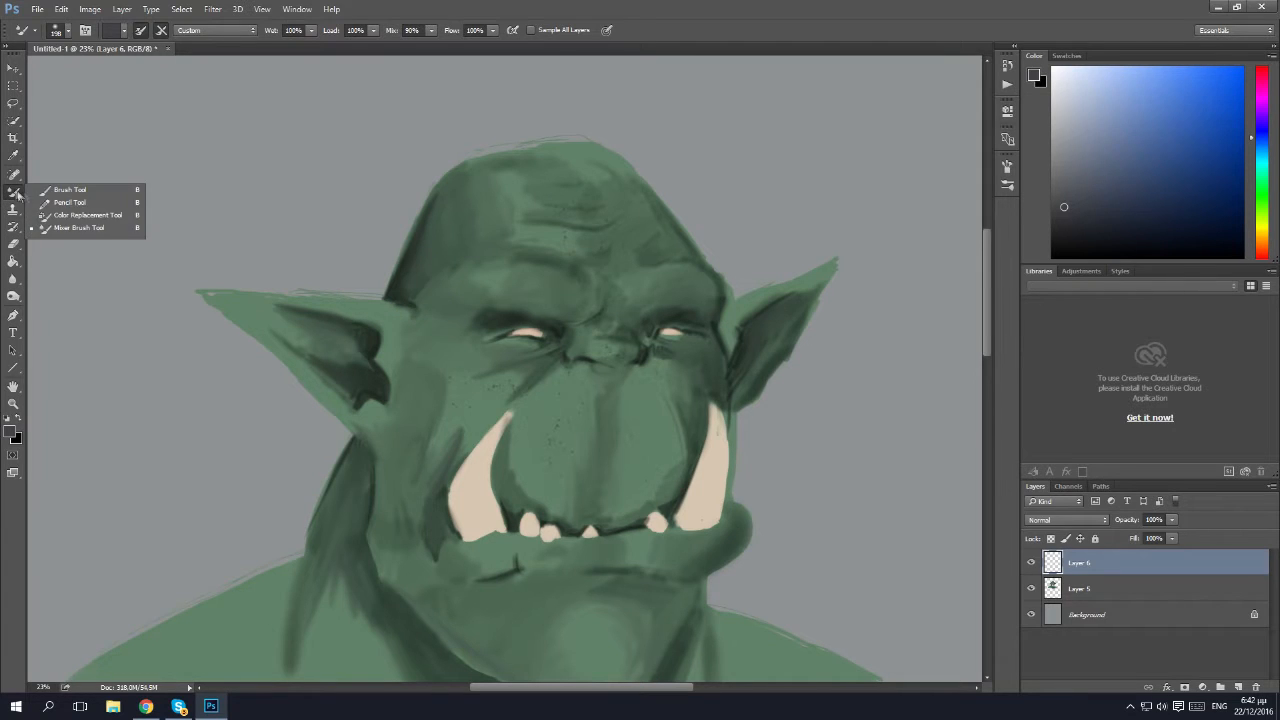
left_click(60, 191)
left_click(55, 30)
left_click(49, 160)
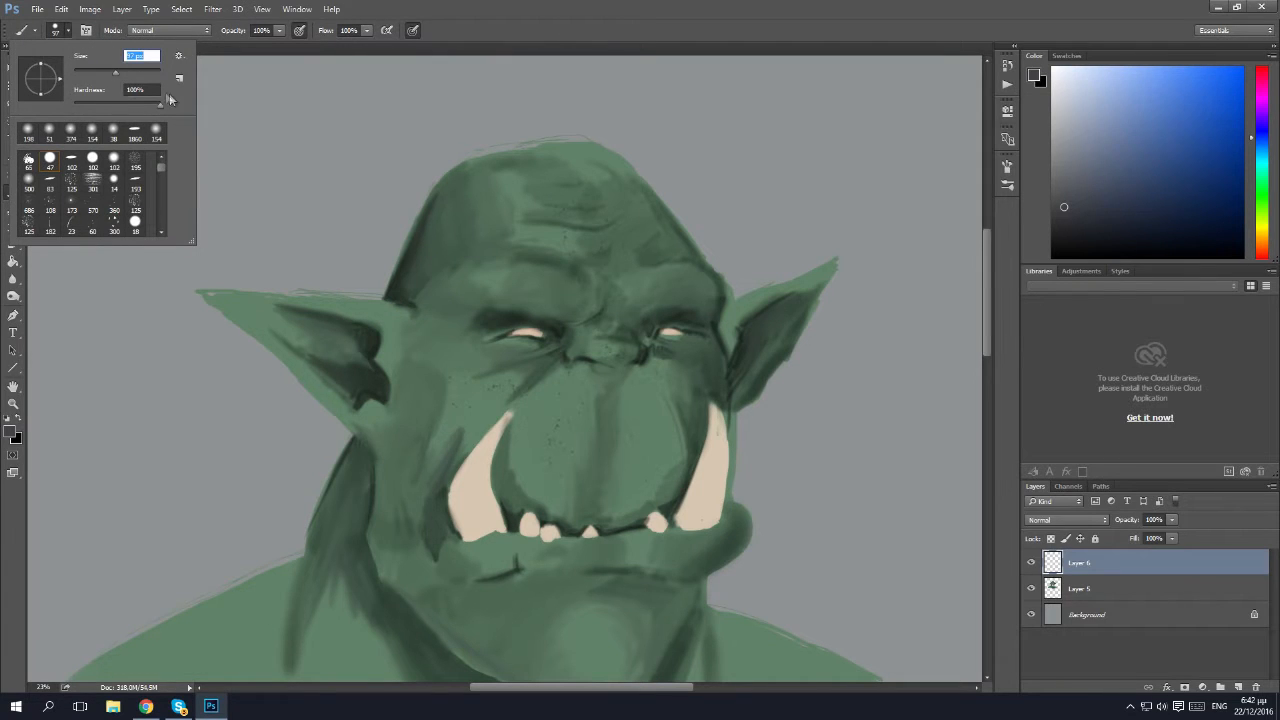
left_click(69, 37)
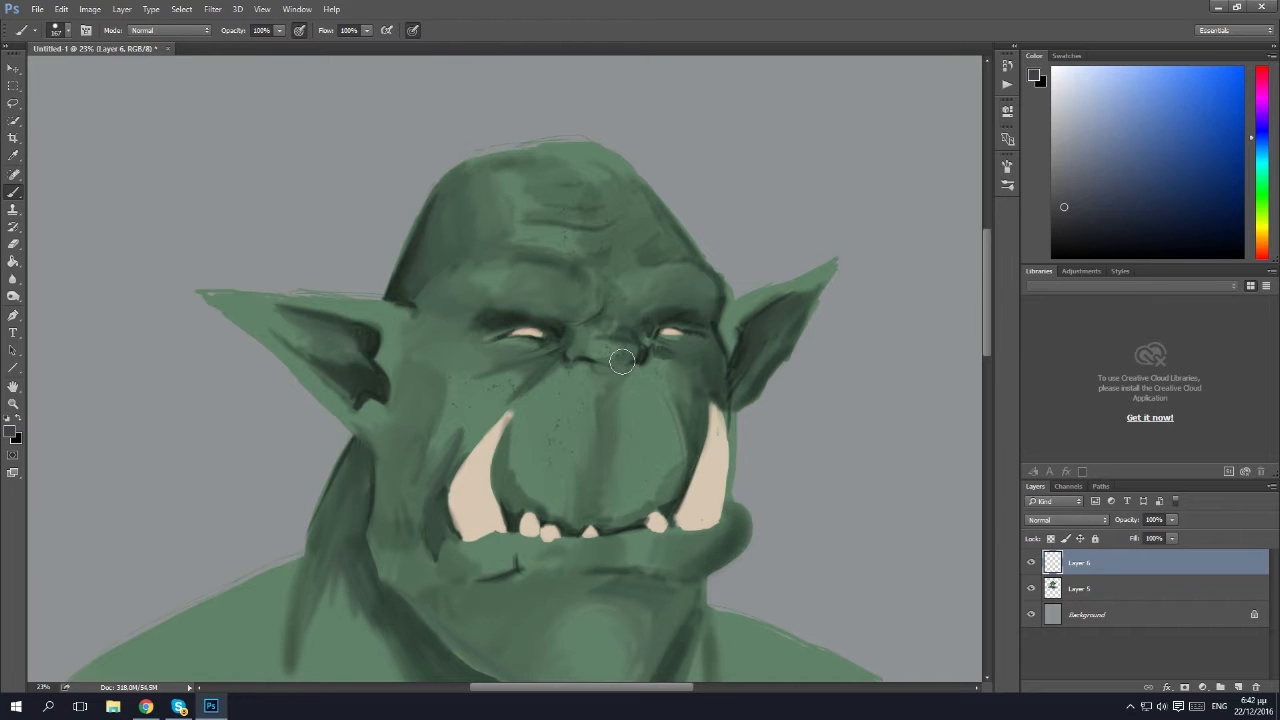
Sample the skin green, switch to a much darker shade of it, and dab a cluster of round spots over the near cheek.
key("i")
left_click(526, 428)
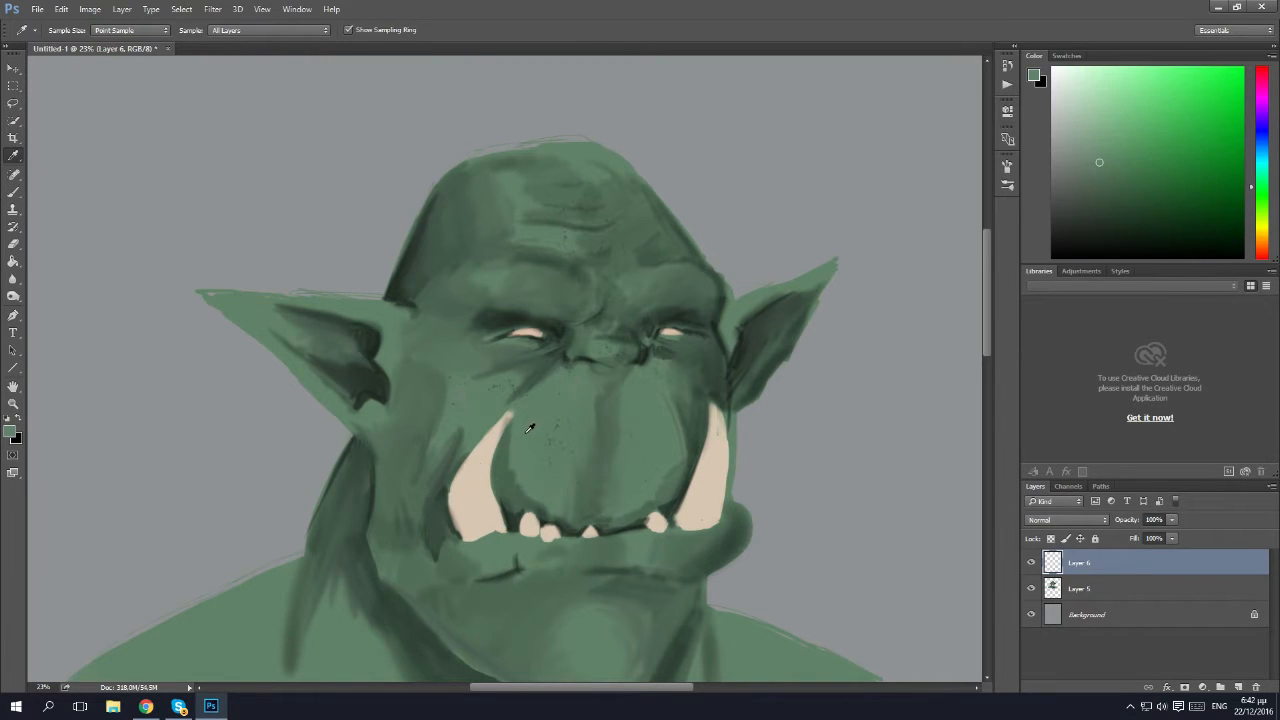
key("b")
left_click(1156, 214)
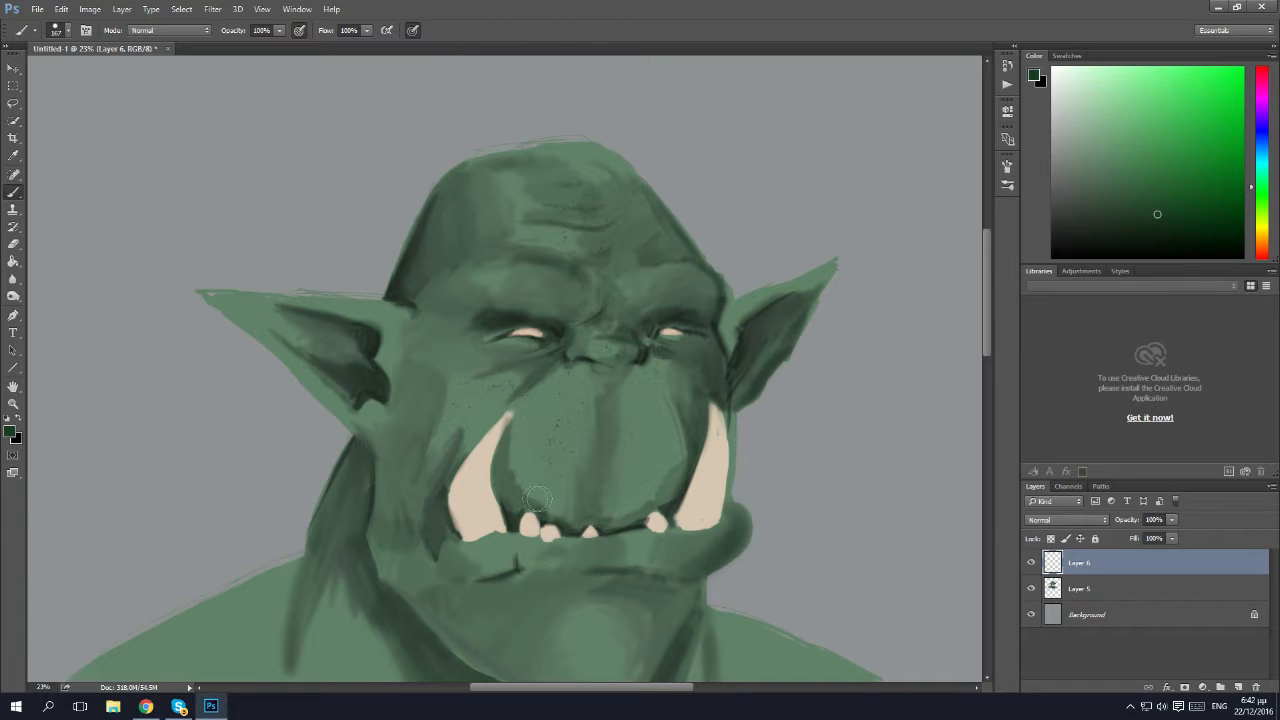
left_click(459, 387)
left_click(444, 369)
left_click(431, 387)
left_click(447, 388)
left_click(437, 409)
left_click(421, 413)
left_click(397, 425)
left_click(406, 417)
left_click(415, 408)
left_click(407, 384)
left_click(414, 367)
left_click(416, 354)
left_click(434, 355)
left_click(448, 346)
left_click(486, 365)
left_click(480, 399)
left_click(466, 376)
left_click(456, 368)
left_click(460, 378)
left_click(450, 425)
left_click(436, 441)
Dab a small cluster of dark green spots on the far cheek above the tusk.
left_click(711, 375)
left_click(702, 386)
left_click(690, 374)
left_click(700, 371)
left_click(716, 367)
left_click(705, 364)
left_click(681, 379)
left_click(700, 405)
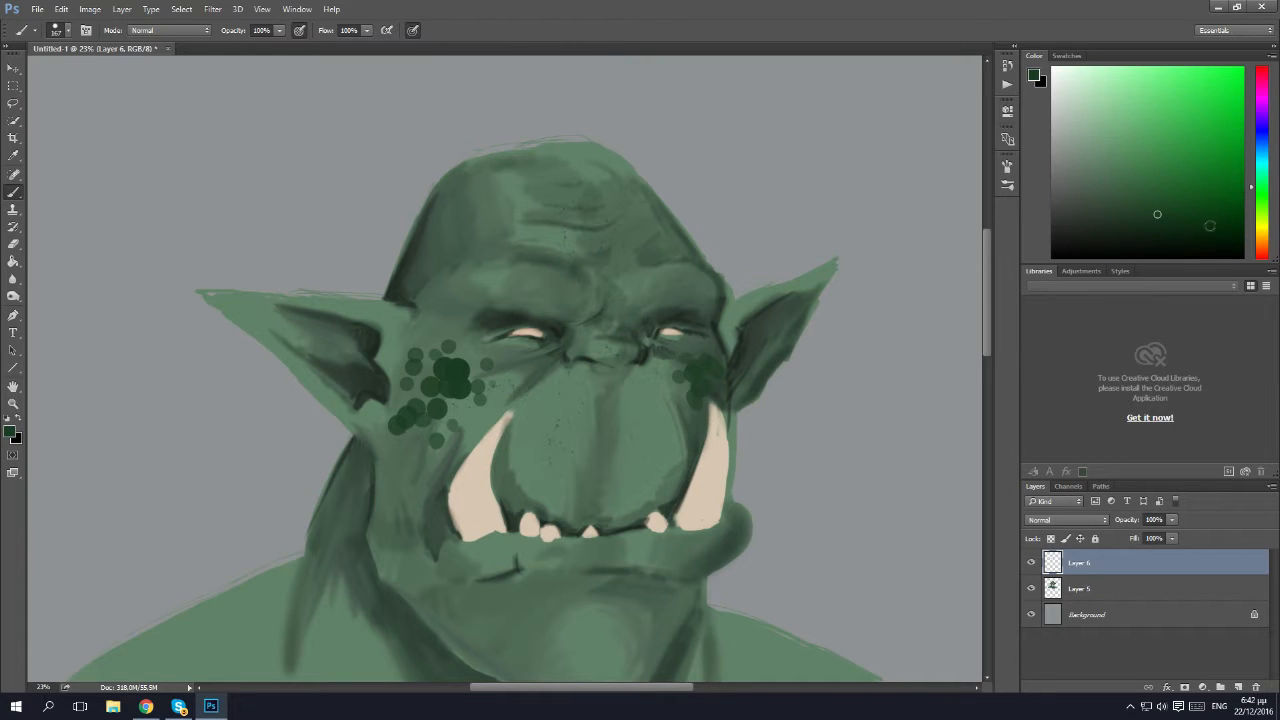
Add more spots in a still darker green around the near cheek cluster, reaching down towards the jaw.
left_click(430, 386)
left_click(432, 360)
left_click(407, 365)
left_click(404, 400)
left_click(415, 412)
left_click(493, 385)
left_click(507, 372)
left_click(457, 420)
left_click(397, 462)
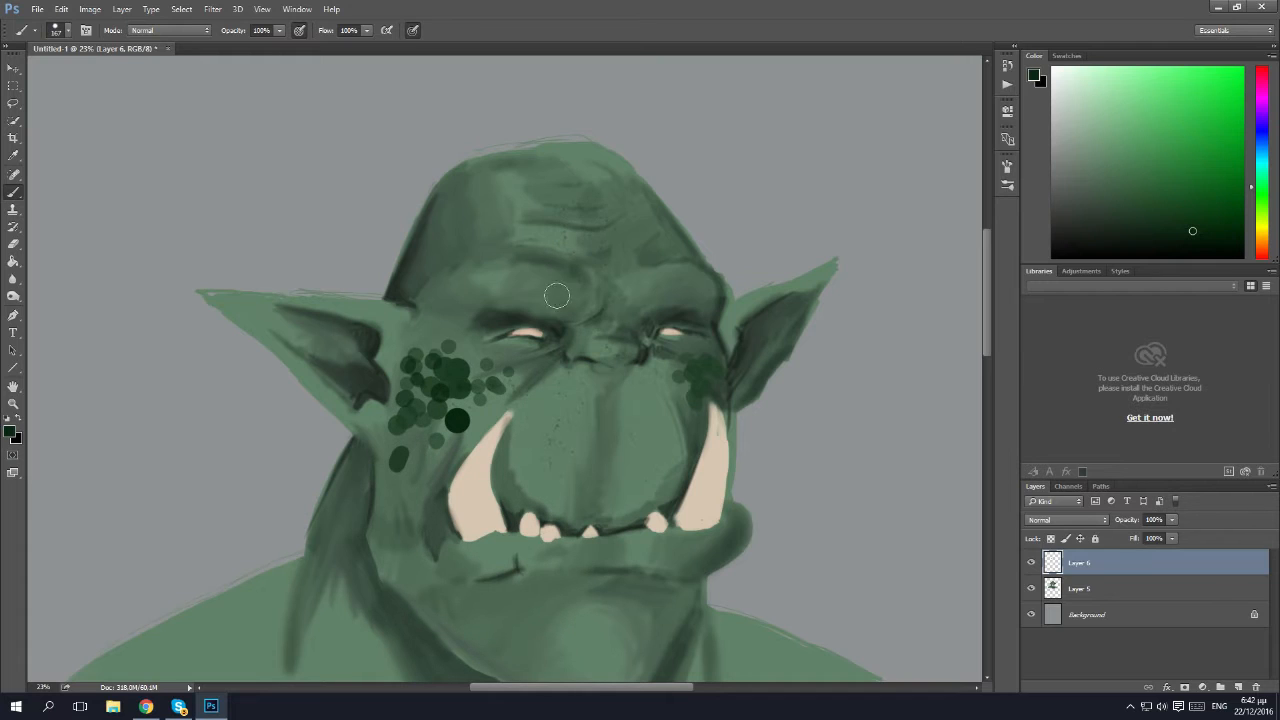
Dab rows of dark green spots along both brows.
left_click(568, 291)
left_click(541, 290)
left_click(517, 287)
left_click(556, 285)
left_click(530, 272)
left_click(663, 283)
left_click(687, 286)
left_click(676, 288)
left_click(651, 290)
Scatter dark green spots over the middle of the forehead and above the near brow.
left_click(636, 262)
left_click(637, 251)
left_click(621, 247)
left_click(618, 261)
left_click(613, 268)
left_click(592, 273)
left_click(569, 261)
left_click(606, 256)
left_click(586, 258)
left_click(574, 247)
left_click(592, 240)
left_click(607, 242)
left_click(618, 245)
left_click(610, 228)
left_click(595, 225)
left_click(579, 215)
left_click(594, 208)
left_click(574, 207)
left_click(570, 232)
left_click(540, 237)
left_click(534, 249)
left_click(519, 248)
left_click(525, 245)
Place a row of dark green spots along the upper edge of the near ear, with a large one where it joins the head.
left_click(351, 327)
left_click(368, 318)
left_click(352, 310)
left_click(310, 306)
left_click(334, 307)
left_click(368, 305)
left_click(381, 312)
left_click(387, 318)
Dab small dark green spots along the upper edge of the far ear.
left_click(740, 301)
left_click(764, 295)
left_click(788, 284)
left_click(751, 298)
left_click(757, 297)
left_click(736, 310)
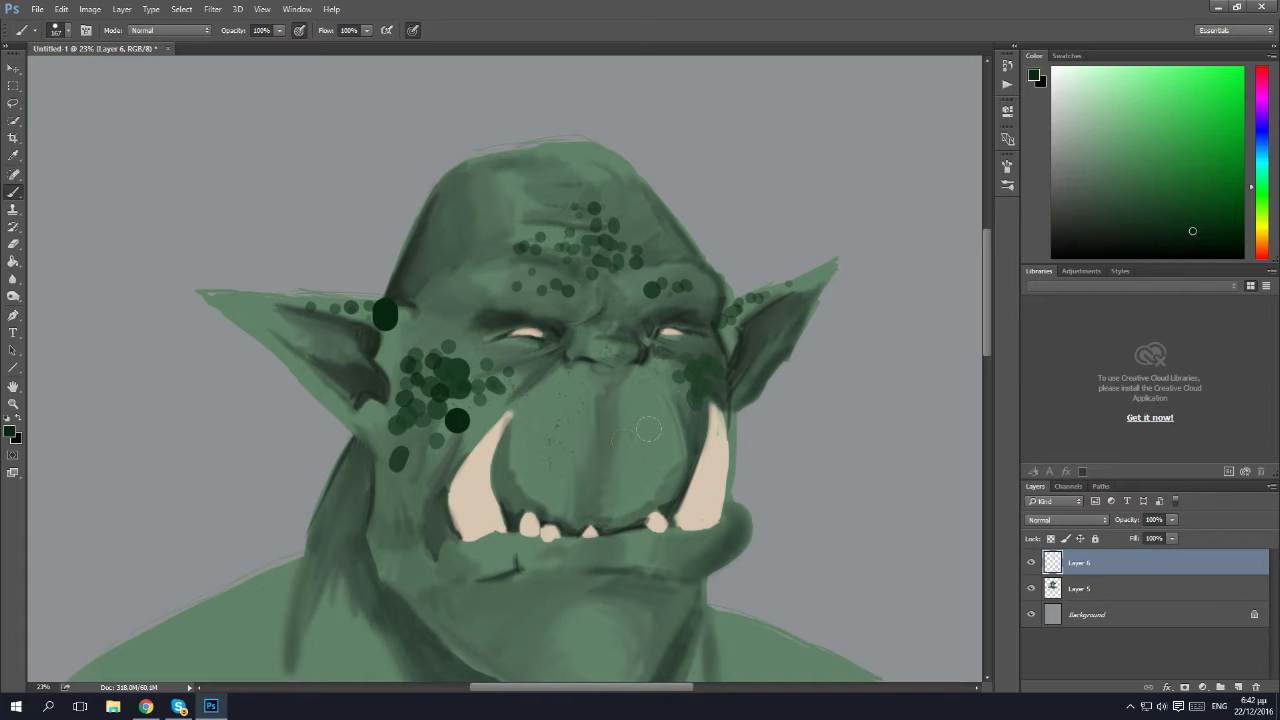
Scatter small dark green spots over the upper lip area below the nose.
left_click(575, 387)
left_click(589, 378)
left_click(635, 382)
left_click(642, 397)
left_click(633, 405)
left_click(627, 411)
left_click(604, 438)
left_click(573, 431)
left_click(562, 418)
left_click(583, 411)
left_click(603, 421)
Scatter dark green spots over the chin and along the near side of the jaw.
scroll(561, 551, "down", 2)
left_click(600, 608)
left_click(612, 606)
left_click(620, 628)
left_click(598, 632)
left_click(545, 640)
left_click(570, 636)
left_click(577, 616)
left_click(574, 615)
left_click(529, 623)
left_click(574, 598)
left_click(544, 608)
left_click(528, 599)
left_click(499, 593)
left_click(466, 600)
left_click(431, 576)
Enlarge the brush to 467 px, choose a lighter, less saturated green, and dab large soft-toned spots over the chin and jaw.
left_click(66, 35)
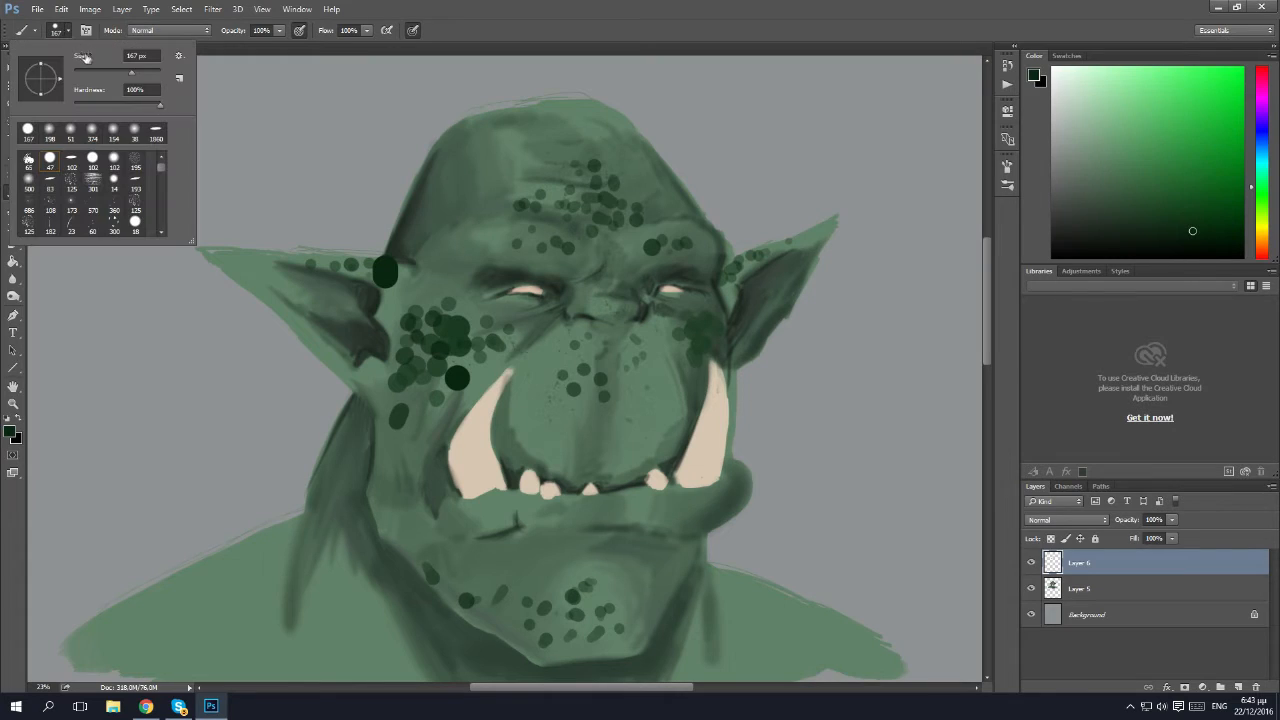
left_click_drag(148, 76, 152, 75)
left_click(626, 609)
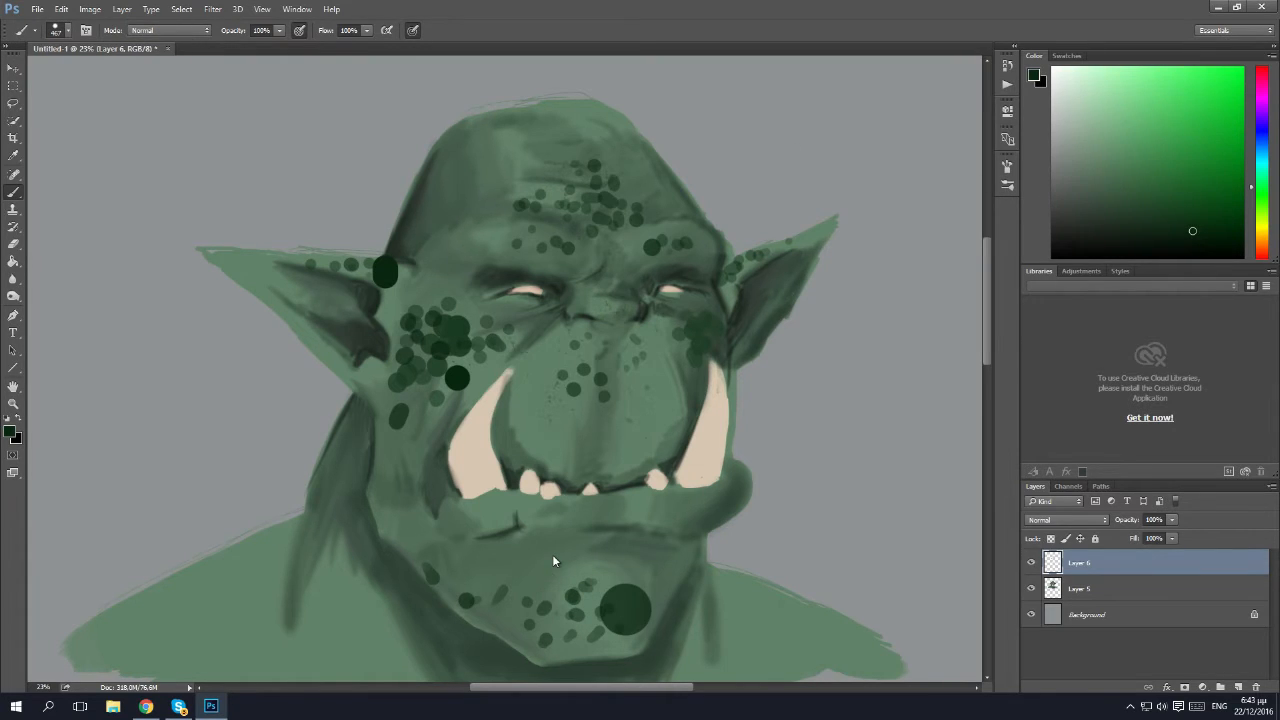
key("ctrl+z")
left_click(1127, 205)
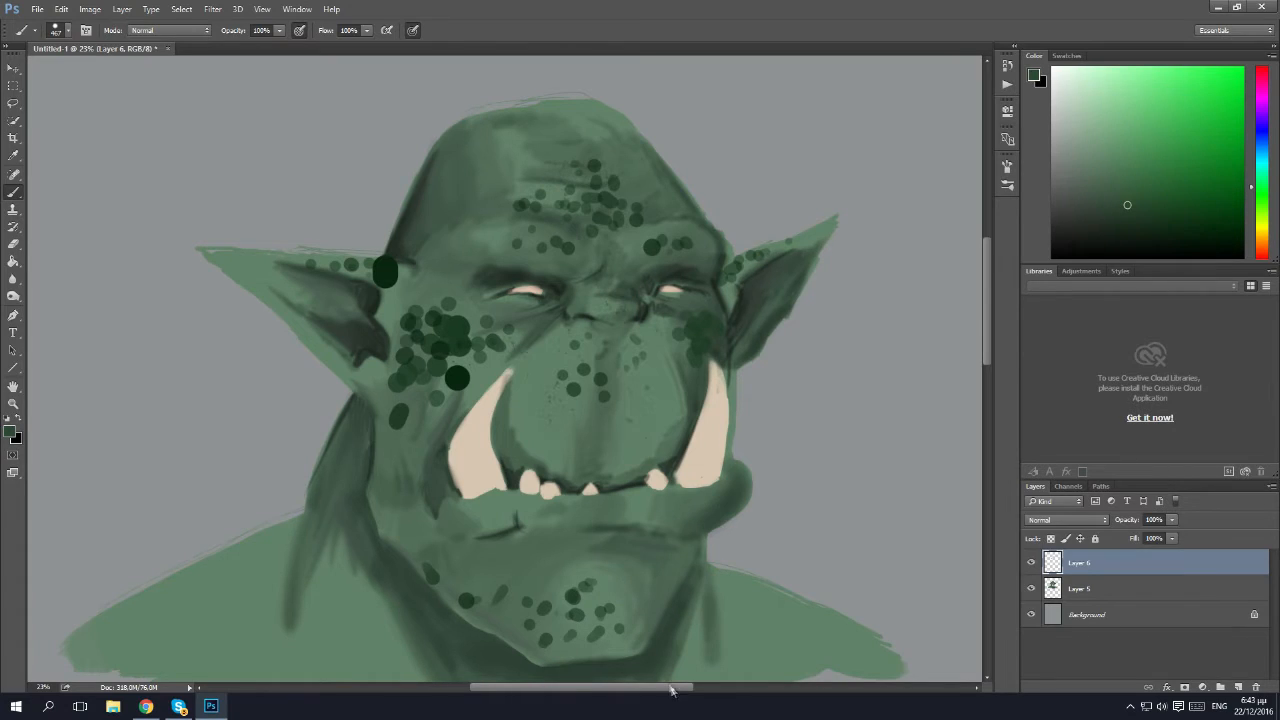
left_click(621, 607)
left_click(552, 588)
left_click(596, 599)
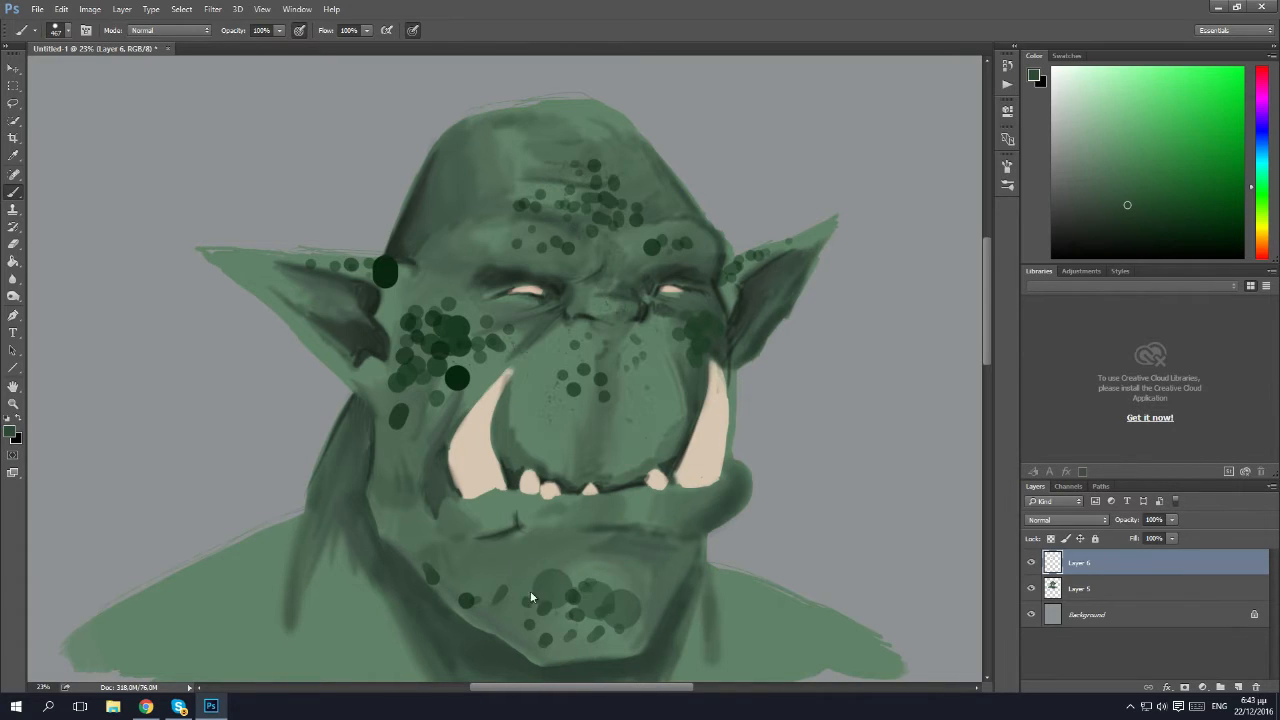
left_click(565, 622)
left_click(515, 611)
left_click(481, 588)
Add large muted green spots to the near cheek cluster and the far side of the forehead.
left_click(407, 385)
left_click(426, 295)
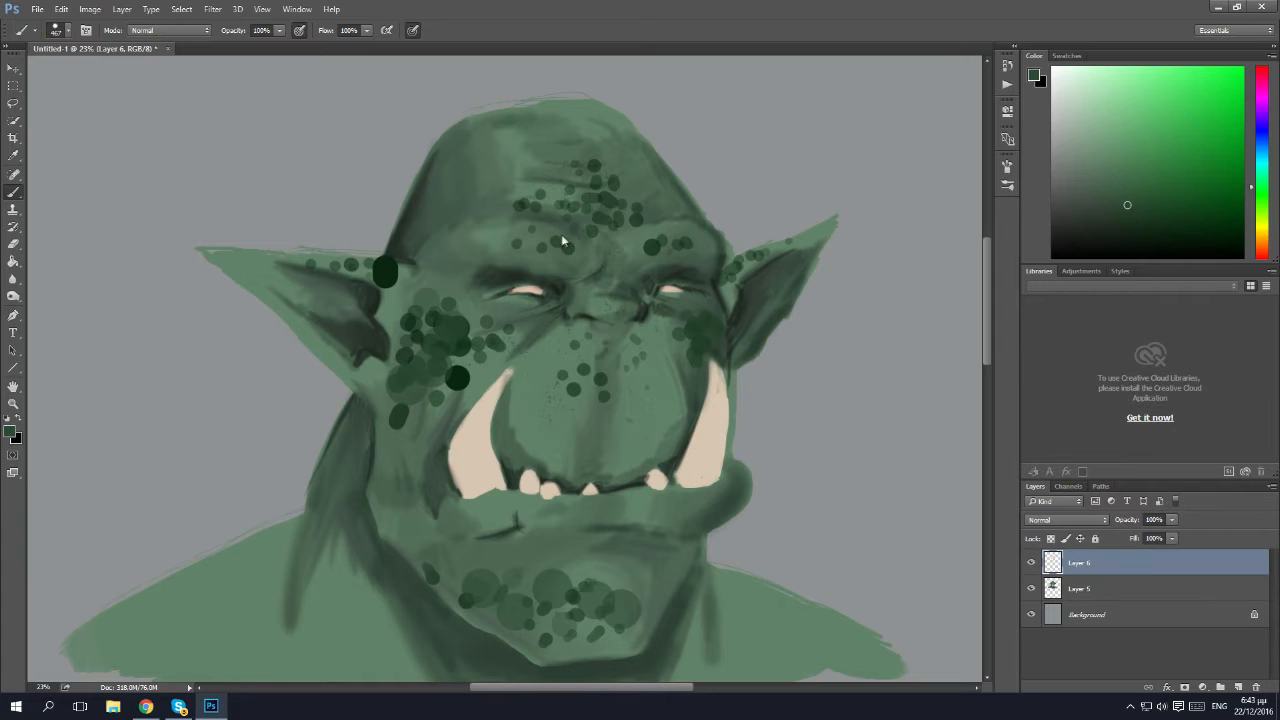
left_click(638, 192)
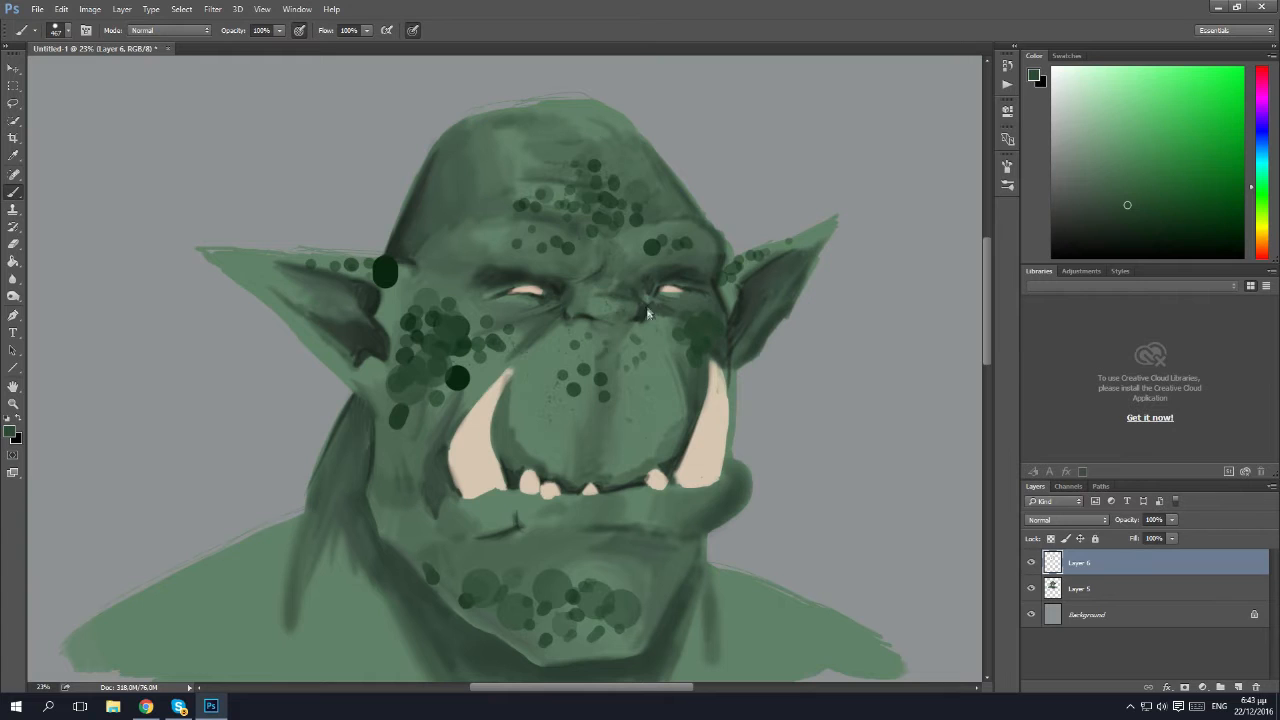
Add large muted green spots to the far cheek and across the upper lip area below the nose.
left_click(675, 364)
left_click(610, 356)
left_click(577, 360)
left_click(622, 340)
left_click(624, 330)
scroll(490, 338, "down", 1)
scroll(478, 338, "down", 1)
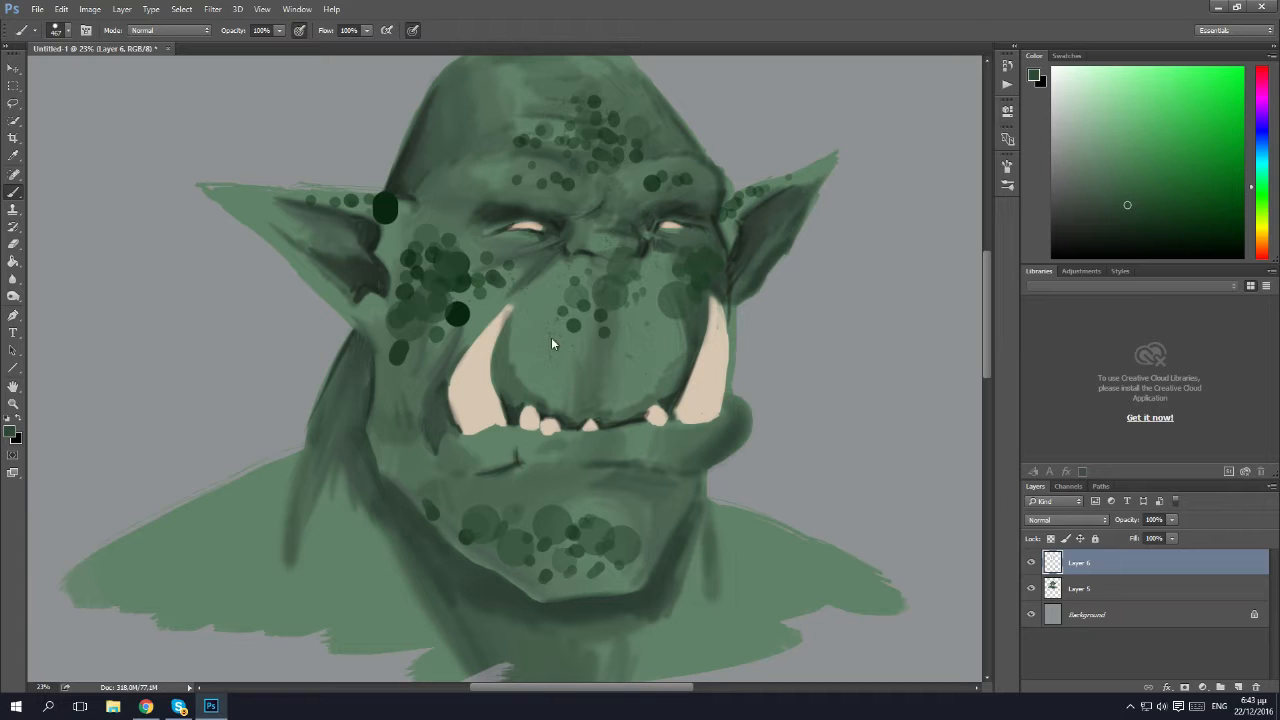
Soften the dark spots on the cheeks, forehead and ears with a soft 390 px Eraser.
left_click(1172, 522)
key("Return")
key("e")
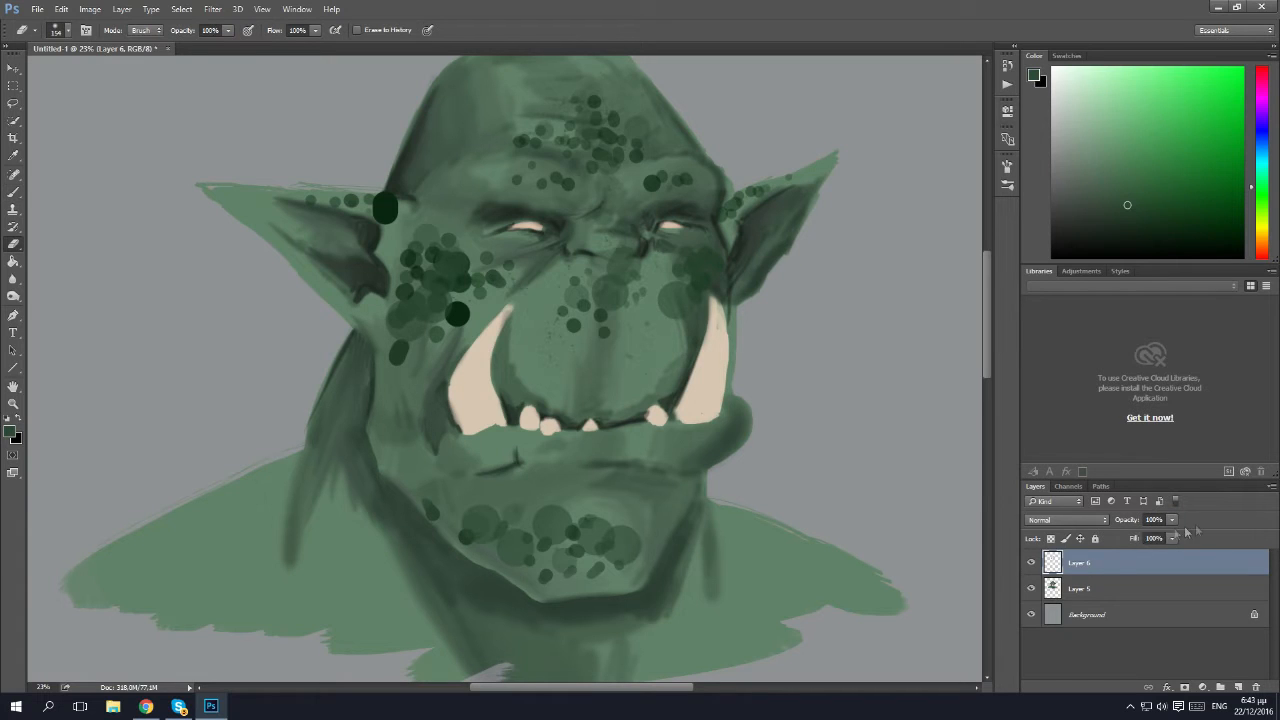
left_click(62, 31)
left_click(551, 535)
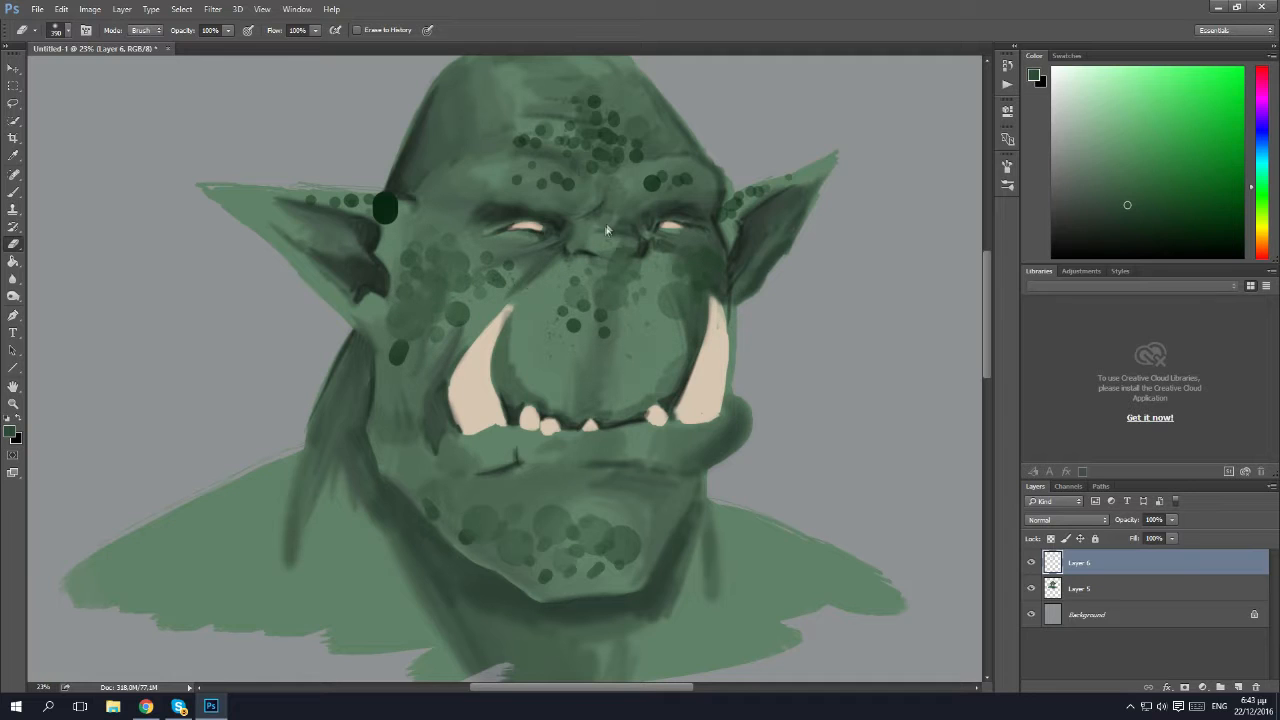
mouse_move(576, 118)
left_mouse_down()
mouse_move(566, 106)
mouse_move(524, 139)
left_mouse_up()
left_click_drag(750, 180, 730, 210)
left_click_drag(342, 190, 388, 208)
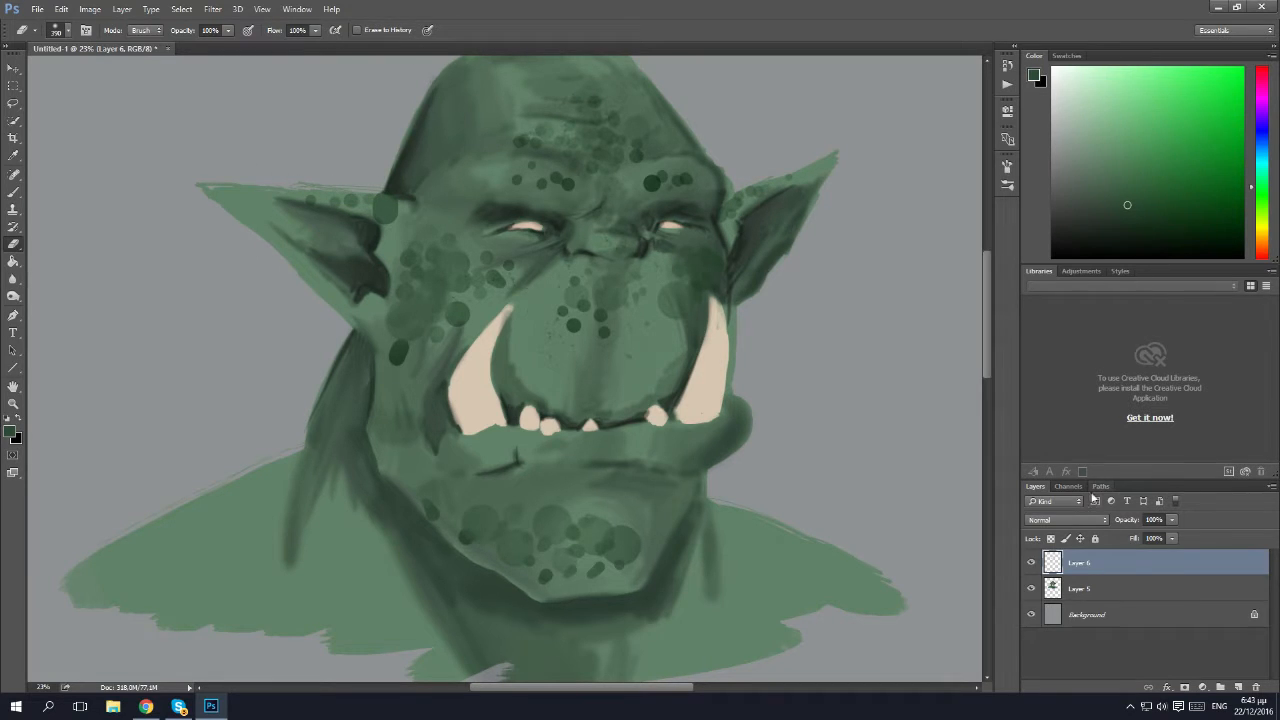
Lower the opacity of the skin-spot layer to 19%.
left_click(1171, 519)
left_click_drag(1172, 537, 1131, 537)
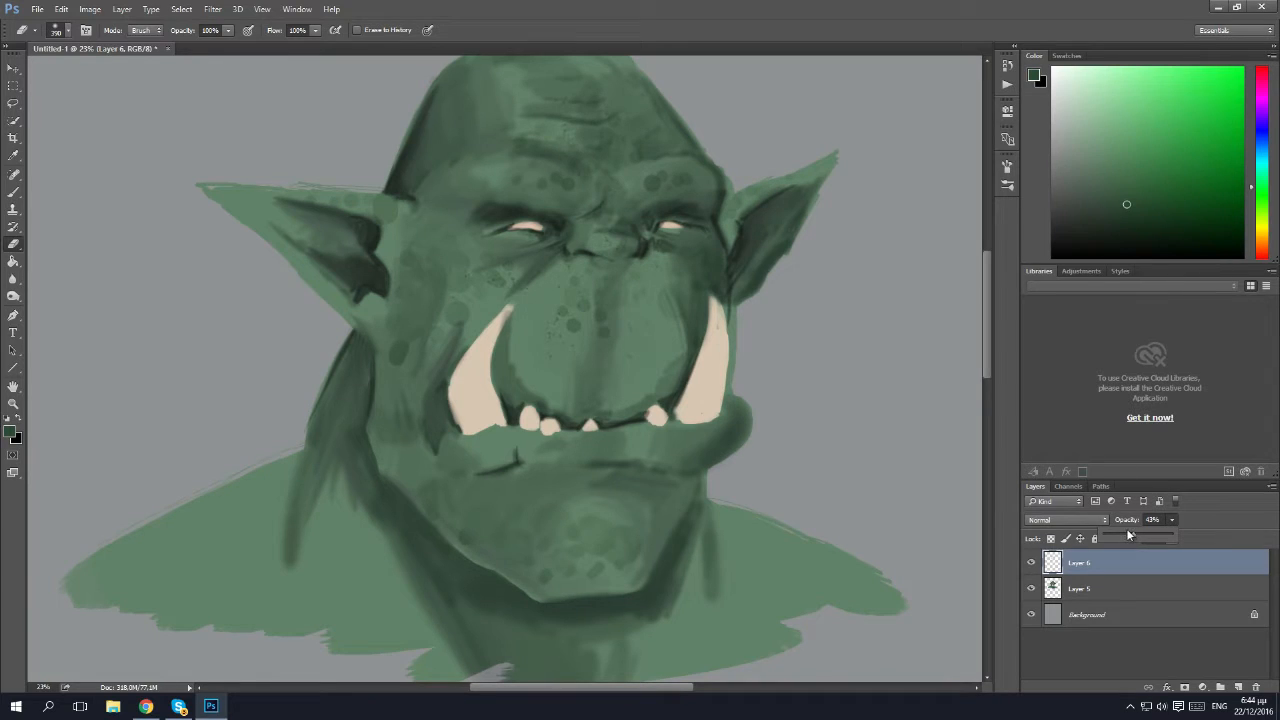
left_click(1111, 527)
left_click(1171, 520)
left_click(1148, 536)
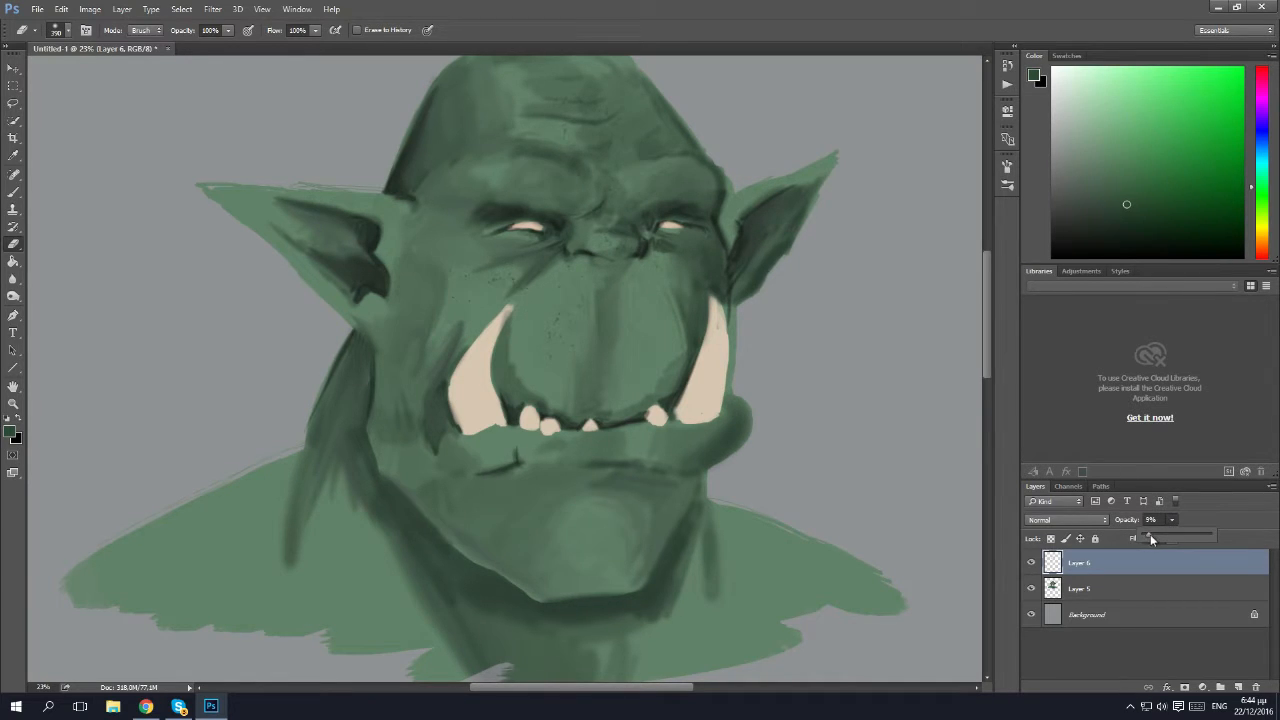
left_click_drag(1151, 538, 1155, 538)
left_click(1170, 520)
left_click(360, 214)
key("z")
mouse_move(569, 373)
left_mouse_down()
mouse_move(538, 362)
mouse_move(630, 380)
mouse_move(594, 428)
mouse_move(604, 407)
left_mouse_up()
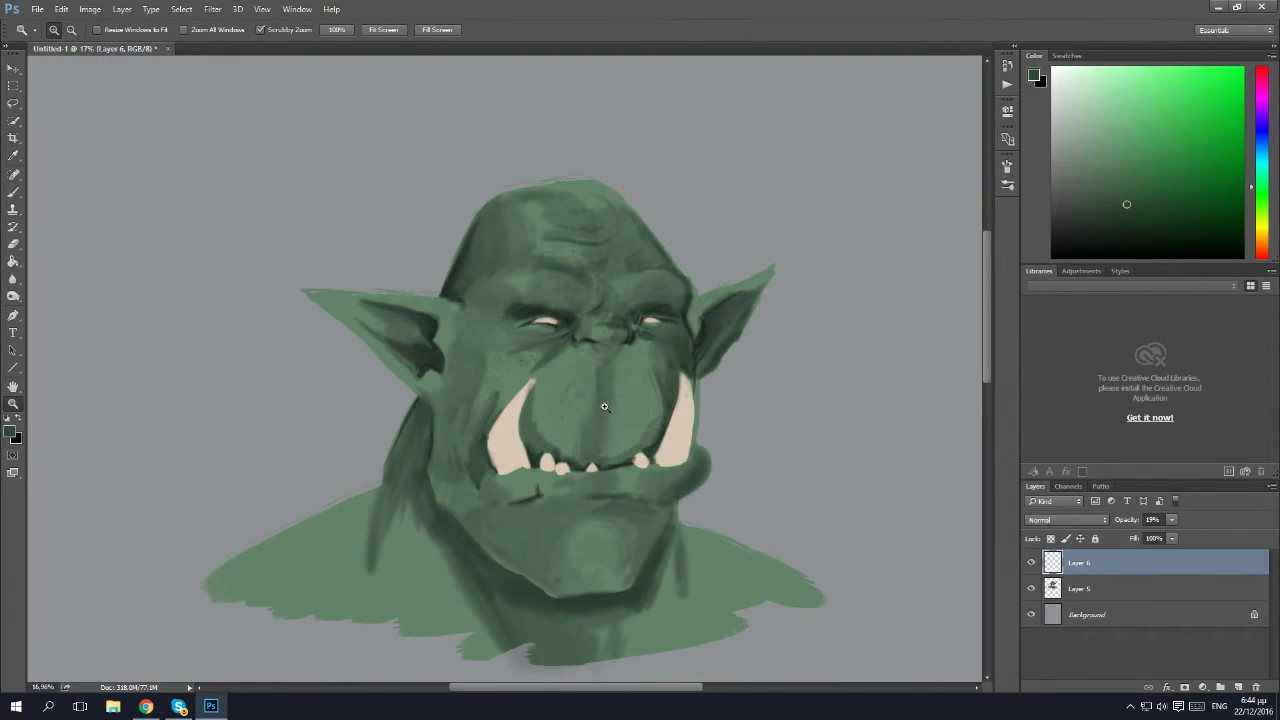
Add a new layer on top and merge the spot layer, Layer 6, down into Layer 5.
key("ctrl+shift+n")
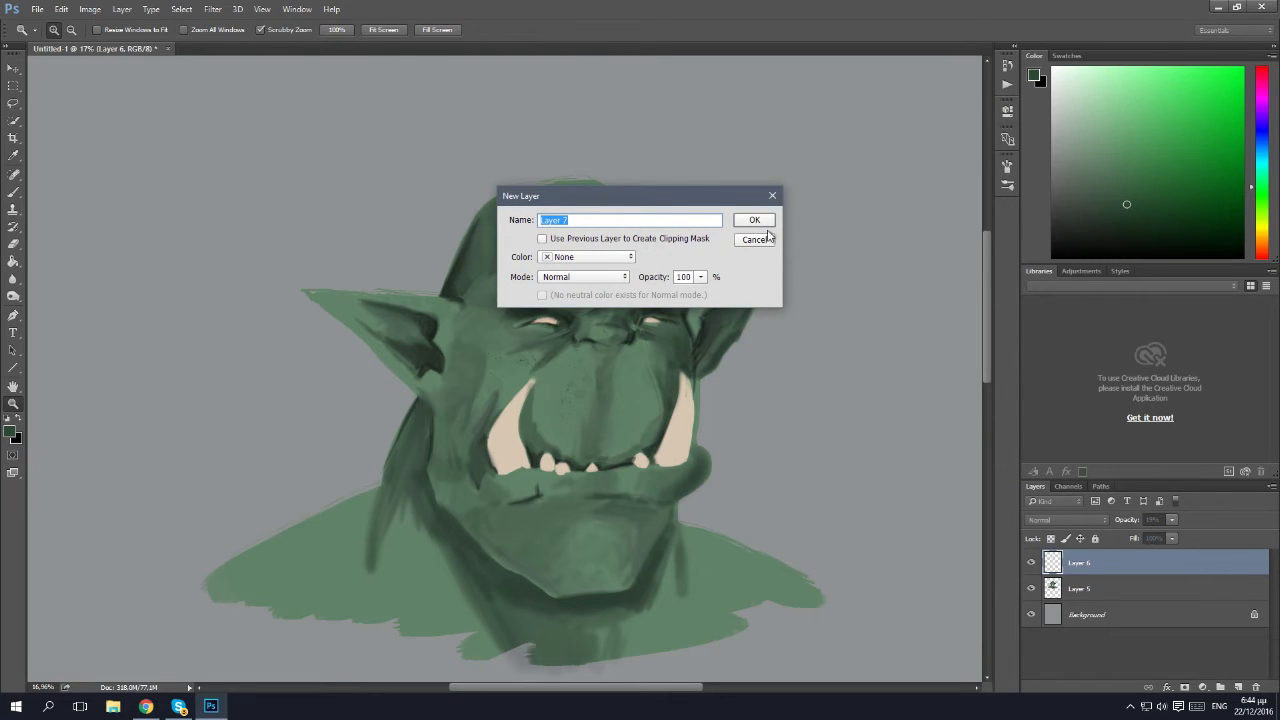
left_click(757, 221)
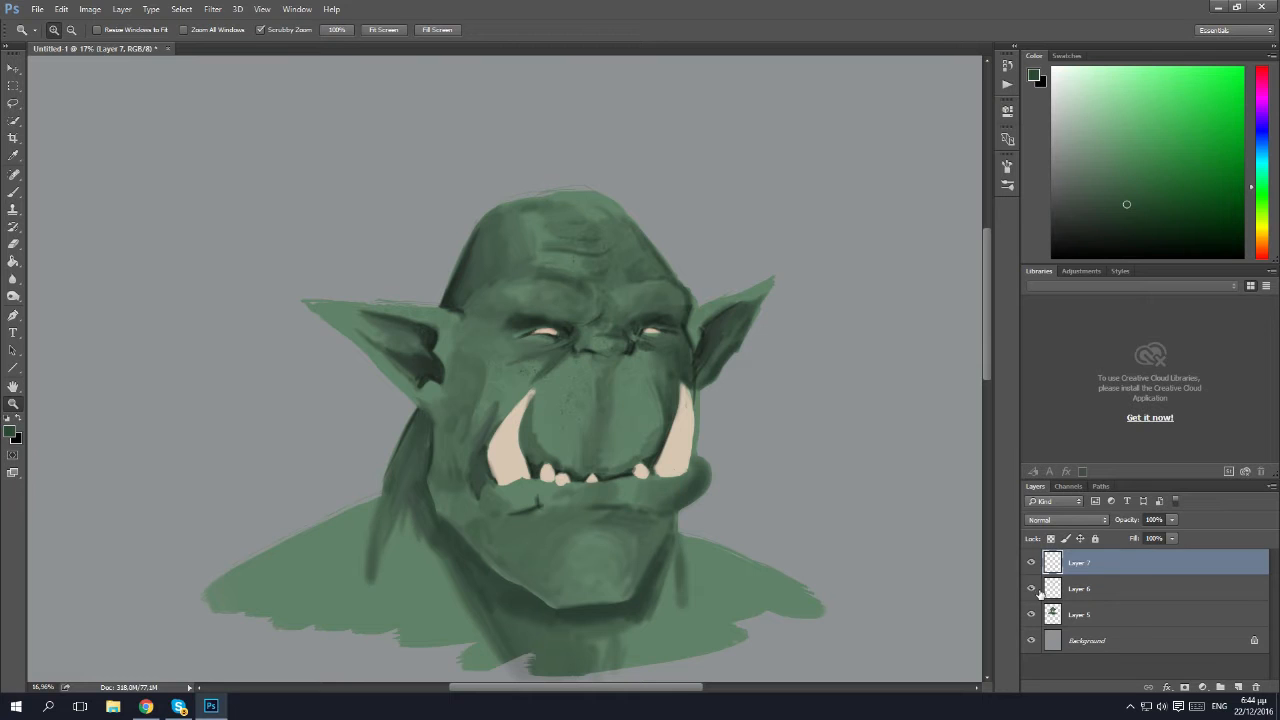
left_click(1032, 589)
left_click(1130, 598)
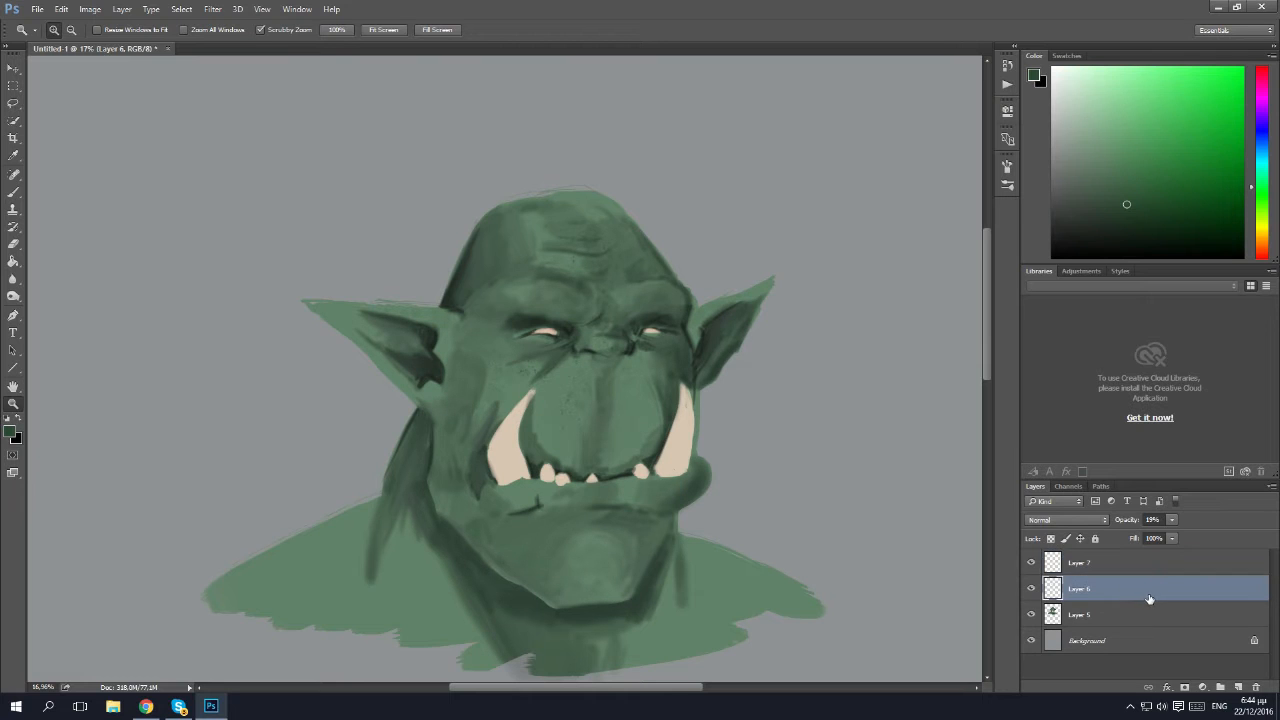
right_click(1147, 597)
left_click(1017, 486)
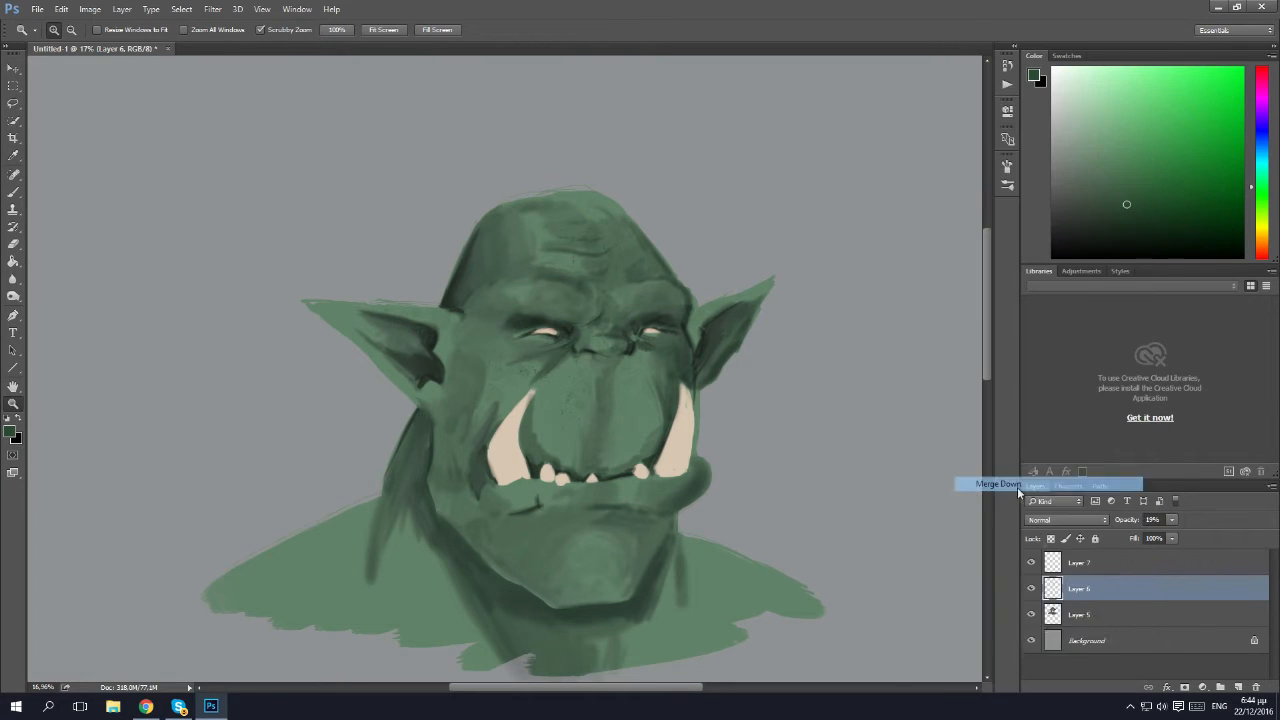
On Layer 7, paint the nose muted red with a soft 126 px brush.
left_click(1078, 565)
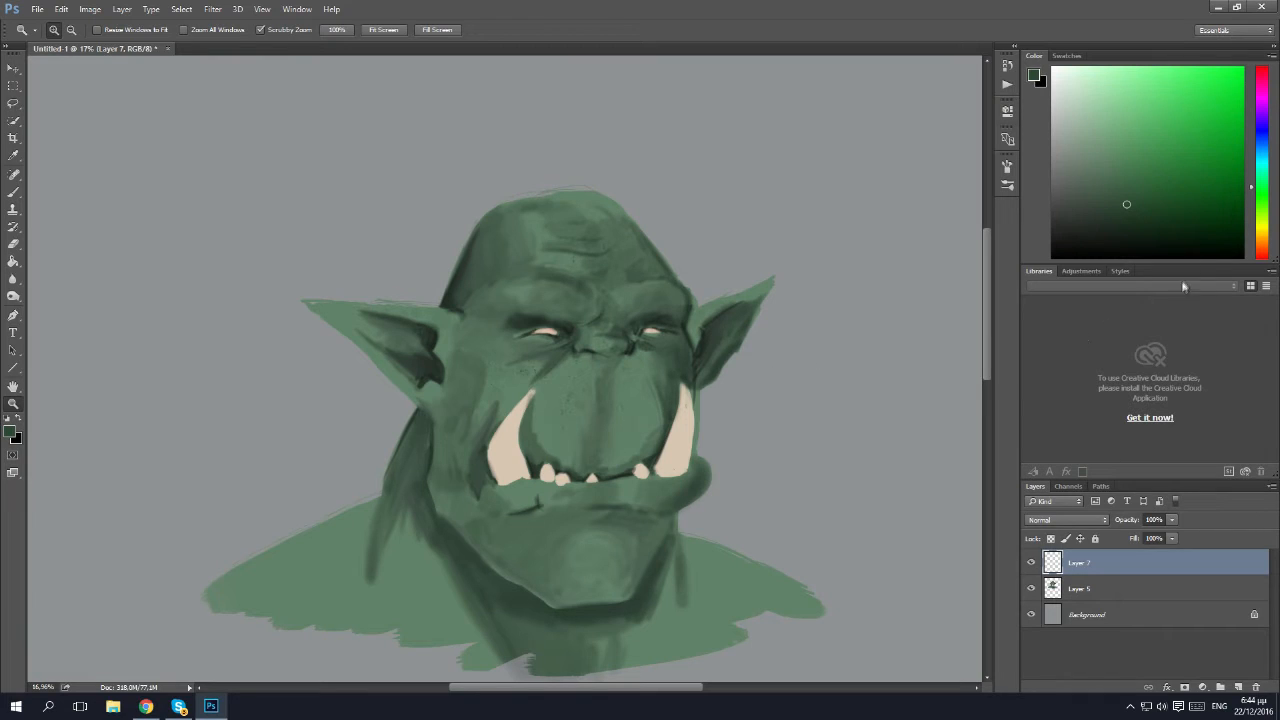
left_click_drag(1262, 253, 1267, 261)
left_click_drag(1194, 177, 1191, 157)
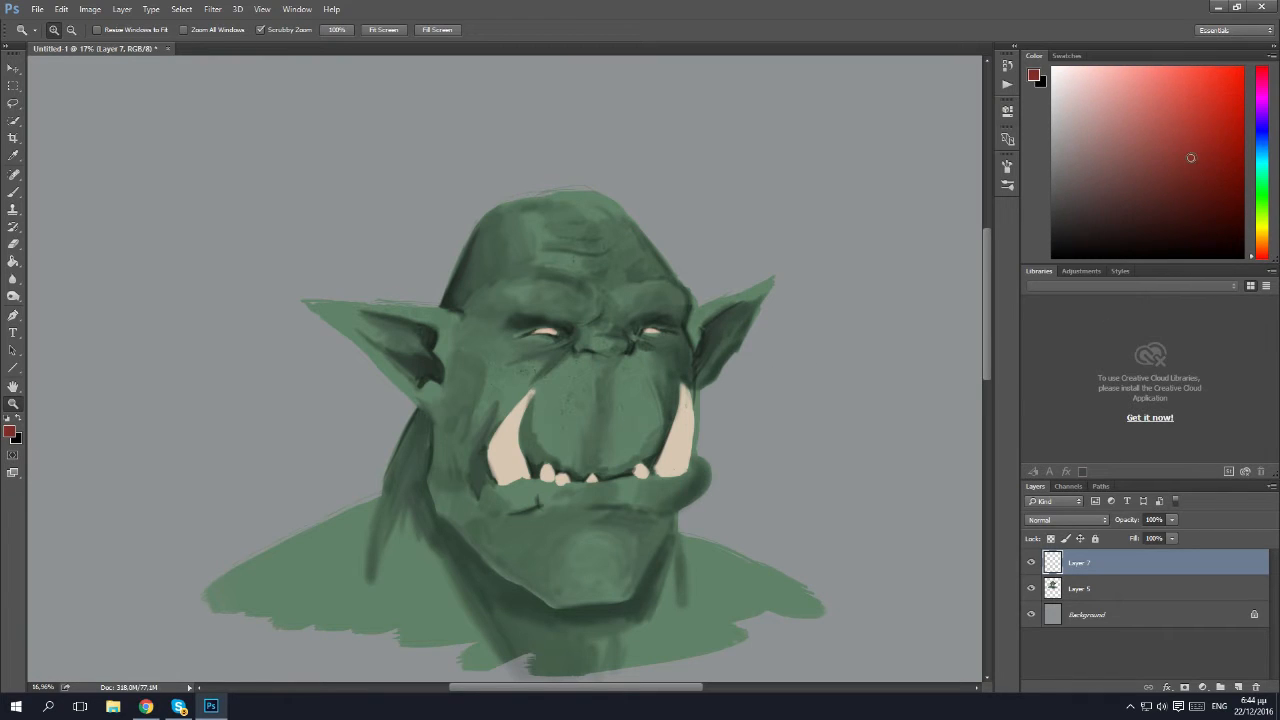
key("b")
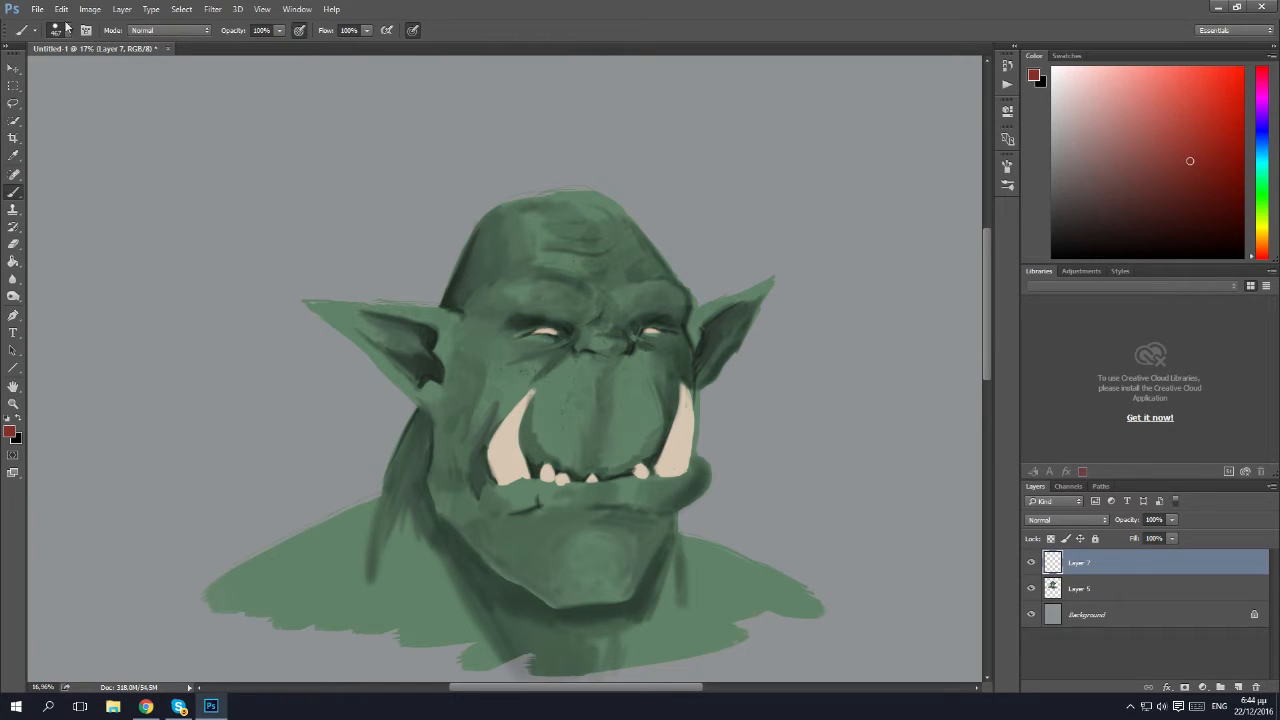
left_click(58, 30)
left_click(29, 180)
left_click_drag(155, 73, 122, 73)
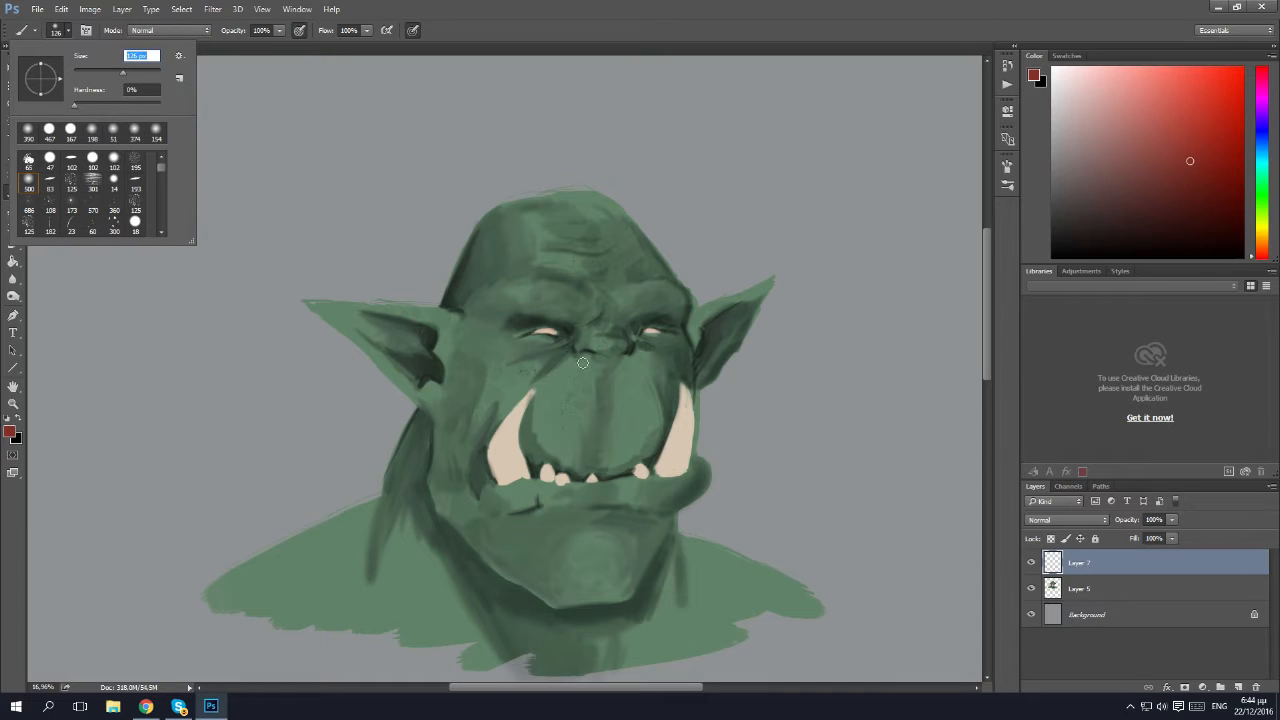
left_click(620, 347)
mouse_move(604, 347)
left_mouse_down()
mouse_move(588, 346)
mouse_move(608, 338)
left_mouse_up()
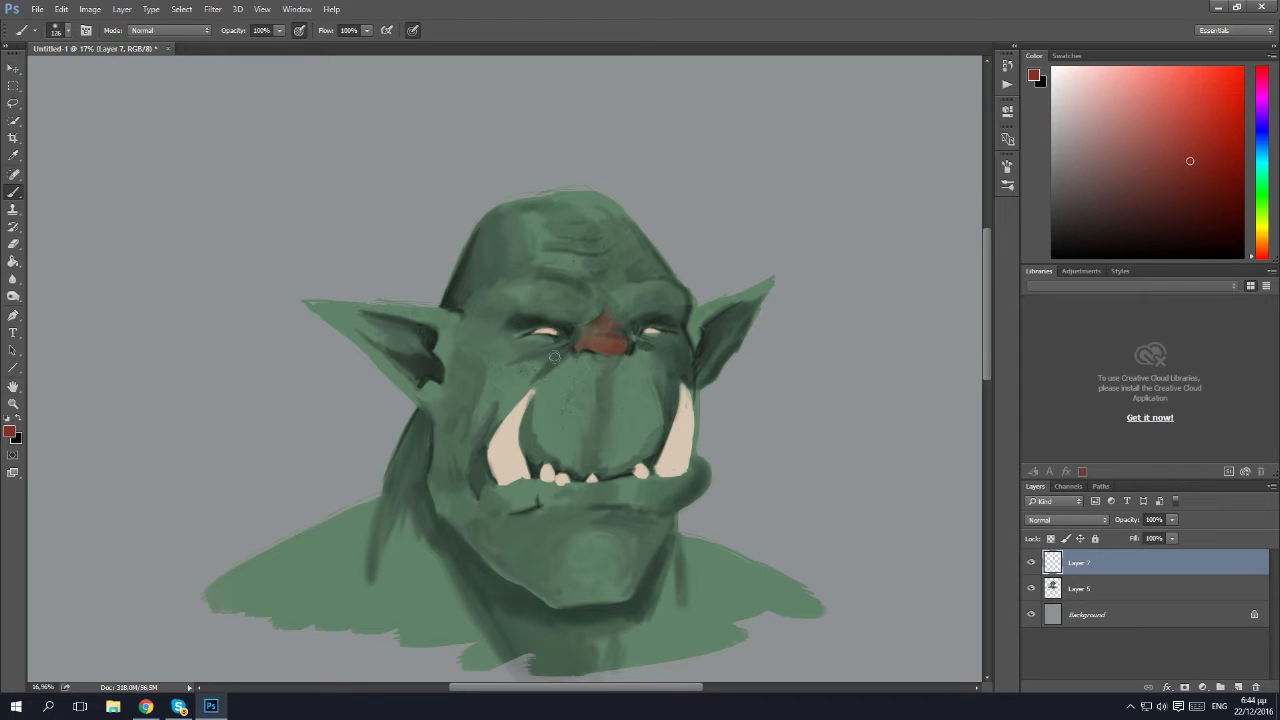
Tint the tips and outer edges of both ears with the same muted red.
mouse_move(760, 286)
left_mouse_down()
mouse_move(708, 308)
mouse_move(771, 281)
mouse_move(737, 311)
mouse_move(696, 316)
mouse_move(737, 307)
left_mouse_up()
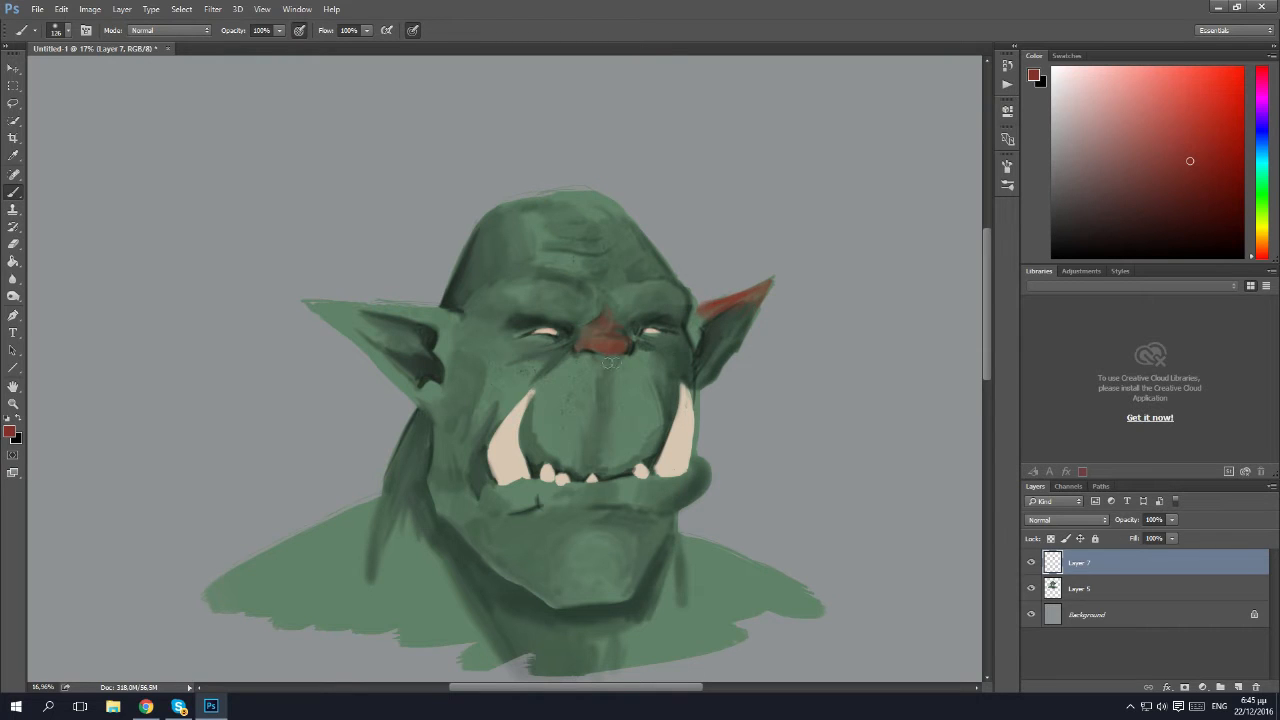
mouse_move(316, 307)
left_mouse_down()
mouse_move(355, 312)
mouse_move(330, 316)
mouse_move(405, 390)
left_mouse_up()
mouse_move(403, 310)
left_mouse_down()
mouse_move(478, 334)
mouse_move(527, 329)
mouse_move(364, 331)
mouse_move(337, 314)
mouse_move(398, 338)
left_mouse_up()
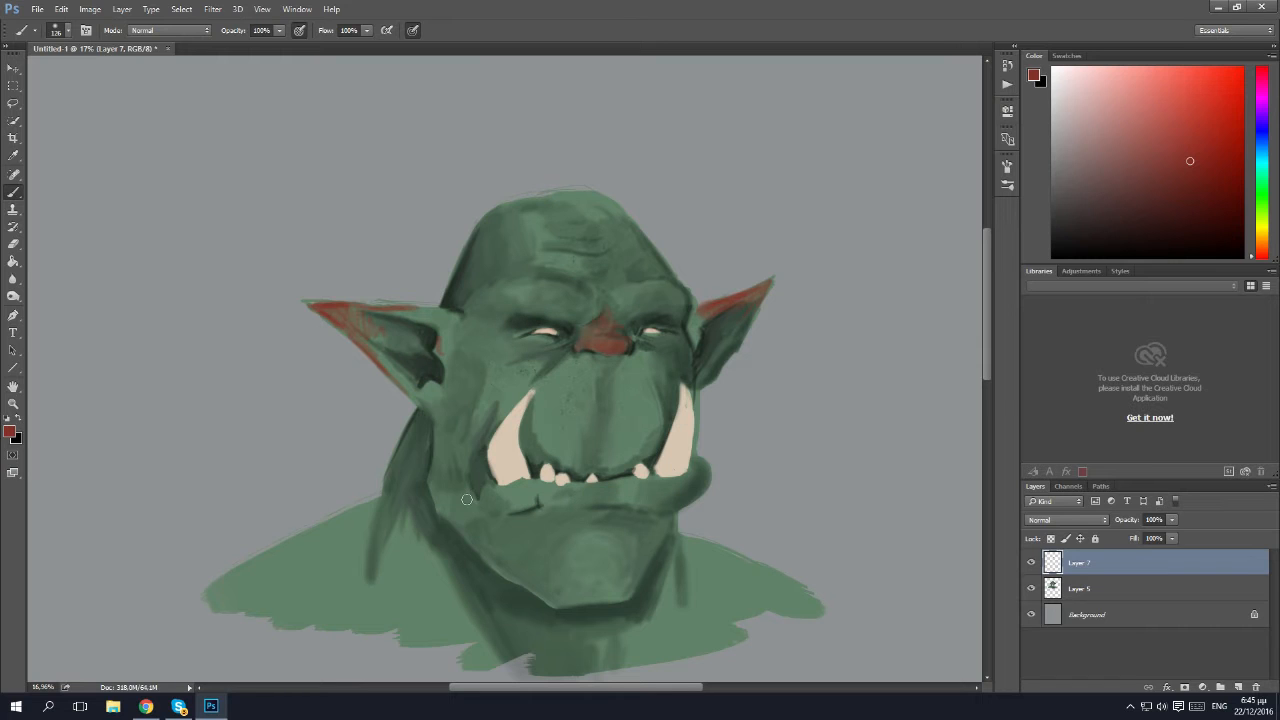
Enlarge the brush to 297 px and paint a muted red patch over the chin.
left_click(60, 31)
left_click(149, 72)
mouse_move(611, 582)
left_mouse_down()
mouse_move(572, 590)
mouse_move(599, 571)
mouse_move(578, 566)
mouse_move(544, 583)
mouse_move(540, 562)
mouse_move(579, 524)
left_mouse_up()
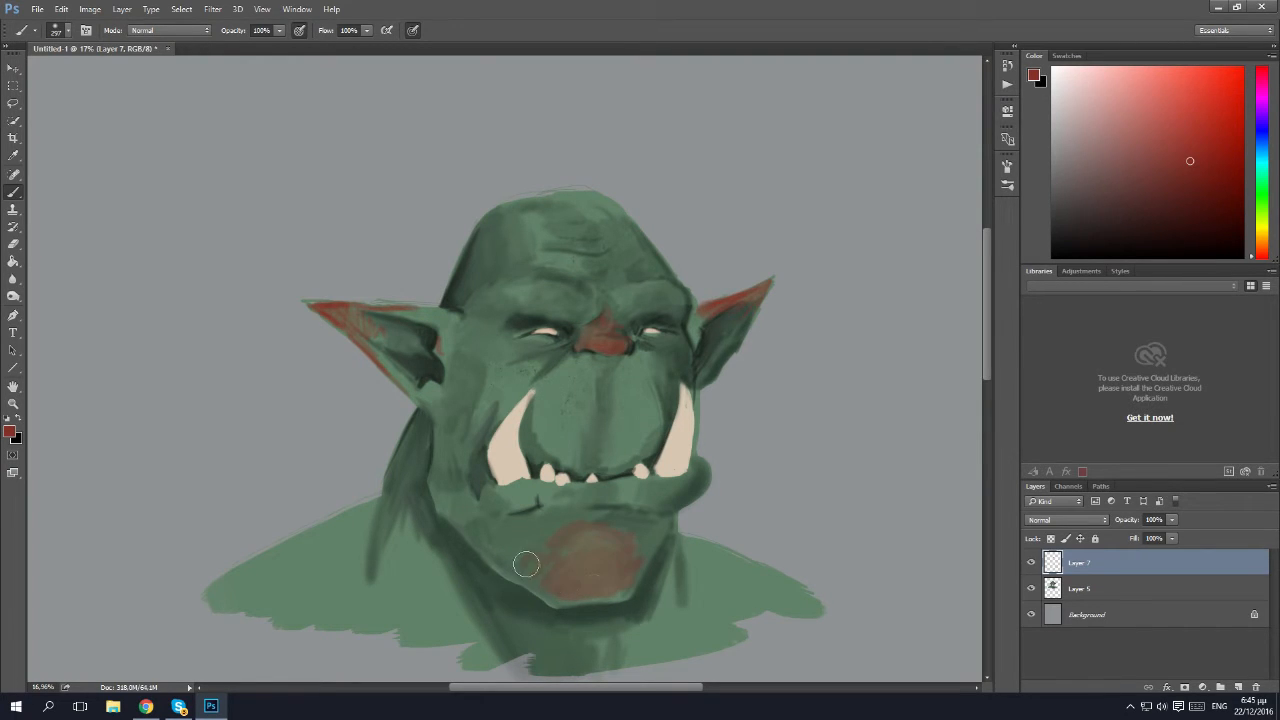
Erase softly around the red chin patch and along the ears to fade the red tint.
key("e")
mouse_move(642, 600)
left_mouse_down()
mouse_move(682, 578)
mouse_move(651, 568)
mouse_move(610, 596)
mouse_move(645, 563)
mouse_move(596, 524)
mouse_move(554, 527)
mouse_move(544, 588)
left_mouse_up()
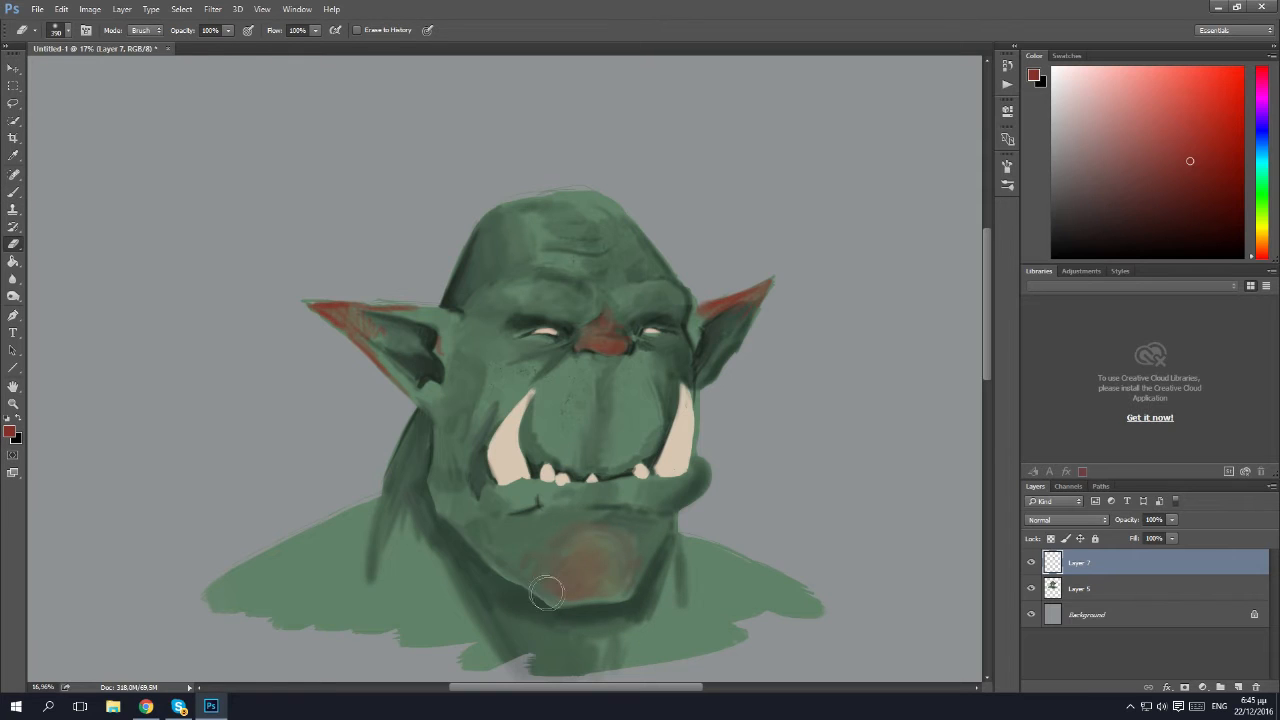
mouse_move(732, 335)
left_mouse_down()
mouse_move(762, 291)
mouse_move(753, 322)
left_mouse_up()
mouse_move(410, 357)
left_mouse_down()
mouse_move(382, 345)
mouse_move(368, 314)
left_mouse_up()
Set the red tint layer's opacity to 41% and merge it down into Layer 5.
scroll(791, 165, "down", 2)
left_click(1170, 519)
left_click_drag(1150, 539, 1130, 539)
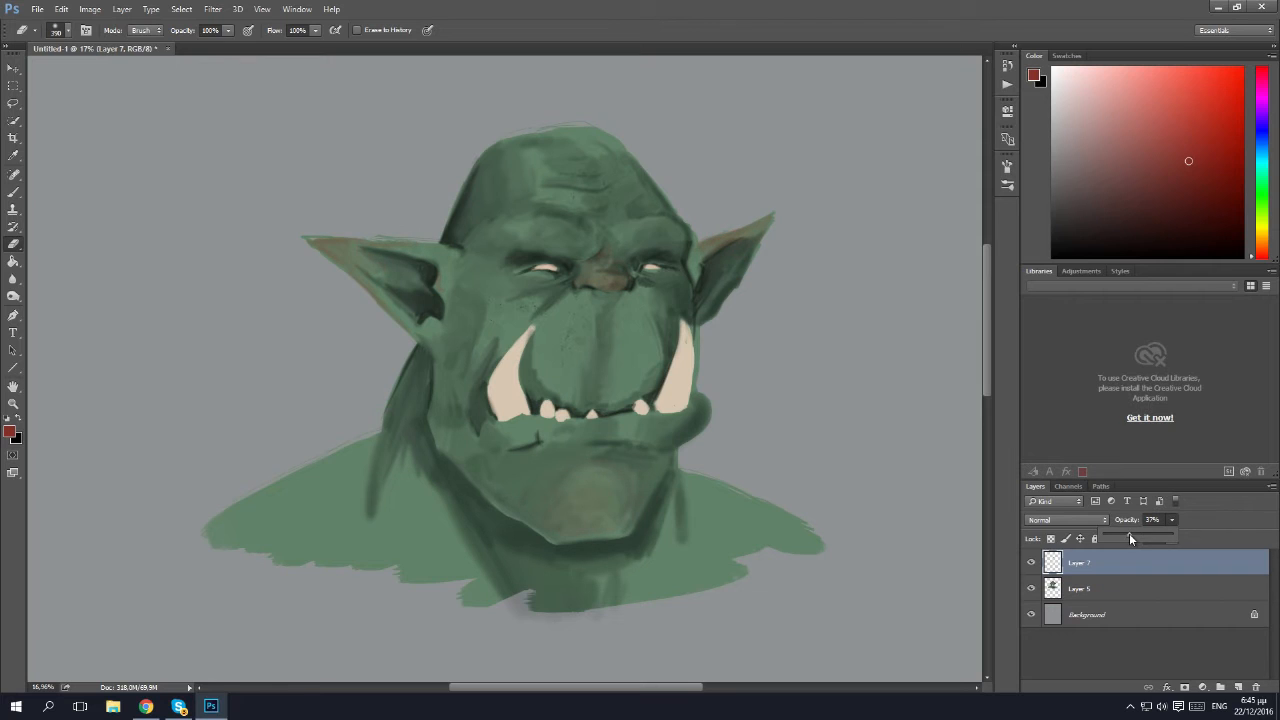
scroll(820, 338, "down", 1)
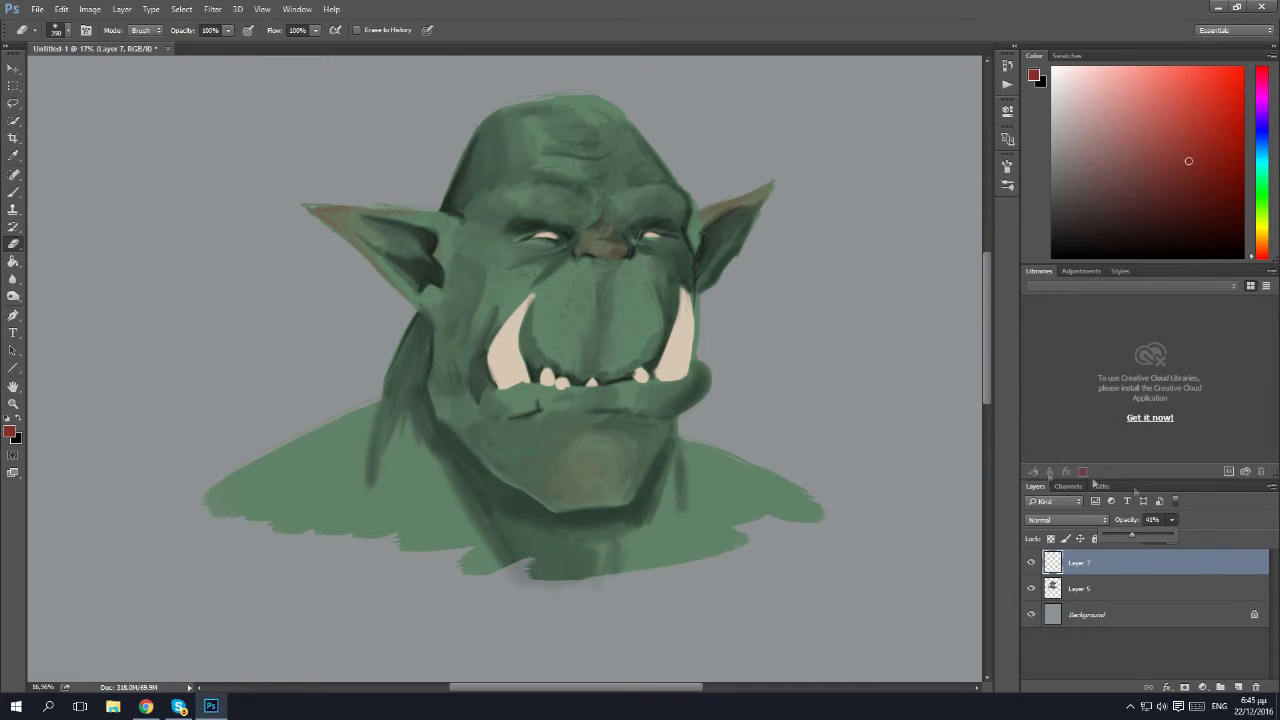
left_click(1089, 572)
right_click(1089, 572)
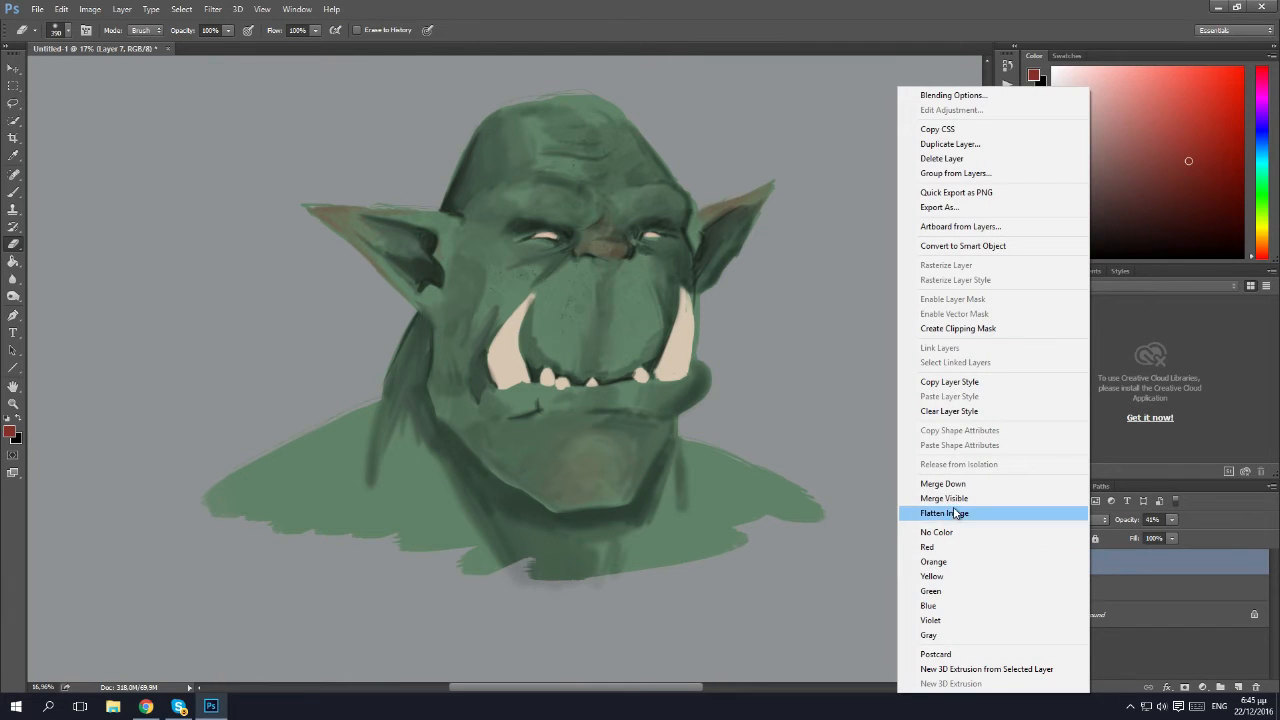
left_click(943, 485)
Switch to the Mixer Brush and blend the reddish tint on the nose.
scroll(768, 340, "up", 2)
key("z")
left_click_drag(635, 283, 662, 303)
left_click_drag(13, 192, 76, 229)
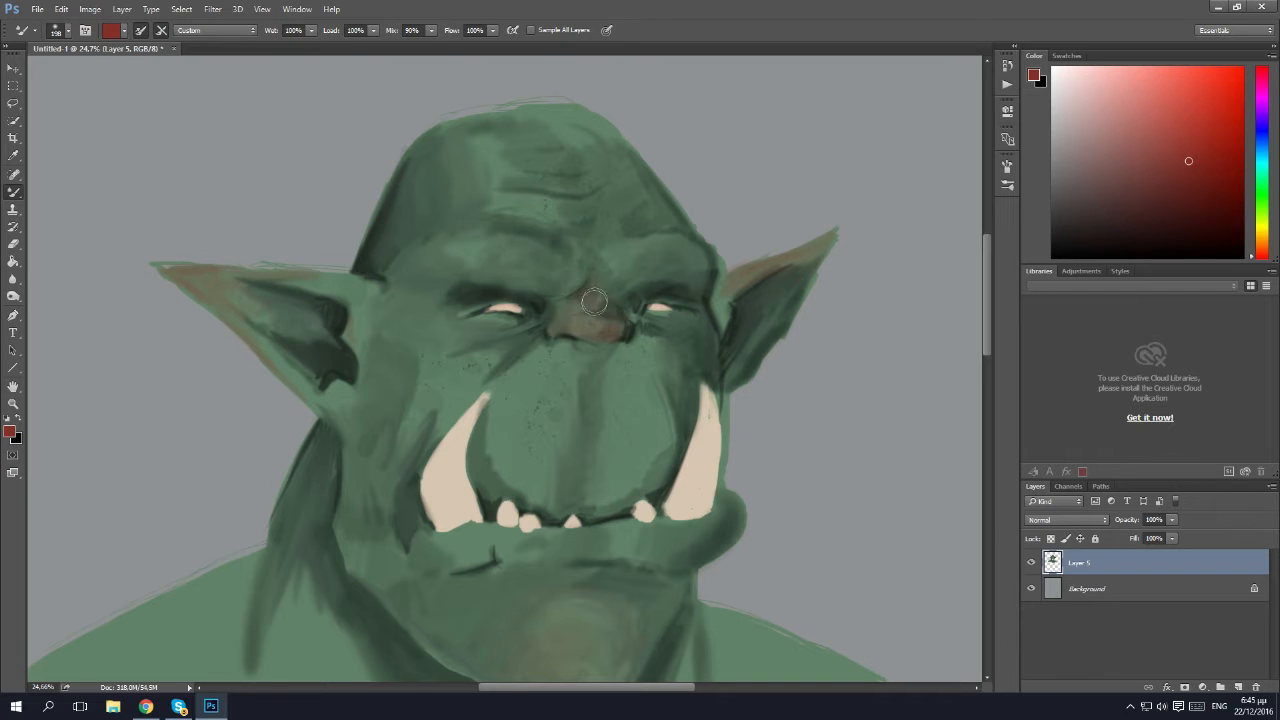
scroll(851, 423, "down", 2)
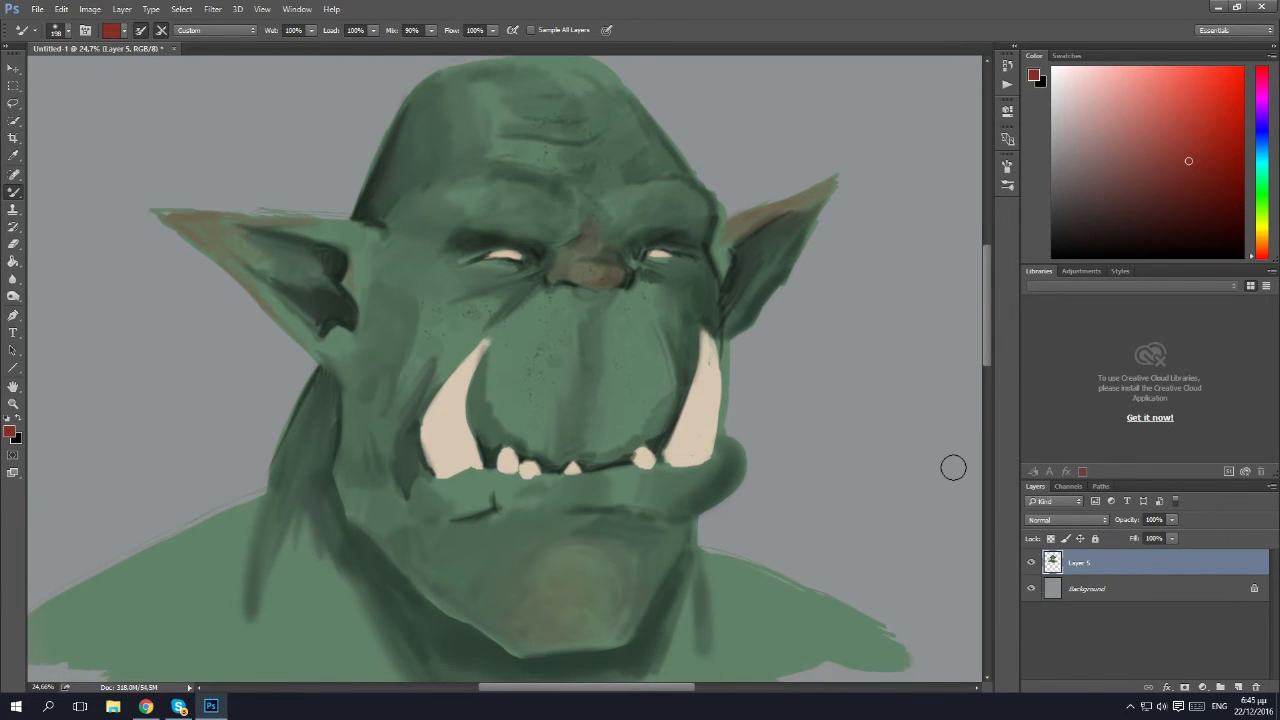
scroll(800, 475, "down", 7)
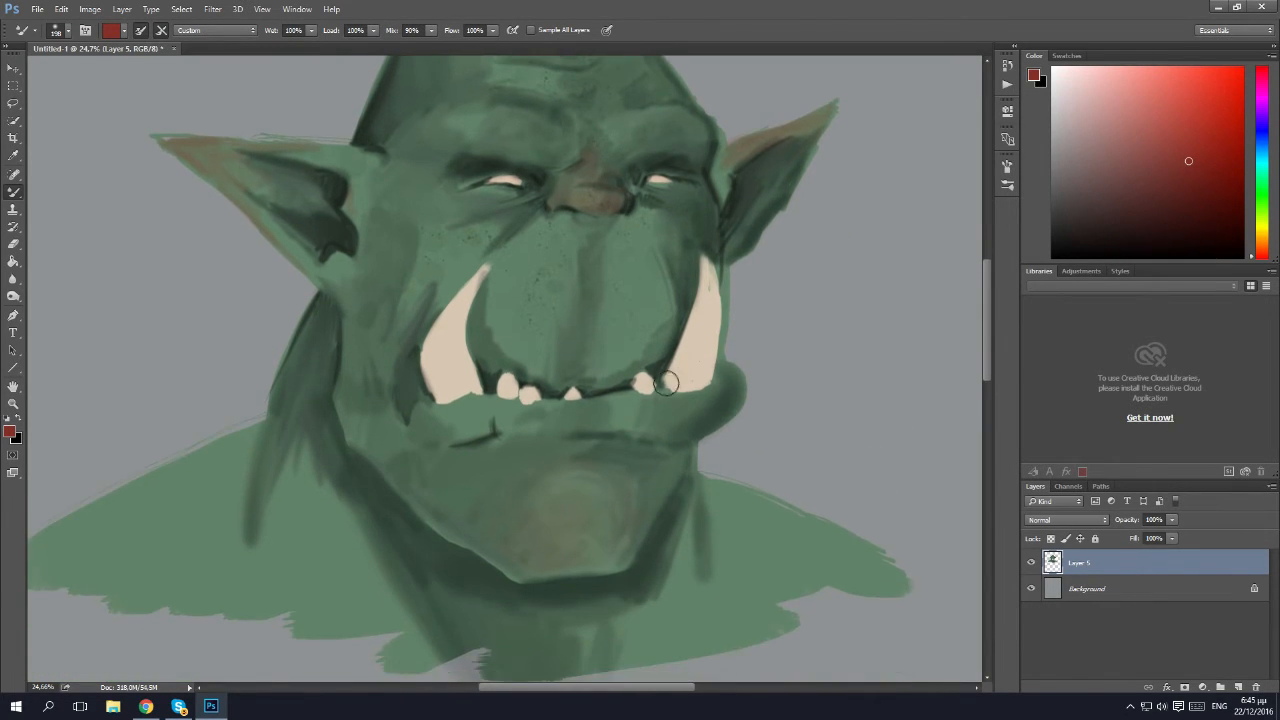
scroll(540, 430, "up", 8)
scroll(672, 470, "down", 4)
scroll(677, 457, "up", 4)
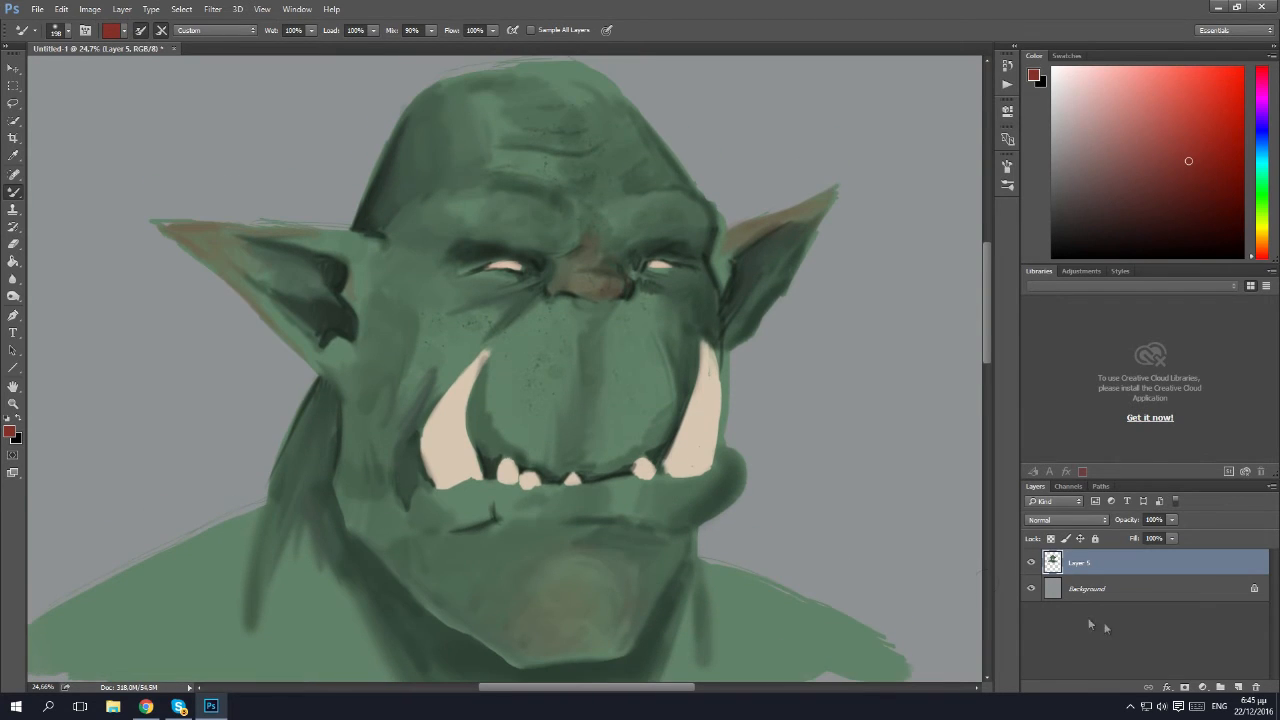
Add a new layer above Layer 5, try Color Burn, and settle on the Multiply blend mode.
key("ctrl+shift+n")
key("Return")
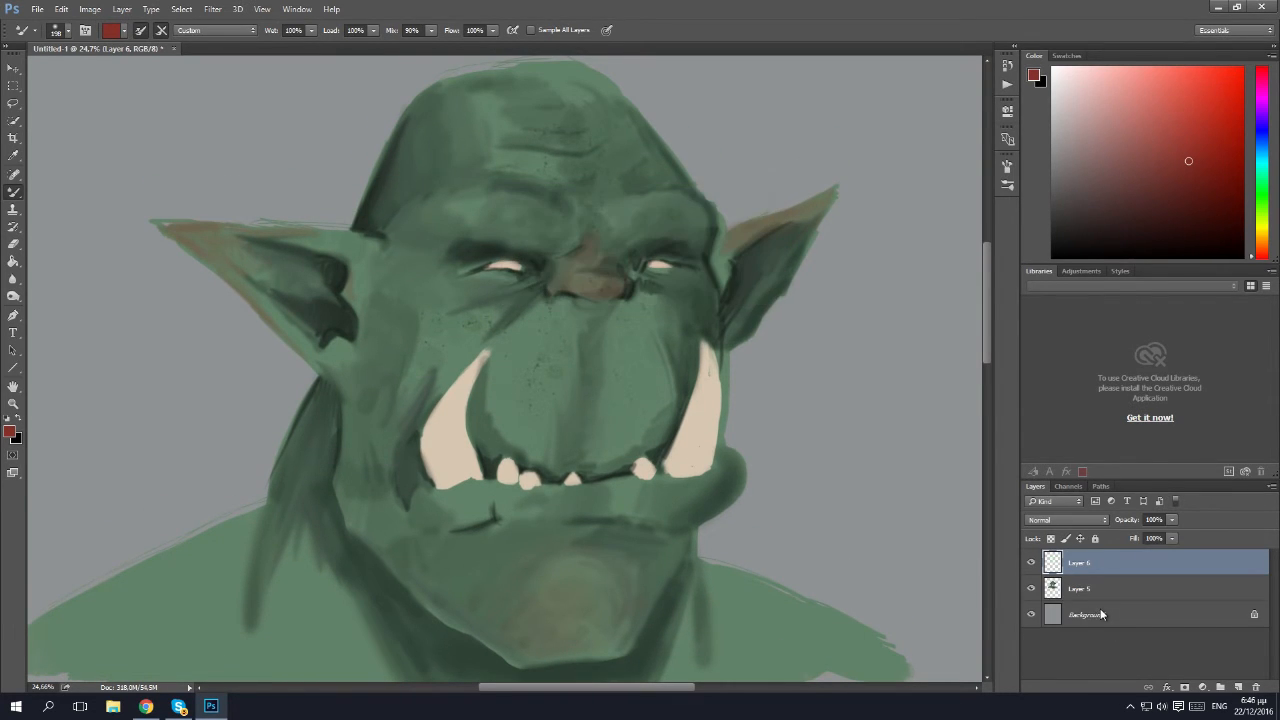
left_click(1087, 521)
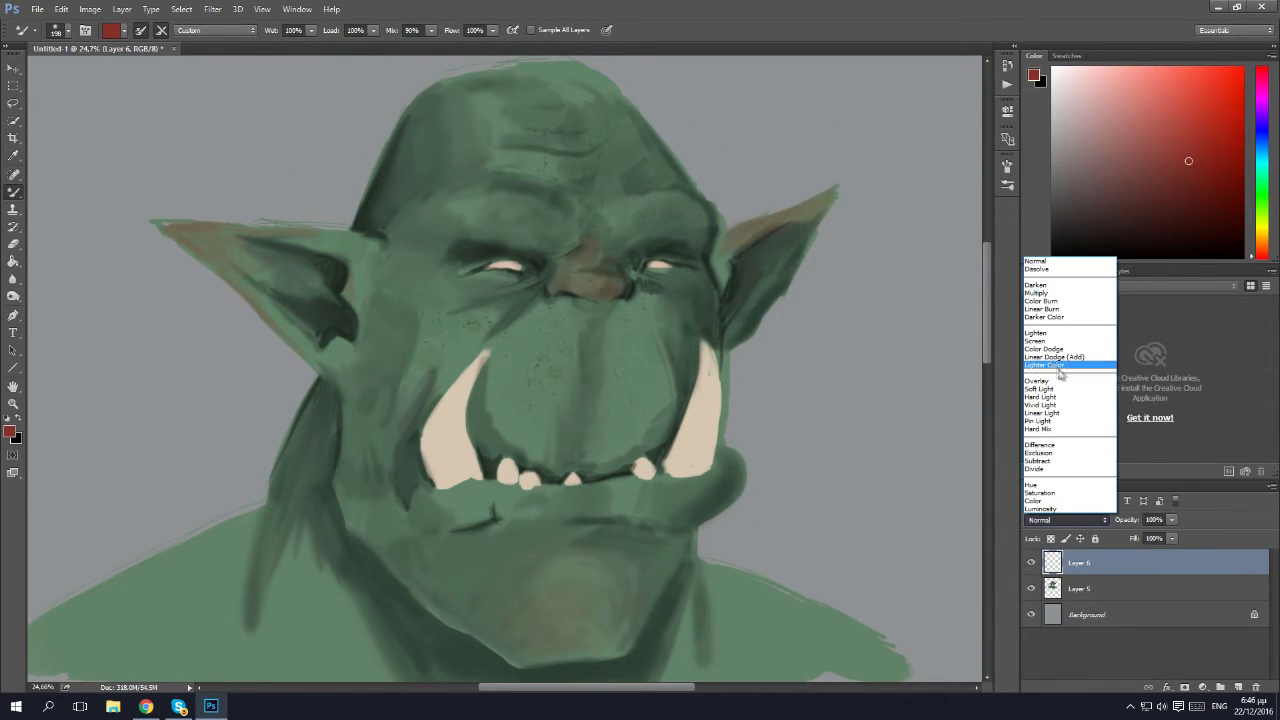
left_click(1040, 301)
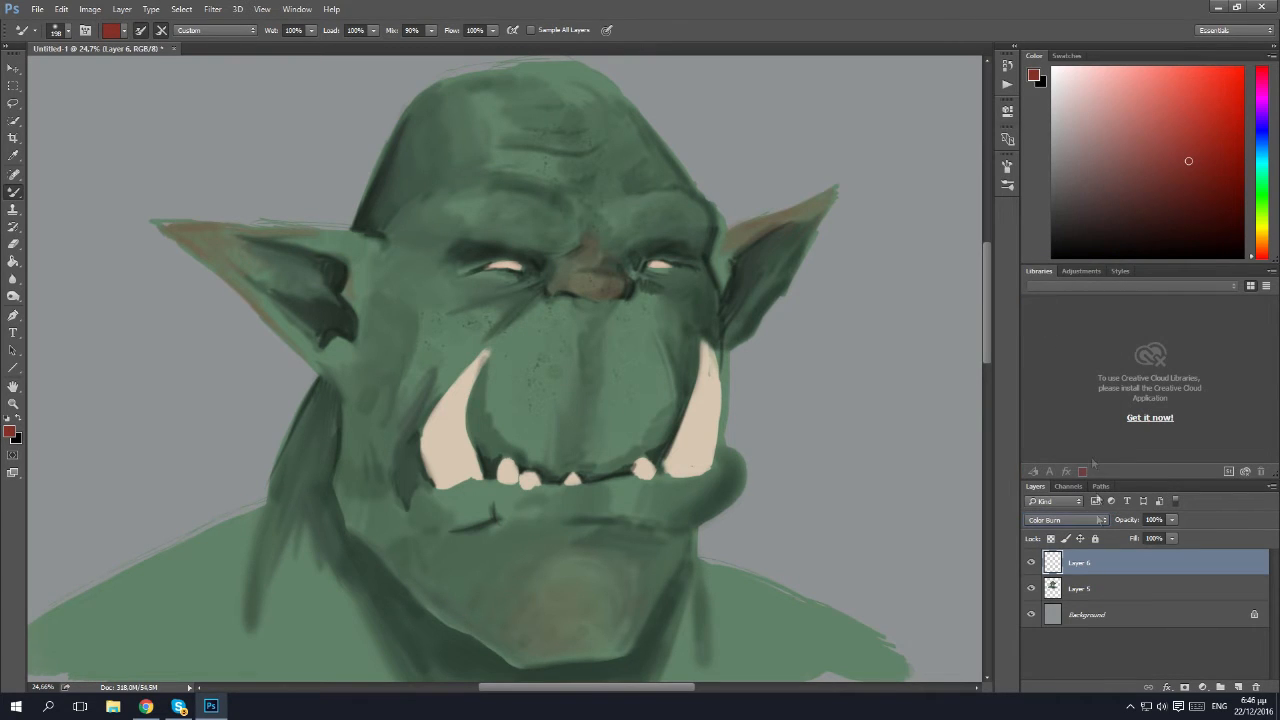
left_click(1065, 521)
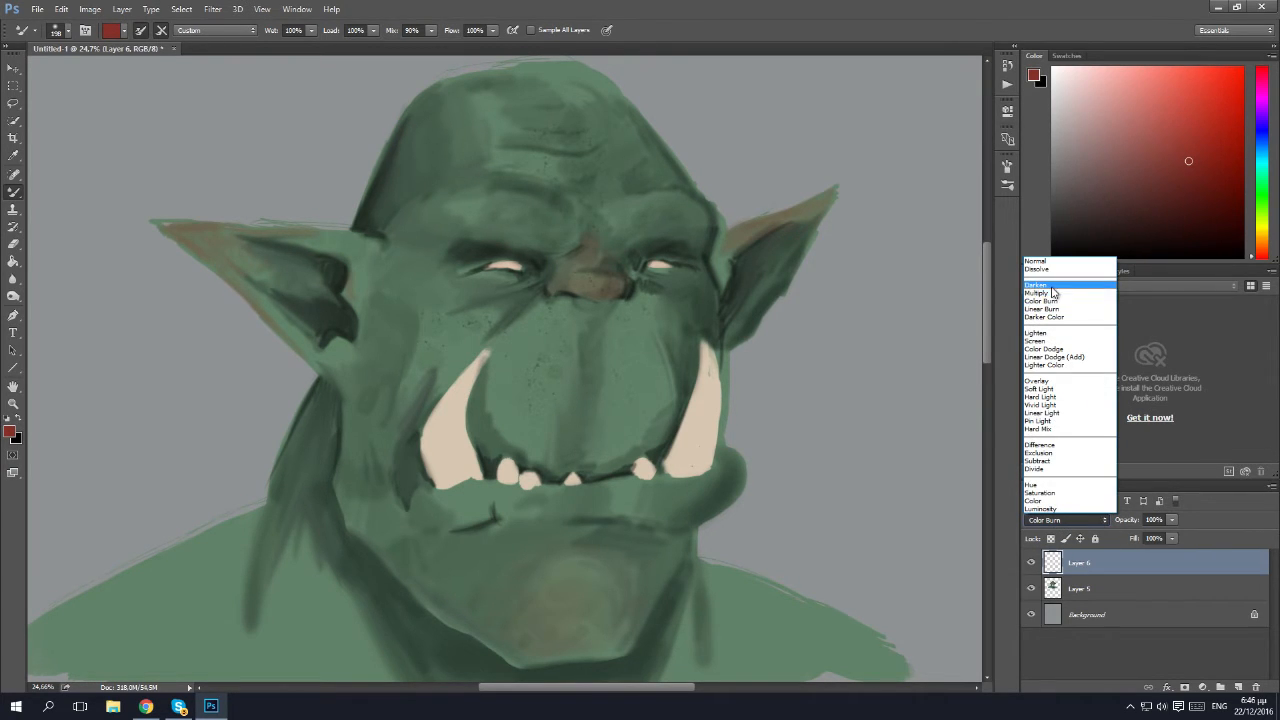
left_click(1054, 294)
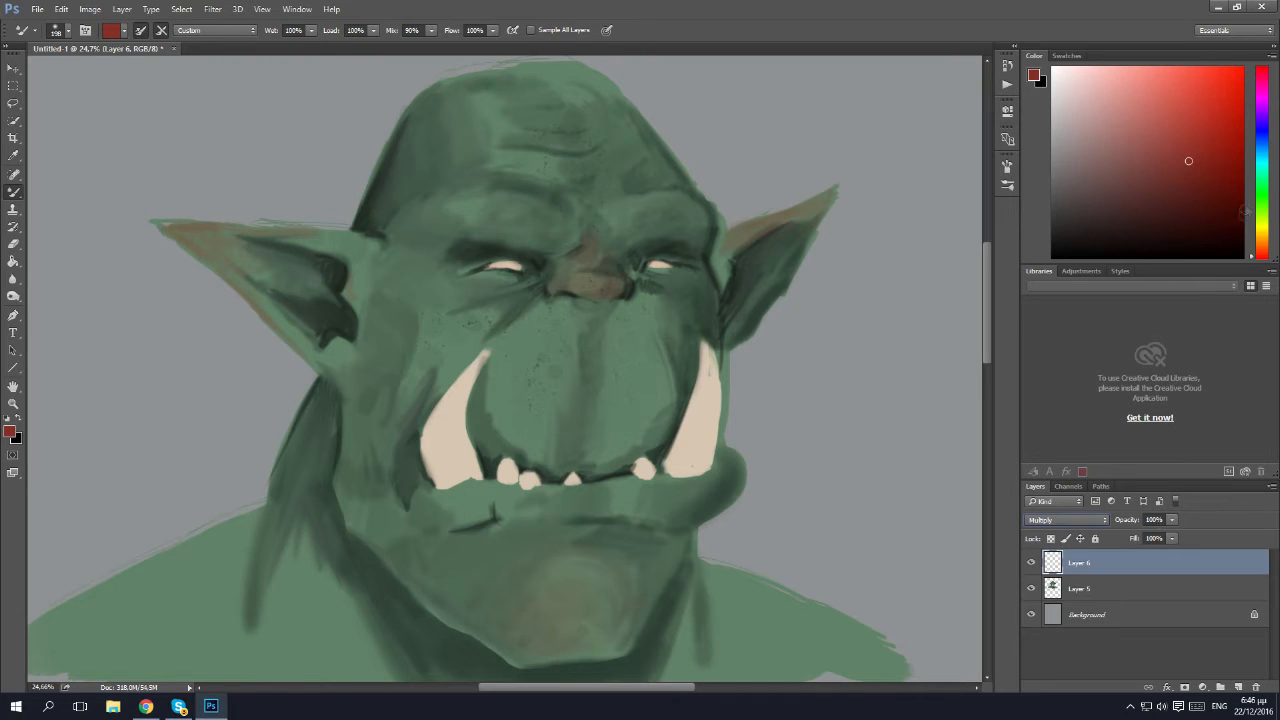
Switch to the regular Brush with a muted greyish-brown colour, 88 px size and 0% hardness.
left_click(1264, 246)
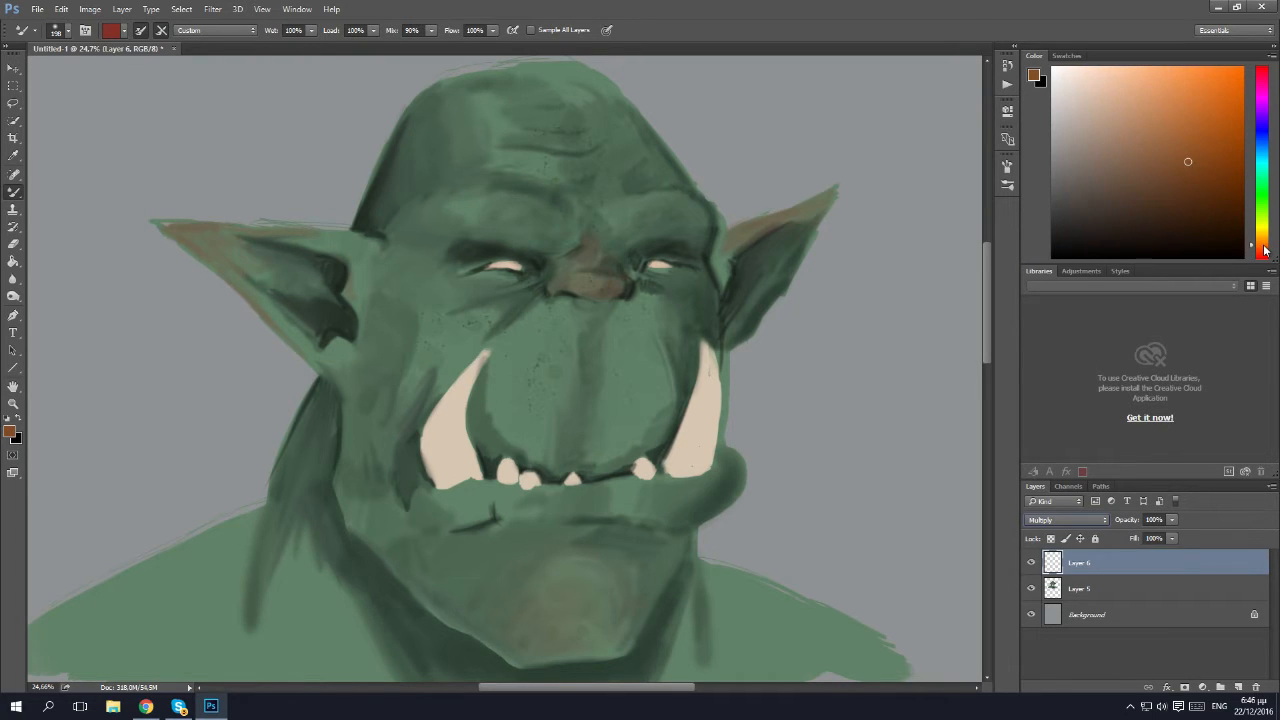
left_click_drag(1085, 135, 1092, 158)
left_click(57, 30)
left_click_drag(80, 57, 60, 57)
left_click(697, 476)
right_click(22, 197)
left_click(68, 189)
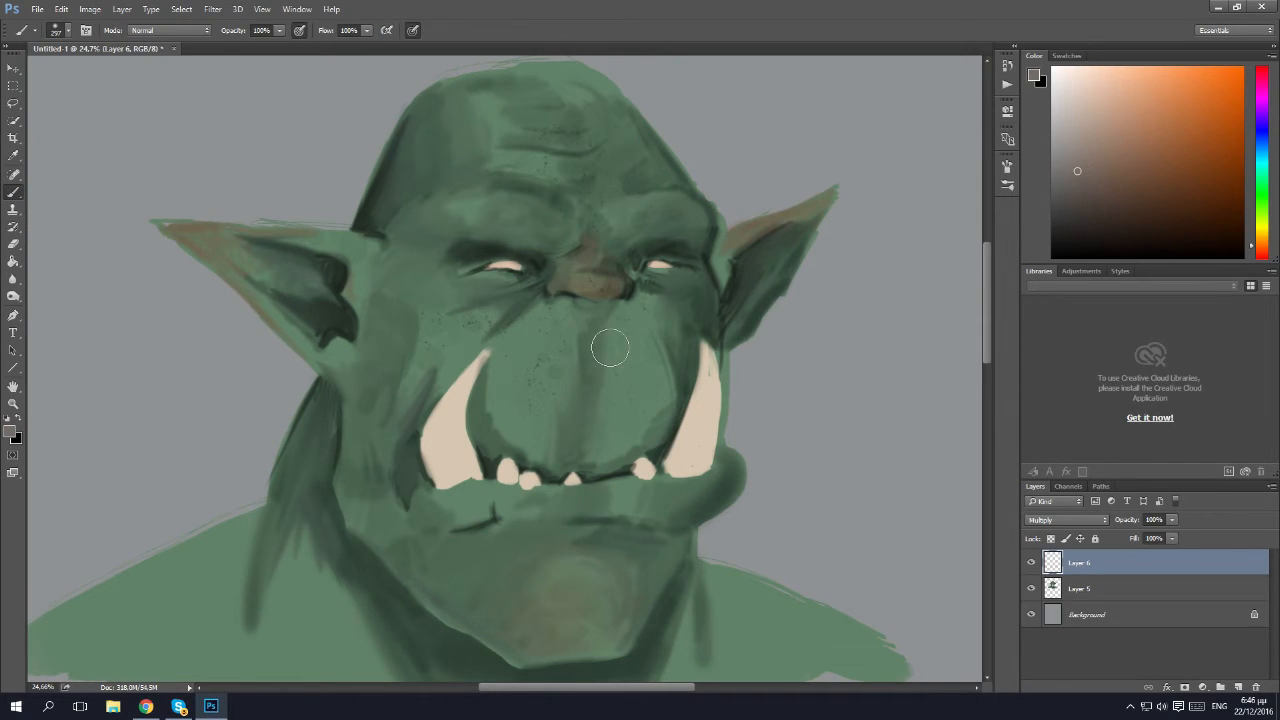
left_click(66, 30)
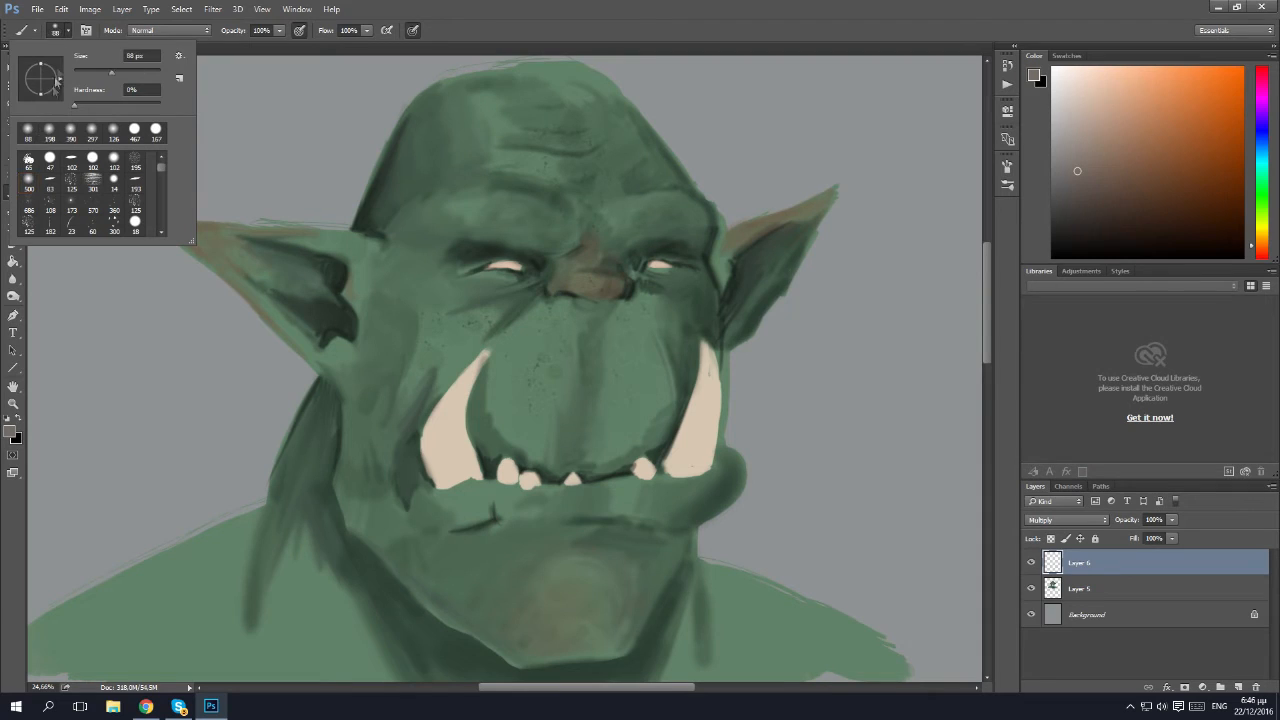
left_click(72, 30)
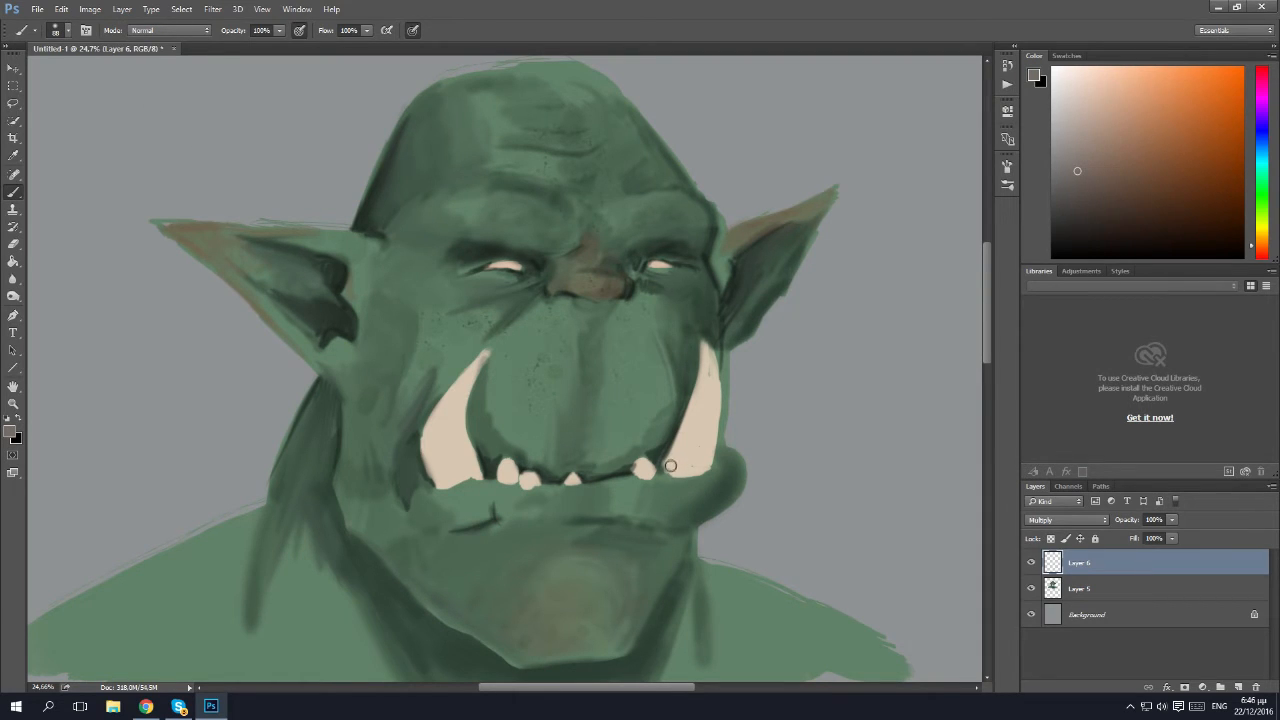
Paint thin greyish-brown shading streaks along both tusks and on the small lower teeth.
left_click_drag(688, 428, 668, 480)
mouse_move(701, 402)
left_mouse_down()
mouse_move(681, 481)
mouse_move(698, 423)
left_mouse_up()
left_click_drag(701, 480, 704, 414)
mouse_move(710, 468)
left_mouse_down()
mouse_move(718, 386)
mouse_move(714, 448)
mouse_move(713, 424)
left_mouse_up()
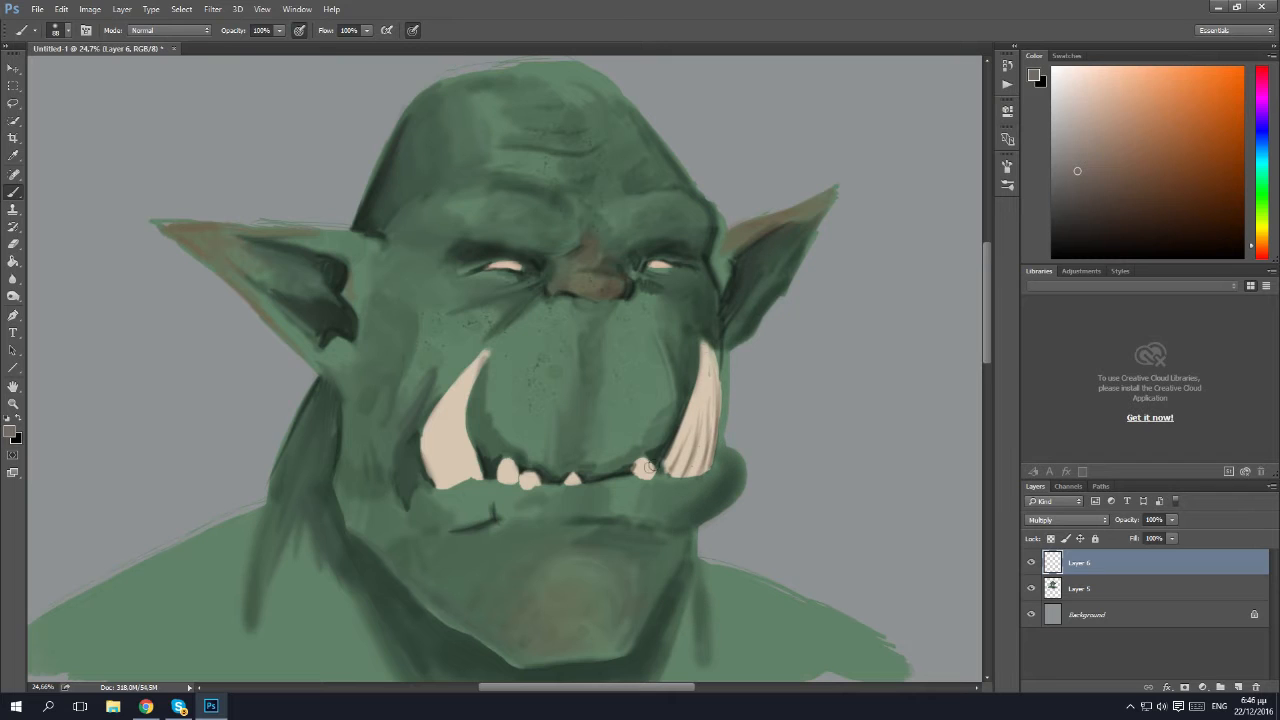
mouse_move(651, 477)
left_mouse_down()
mouse_move(615, 460)
mouse_move(518, 494)
mouse_move(511, 460)
left_mouse_up()
left_click_drag(449, 478, 446, 412)
mouse_move(436, 484)
left_mouse_down()
mouse_move(427, 452)
mouse_move(441, 413)
left_mouse_up()
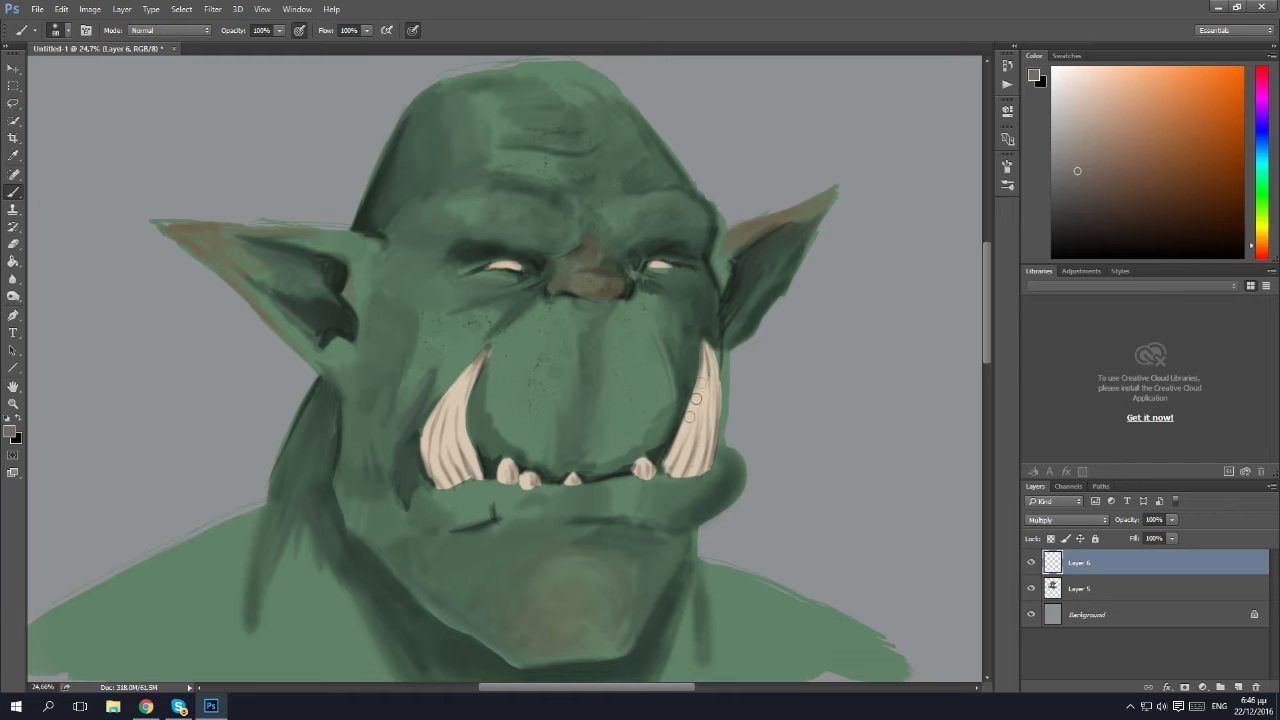
Enlarge the soft brush to 167 px and shade both tusks more broadly from base to tip.
scroll(574, 401, "down", 2)
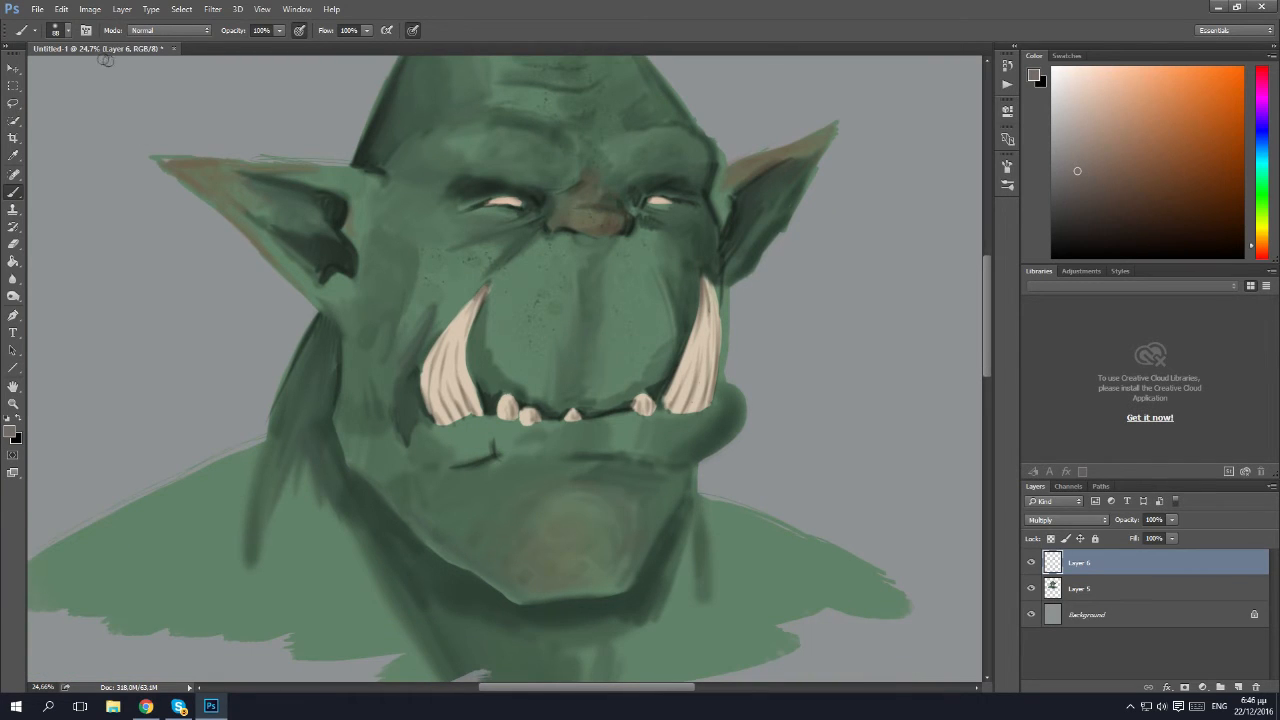
left_click(60, 33)
left_click(131, 70)
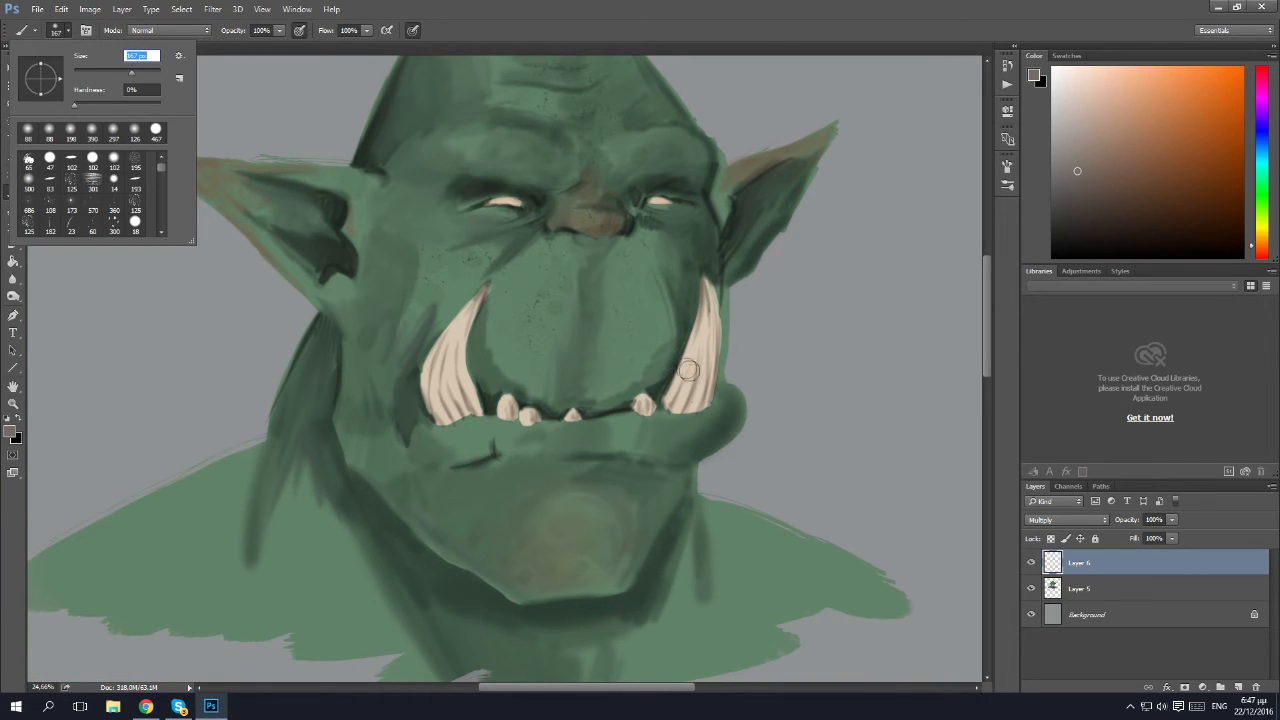
left_click(696, 401)
mouse_move(688, 407)
left_mouse_down()
mouse_move(707, 373)
mouse_move(711, 300)
left_mouse_up()
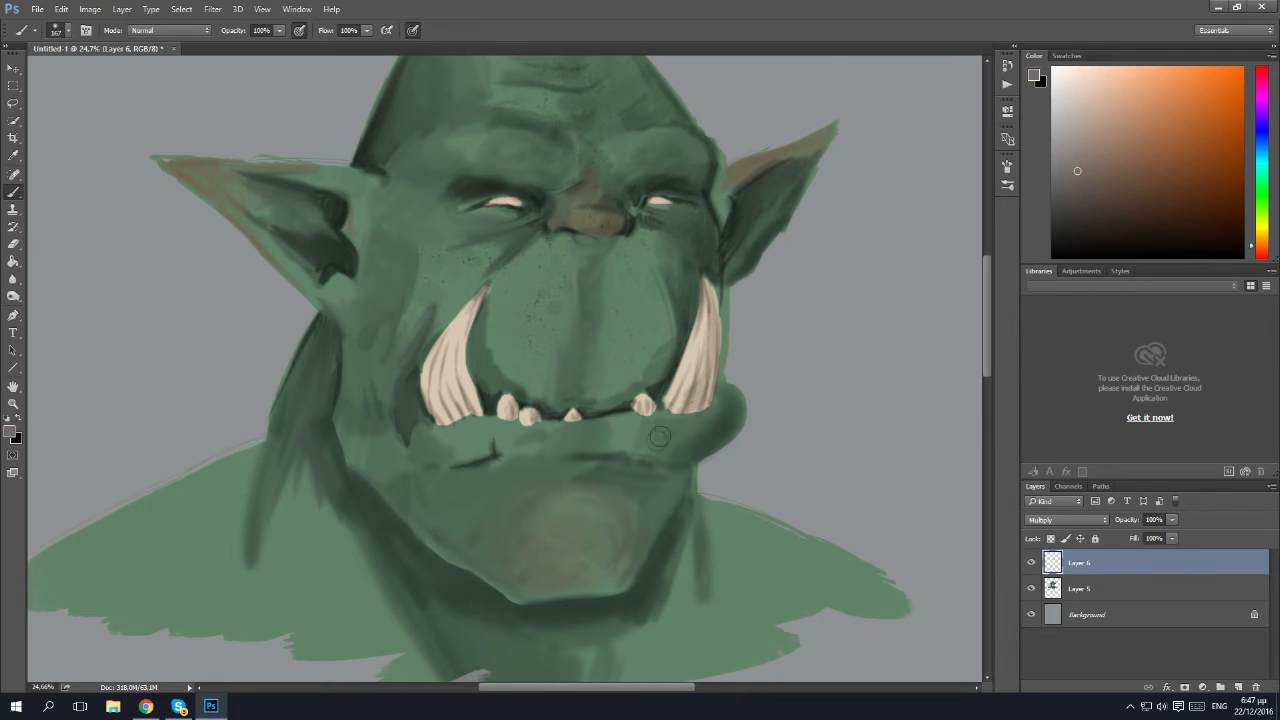
mouse_move(475, 409)
left_mouse_down()
mouse_move(441, 388)
mouse_move(470, 362)
mouse_move(476, 308)
left_mouse_up()
left_click_drag(440, 396, 486, 298)
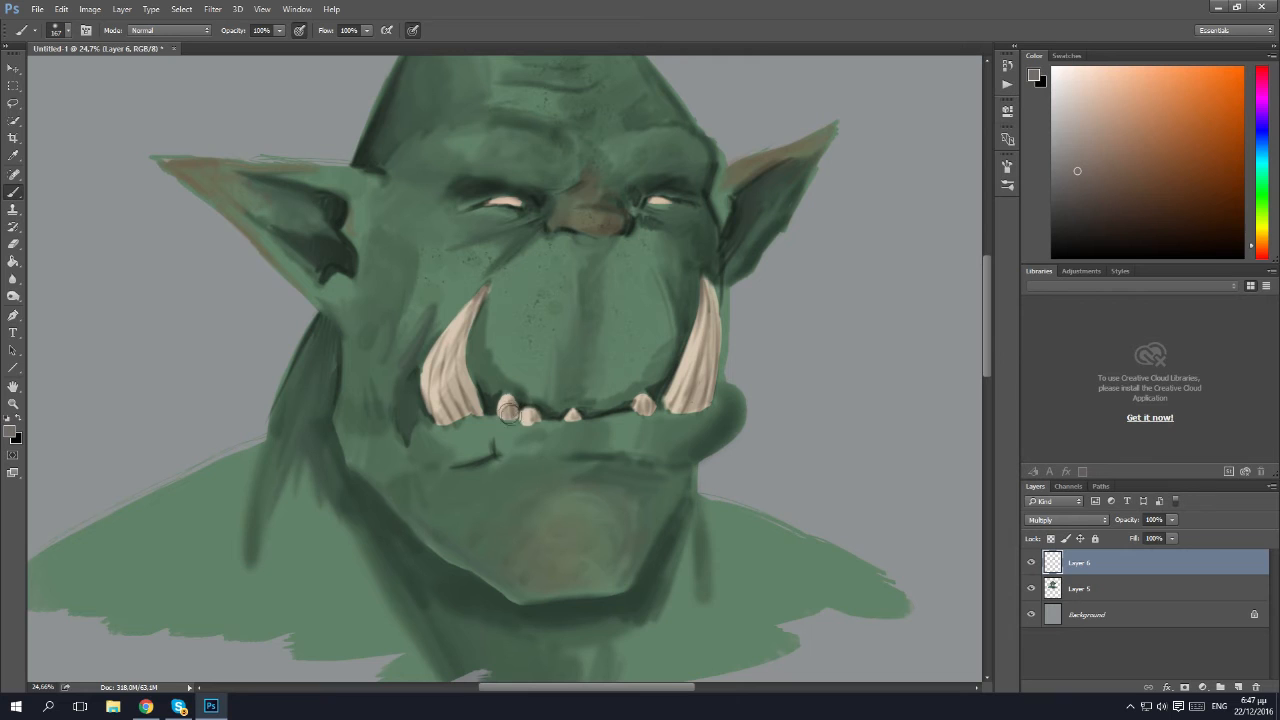
Merge the Multiply tooth-shading layer down into Layer 5 and add a new layer in Normal mode above it.
scroll(610, 505, "up", 1)
scroll(610, 505, "up", 4)
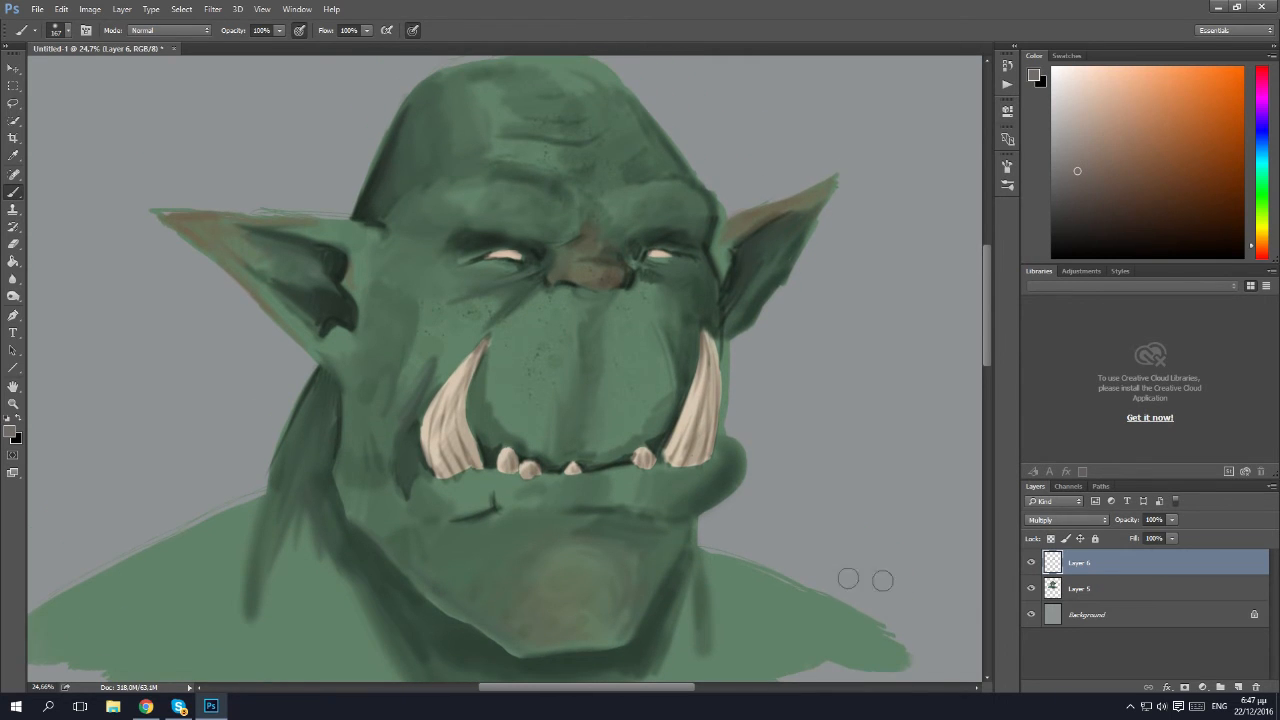
right_click(1098, 568)
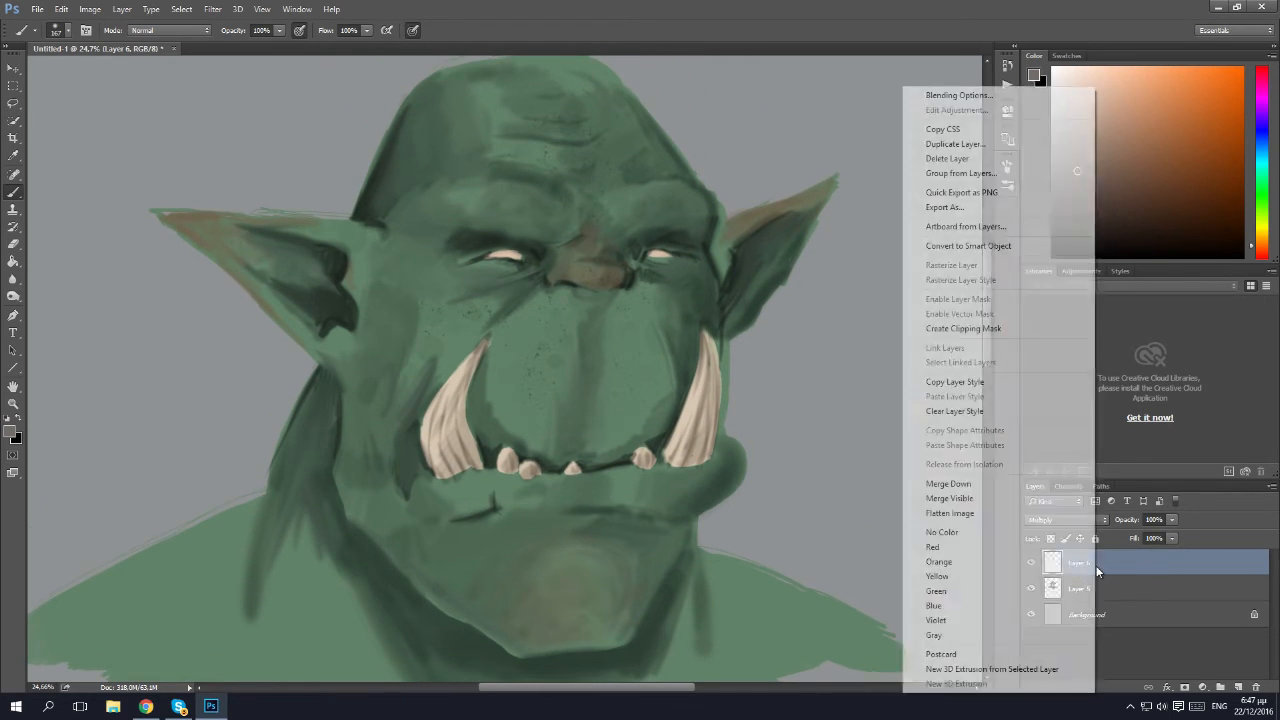
left_click(945, 486)
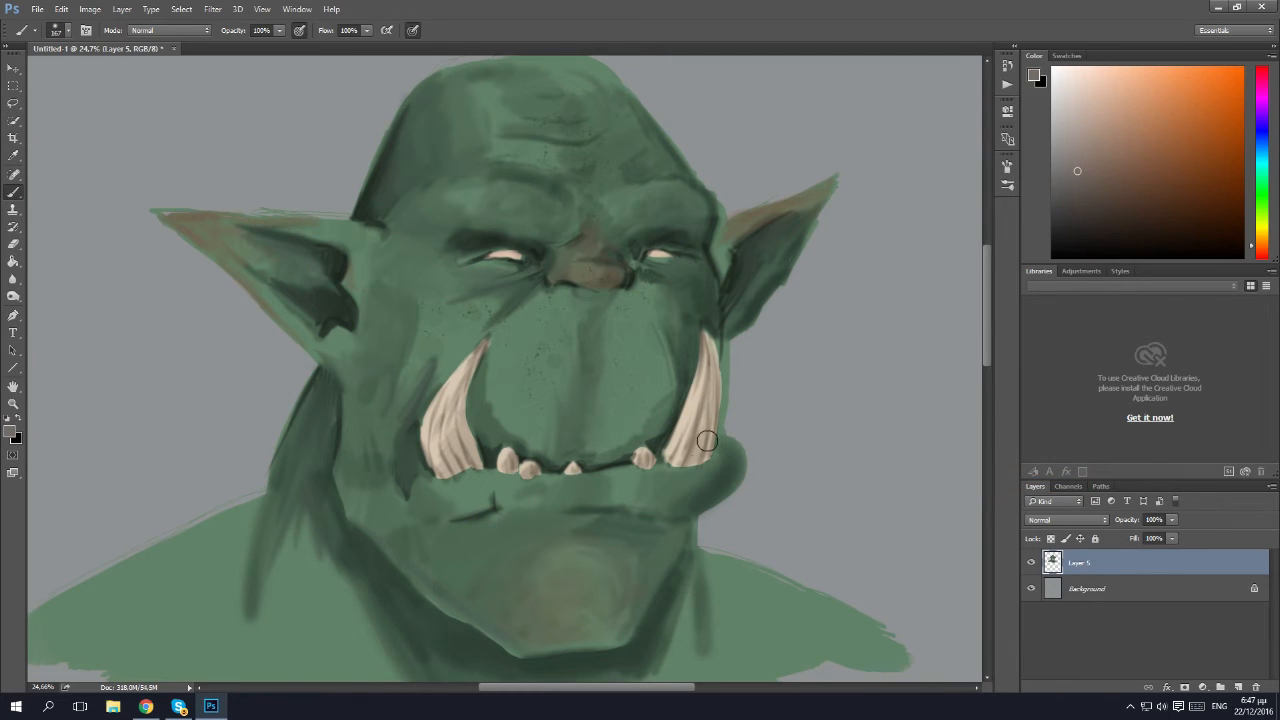
key("z")
mouse_move(670, 448)
left_mouse_down()
mouse_move(628, 470)
mouse_move(650, 485)
mouse_move(632, 487)
mouse_move(688, 456)
left_mouse_up()
left_click_drag(592, 366, 637, 431)
key("ctrl+shift+n")
left_click(752, 220)
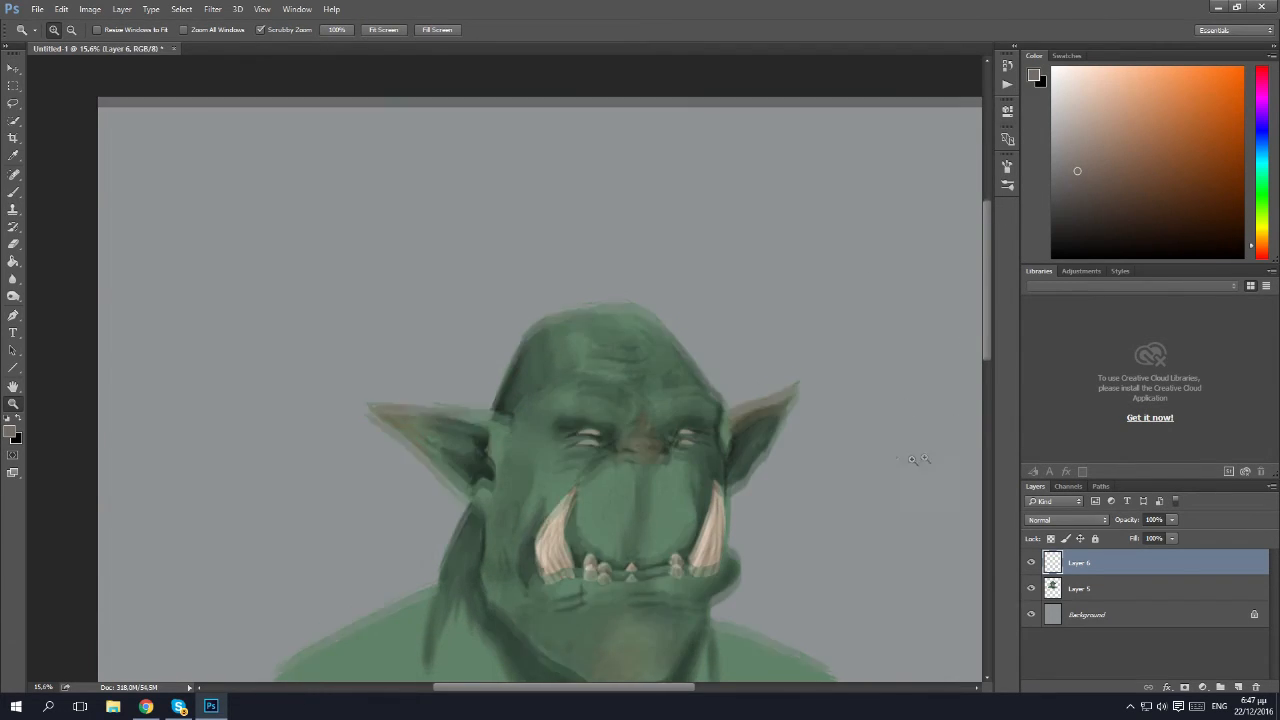
Pick a very dark, desaturated blue and the flat, hard 102 px brush preset for painting hair.
scroll(914, 457, "down", 2)
left_click(1205, 231)
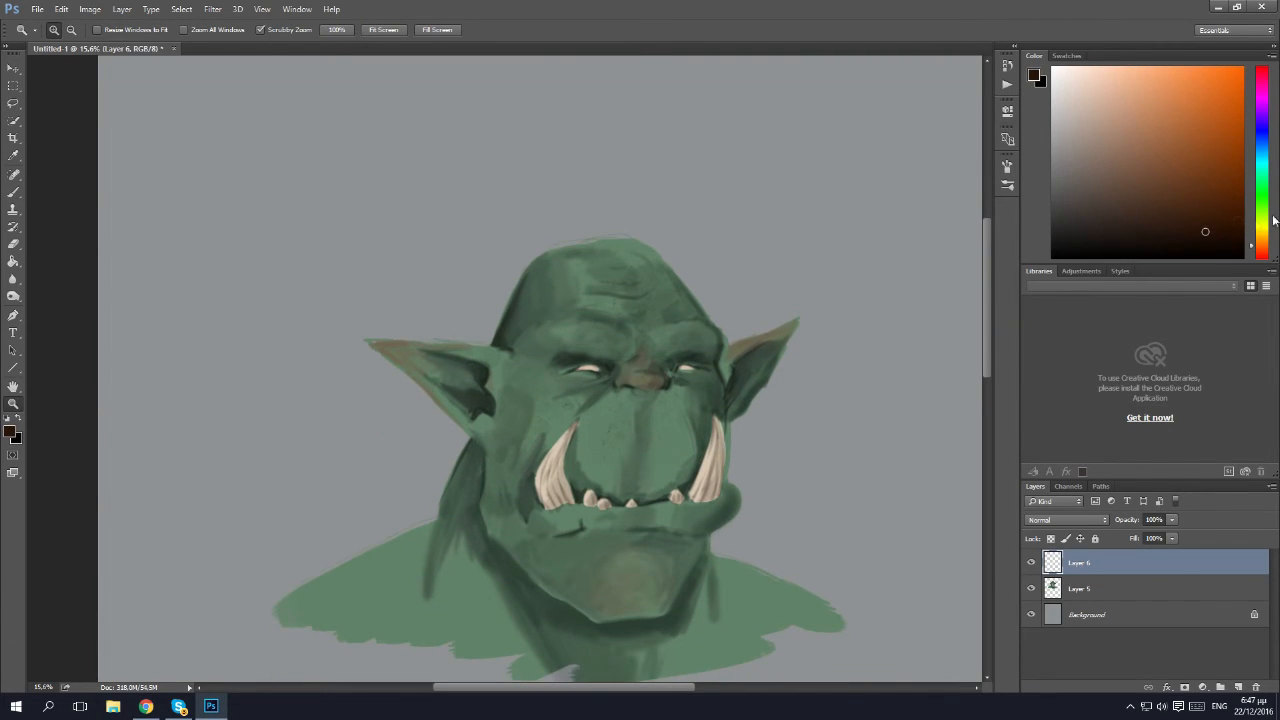
left_click_drag(1265, 255, 1264, 132)
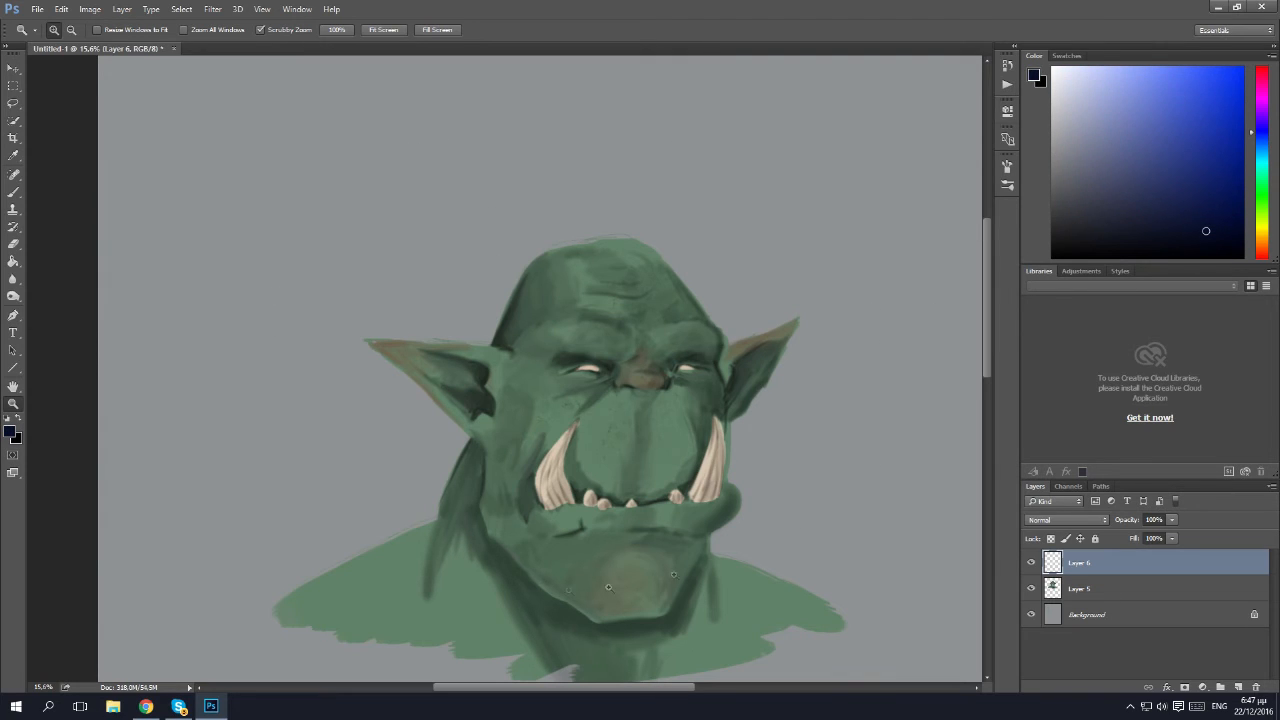
left_click(1083, 225)
left_click_drag(1083, 225, 1079, 226)
key("b")
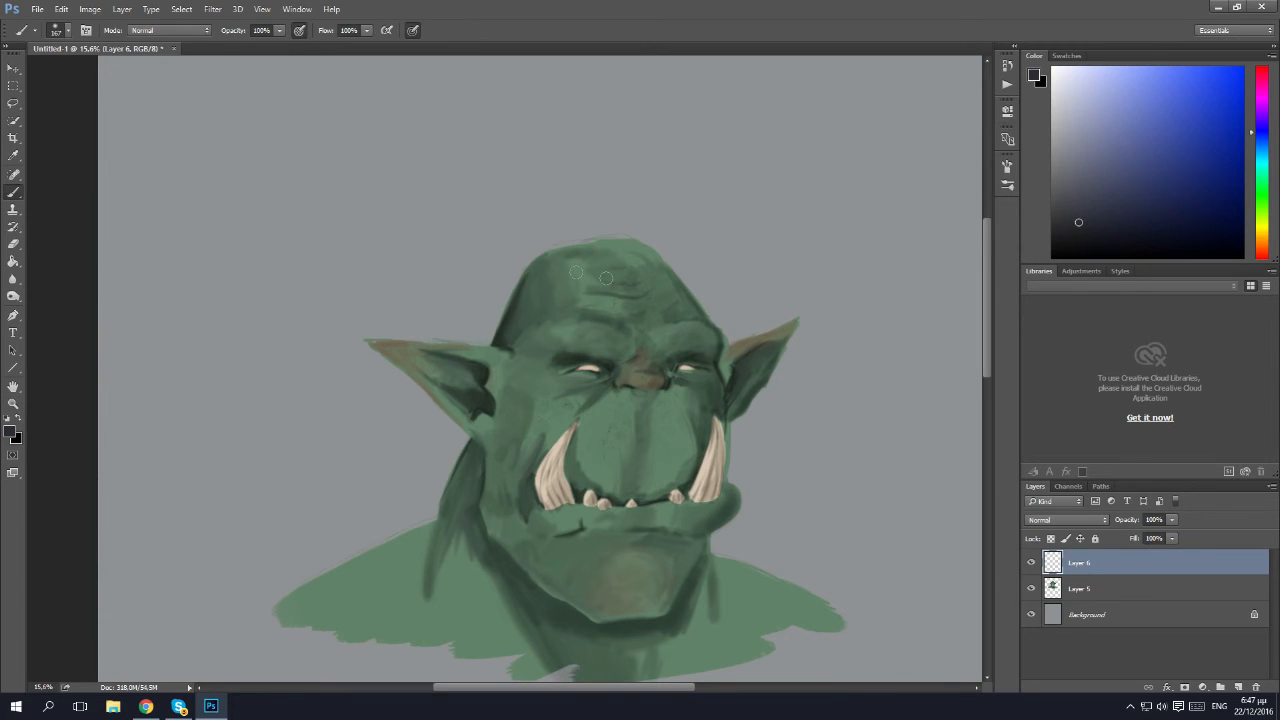
left_click(62, 33)
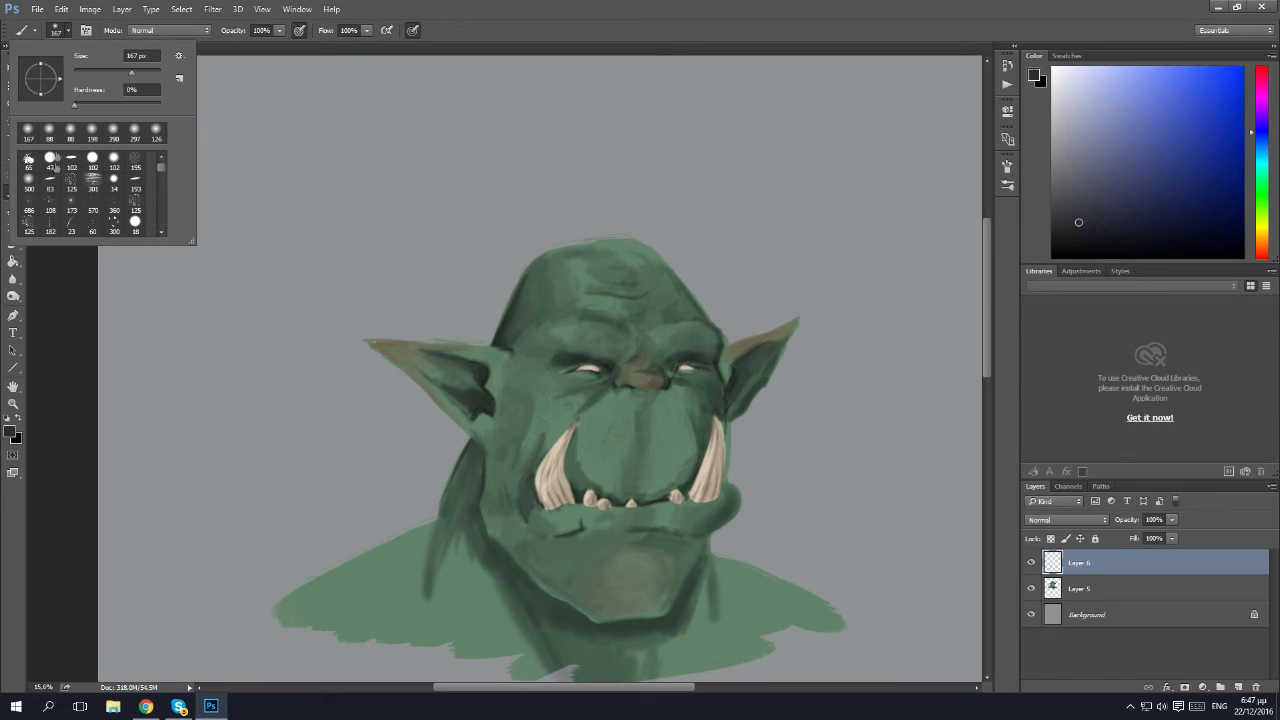
left_click(74, 161)
left_click(74, 161)
Paint a dark hair patch on top of the orc's head with a spiky topknot rising from it.
mouse_move(608, 243)
left_mouse_down()
mouse_move(610, 254)
mouse_move(562, 246)
mouse_move(624, 252)
left_mouse_up()
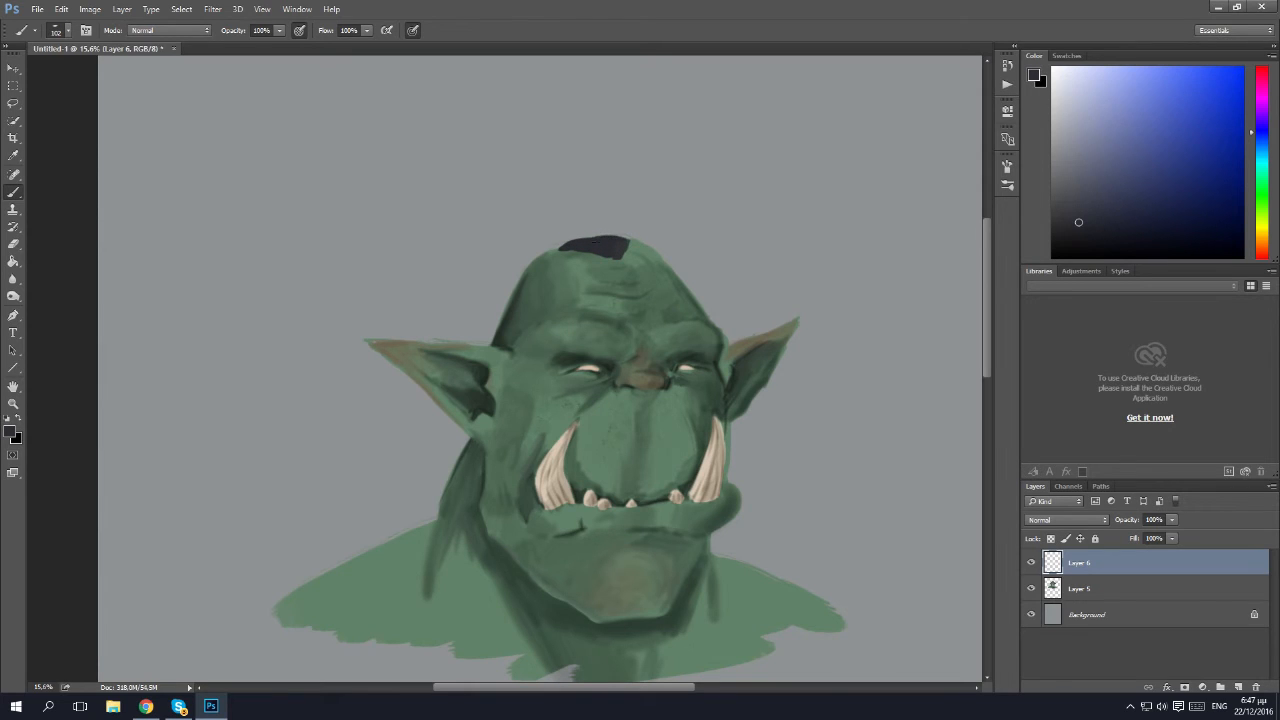
mouse_move(554, 248)
left_mouse_down()
mouse_move(592, 237)
mouse_move(564, 241)
left_mouse_up()
mouse_move(606, 234)
left_mouse_down()
mouse_move(582, 192)
mouse_move(592, 232)
left_mouse_up()
mouse_move(566, 190)
left_mouse_down()
mouse_move(588, 232)
mouse_move(550, 246)
mouse_move(534, 224)
mouse_move(573, 235)
mouse_move(542, 194)
mouse_move(556, 190)
mouse_move(538, 184)
mouse_move(537, 212)
mouse_move(512, 228)
mouse_move(526, 238)
mouse_move(545, 193)
mouse_move(575, 215)
mouse_move(590, 196)
left_mouse_up()
Add lighter blue-grey strands to the topknot and black strokes around its base.
left_click_drag(1068, 140, 1064, 103)
mouse_move(569, 207)
left_mouse_down()
mouse_move(556, 226)
mouse_move(580, 243)
left_mouse_up()
left_click_drag(1136, 214, 1060, 258)
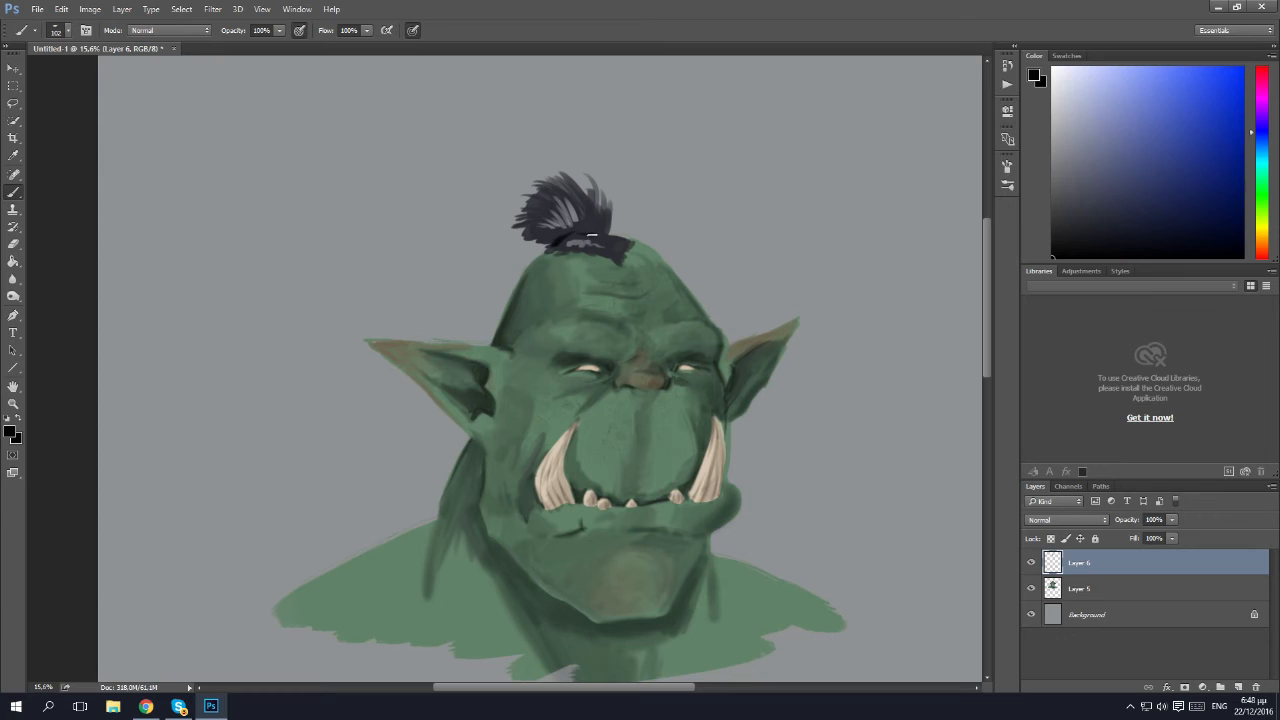
mouse_move(579, 233)
left_mouse_down()
mouse_move(607, 205)
mouse_move(583, 234)
mouse_move(567, 195)
mouse_move(571, 228)
left_mouse_up()
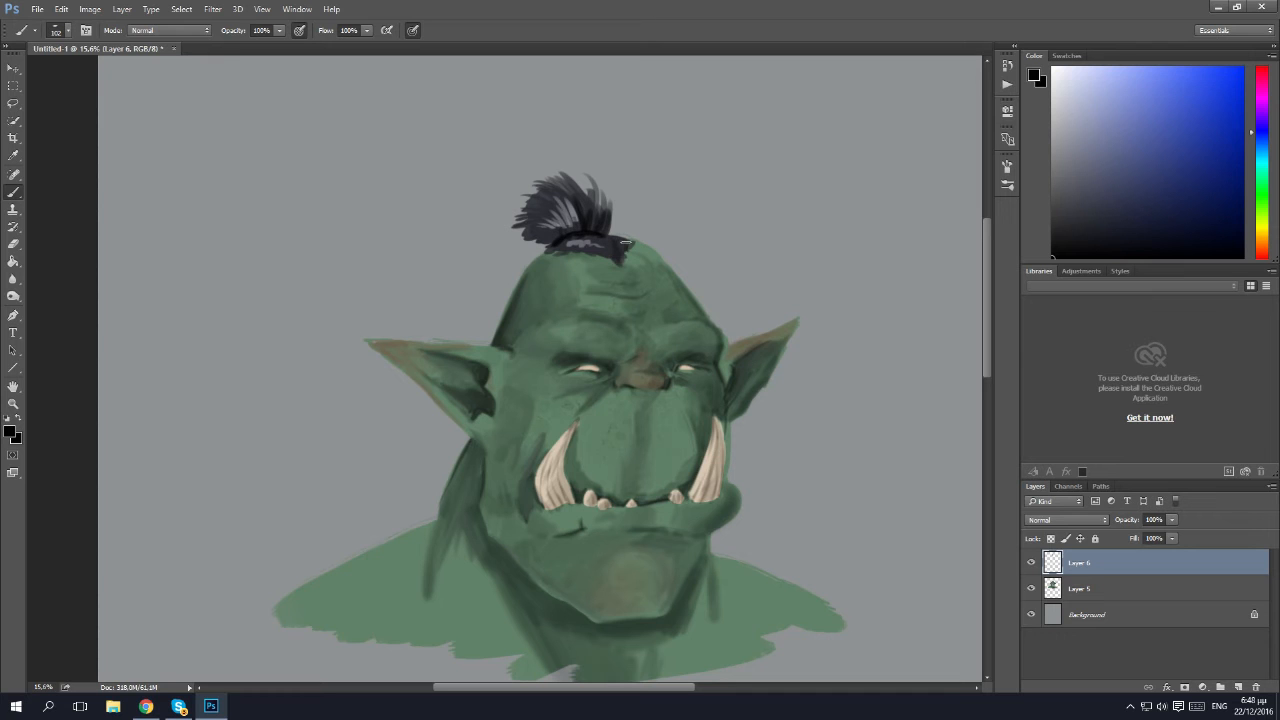
Review the whole portrait with its hair and close in on the eye on the near side of the face.
key("z")
left_click_drag(732, 485, 702, 491)
left_click_drag(525, 335, 572, 381)
left_click_drag(580, 383, 570, 523)
left_click_drag(597, 480, 563, 526)
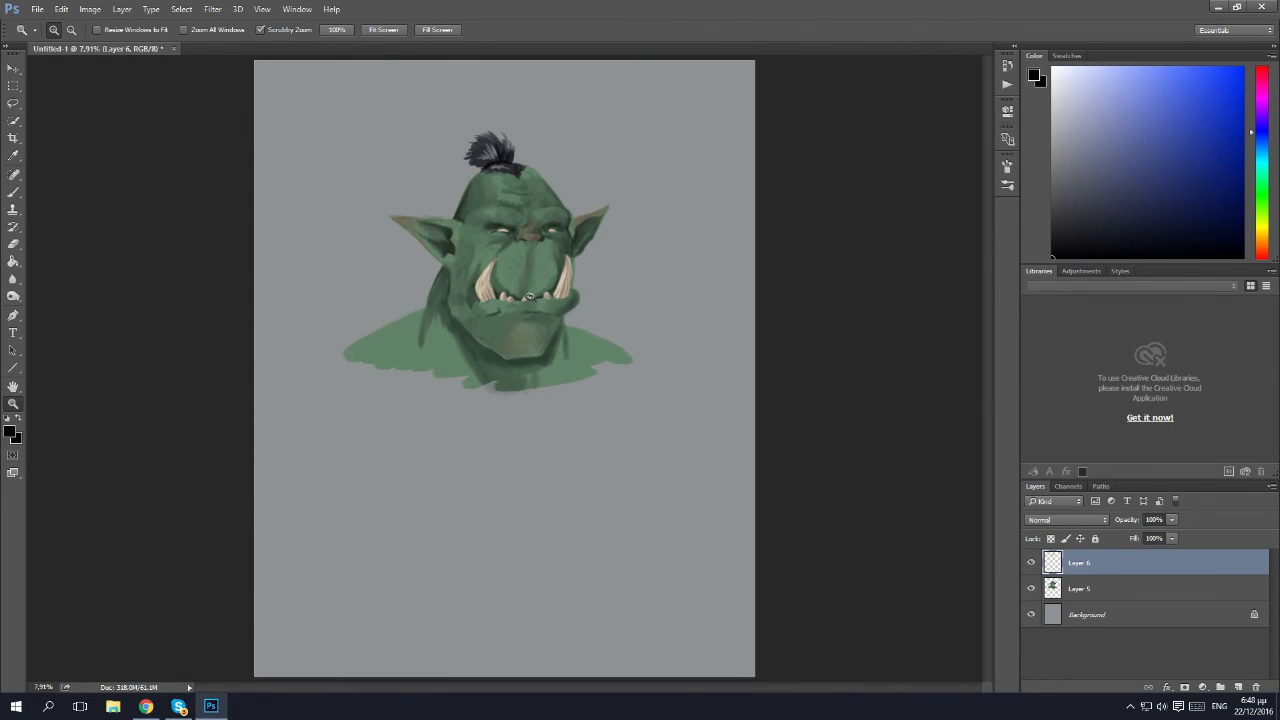
left_click_drag(527, 293, 595, 346)
left_click_drag(519, 337, 520, 378)
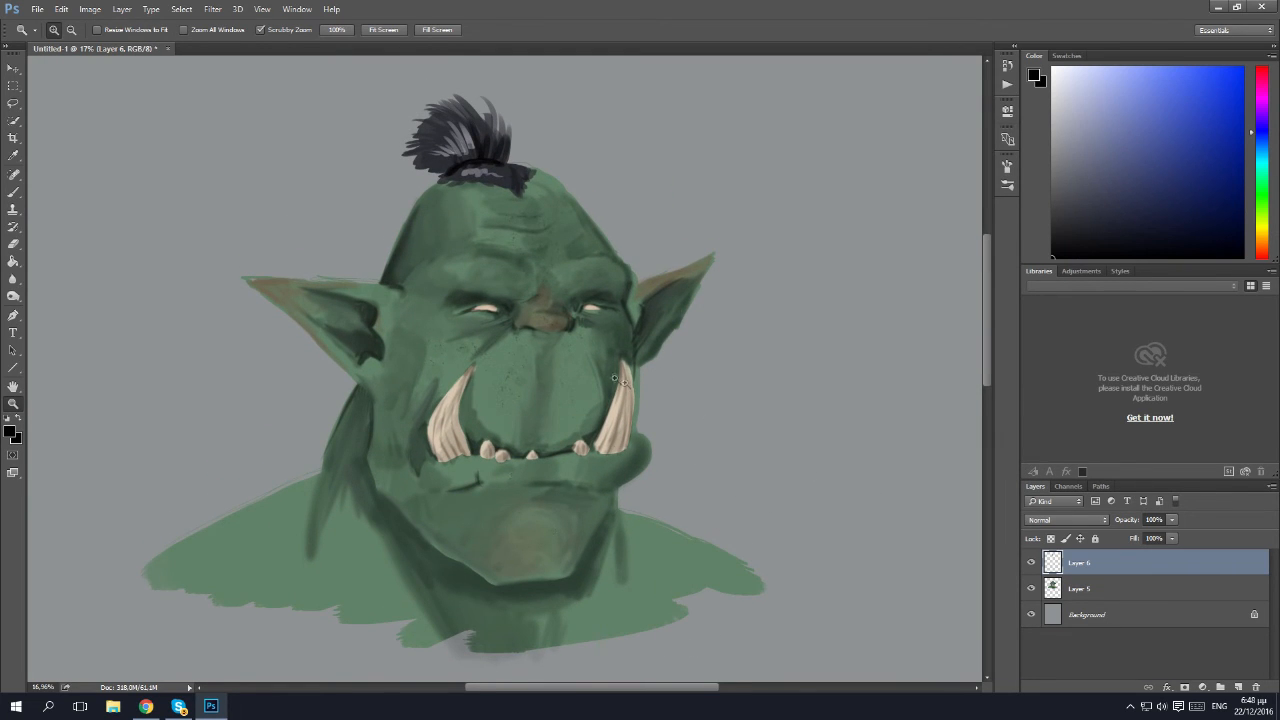
left_click_drag(482, 309, 558, 363)
key("b")
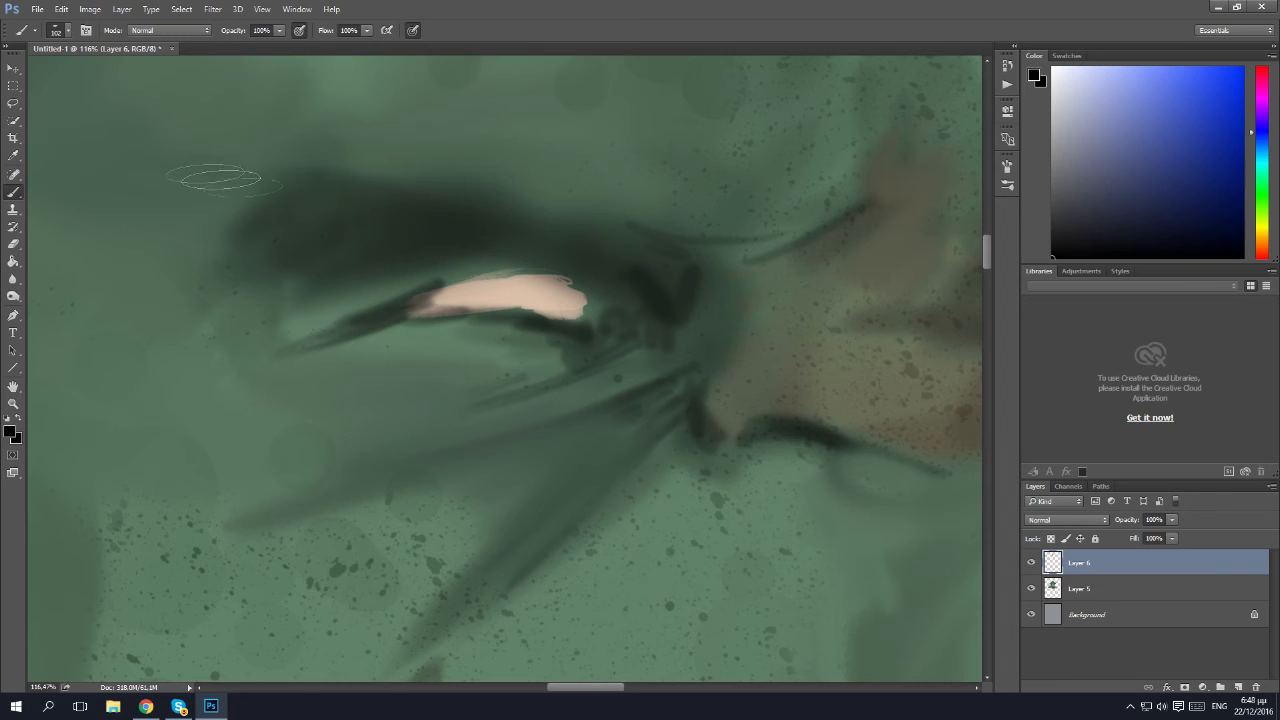
Try a pale bluish-white highlight dab on the eye and undo it.
left_click(1071, 66)
left_click(488, 290)
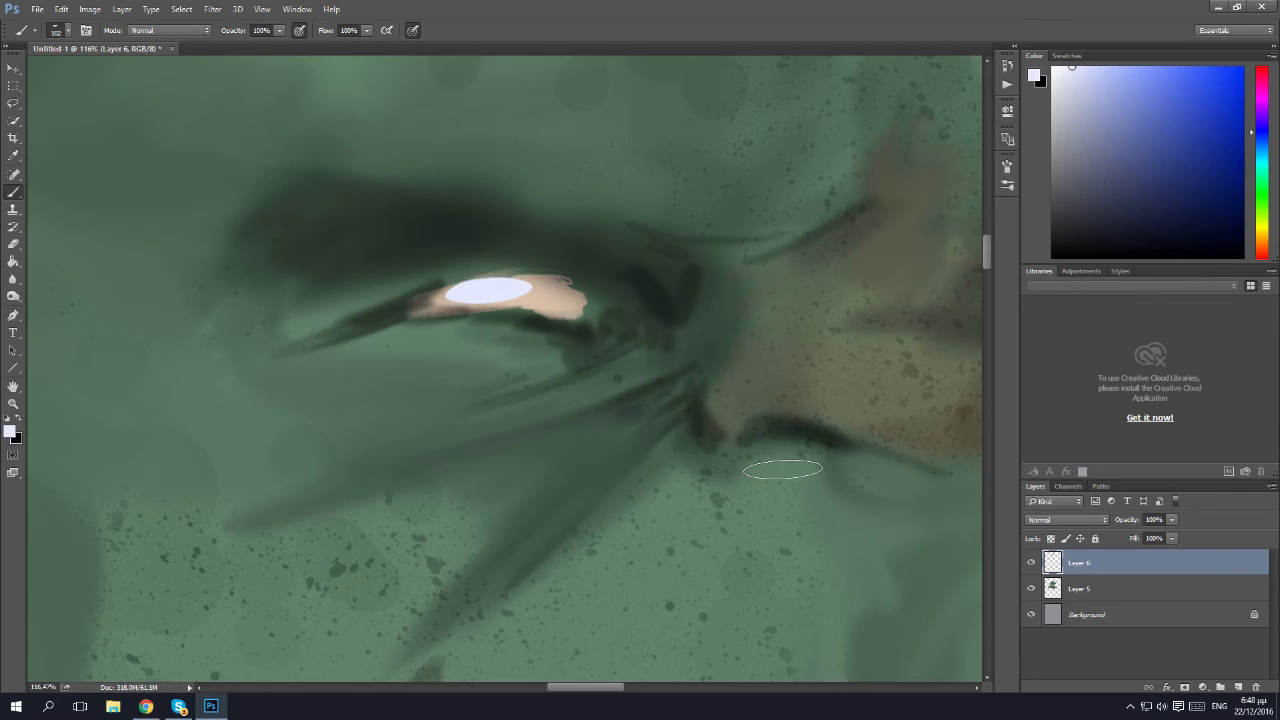
key("ctrl+z")
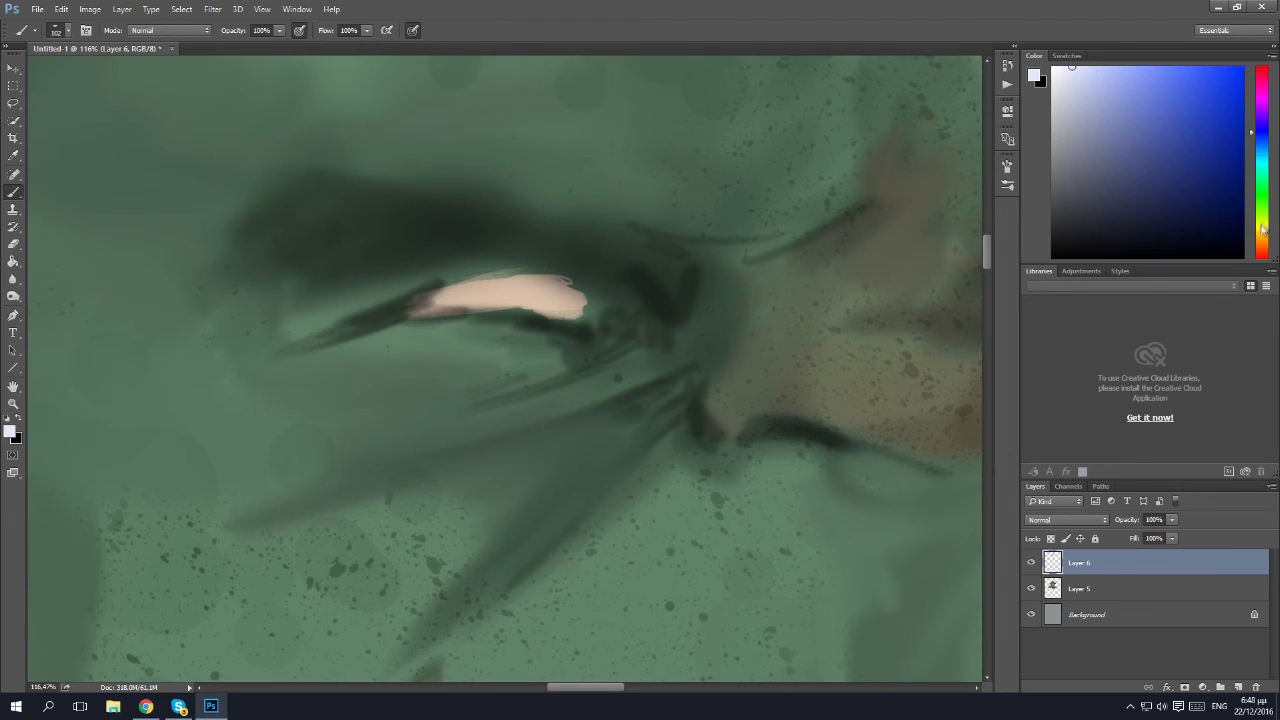
Dab pale cream highlights onto both eyes with a smaller flat brush.
left_click(1262, 230)
left_click(1262, 241)
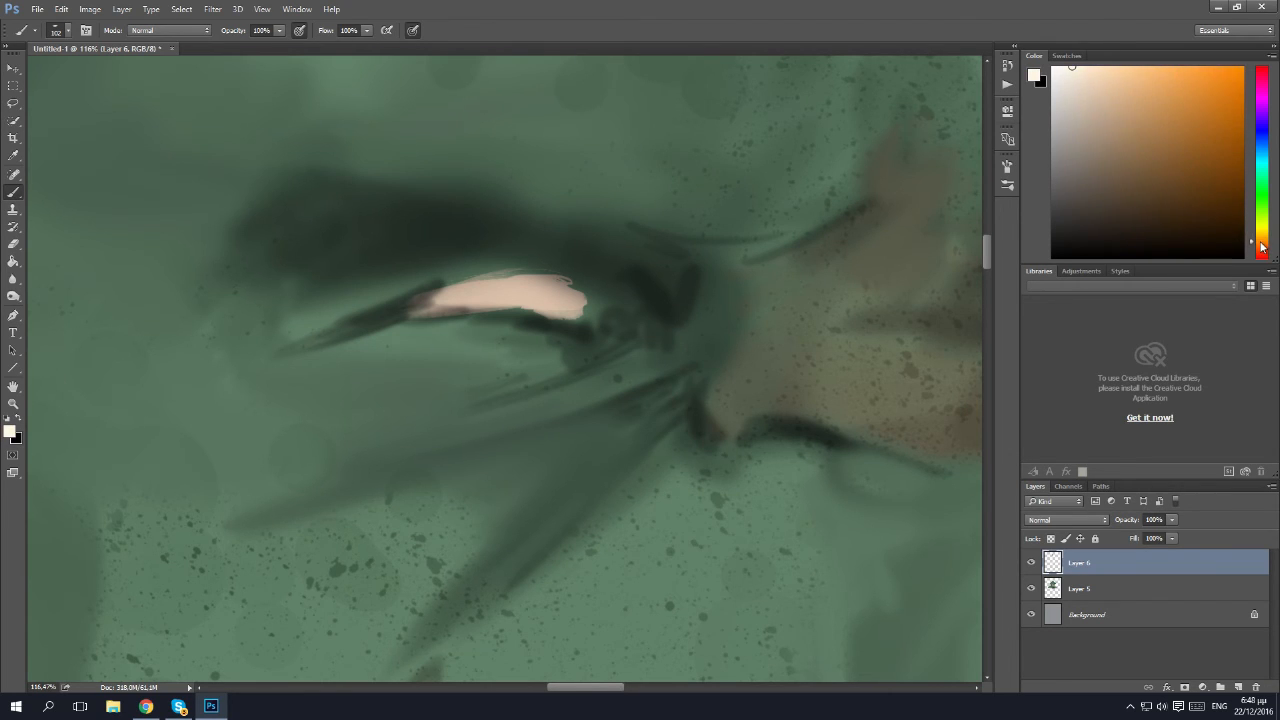
left_click(1079, 72)
left_click(67, 31)
left_click_drag(106, 72, 97, 73)
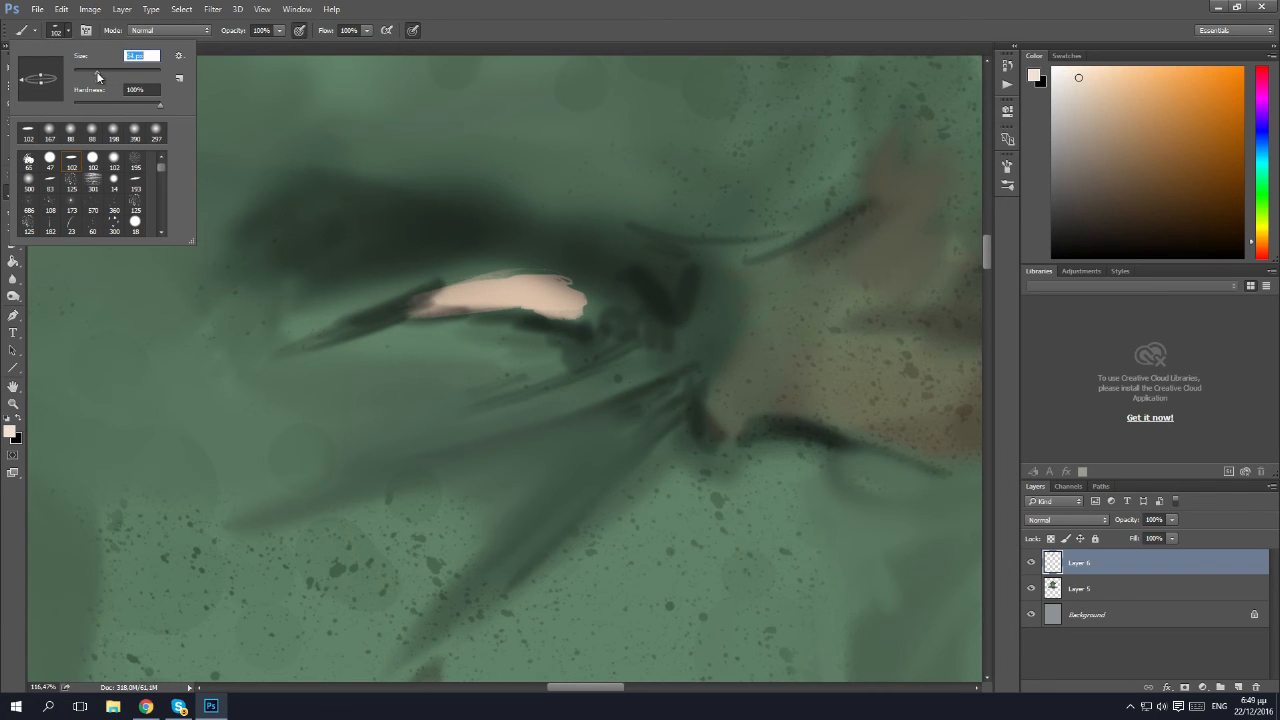
left_click(491, 290)
left_click_drag(474, 296, 510, 292)
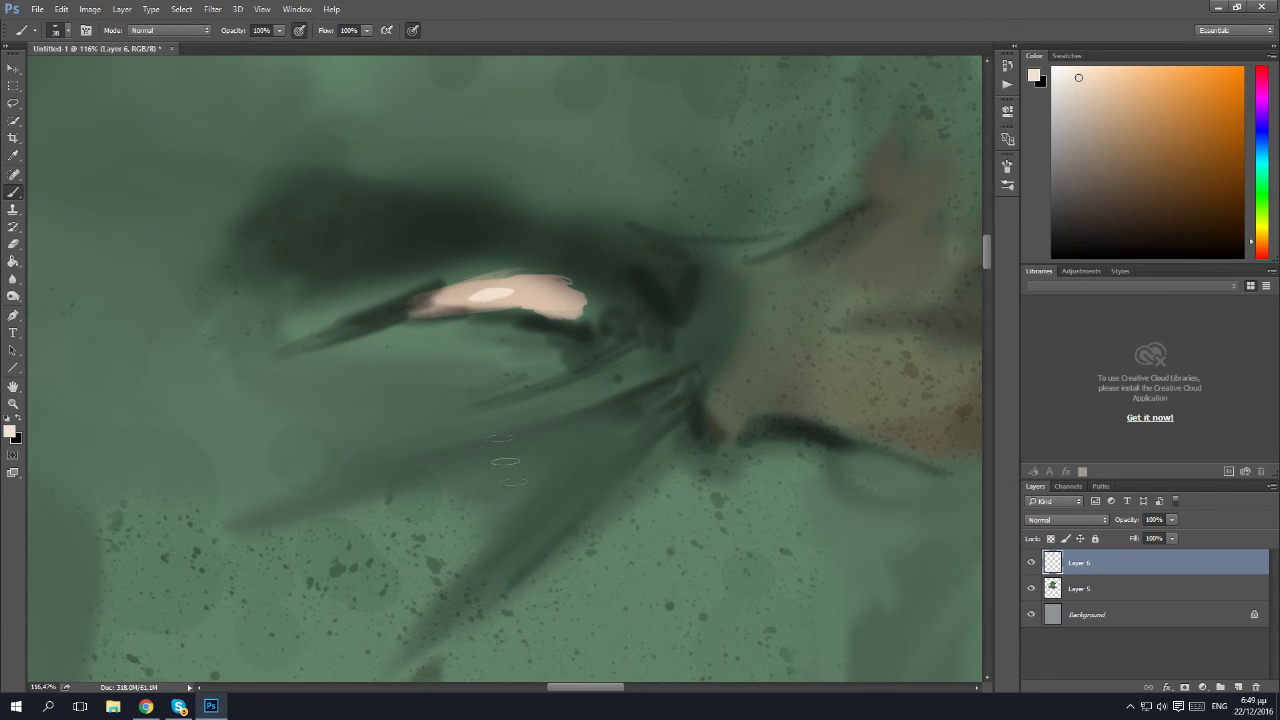
left_click_drag(603, 688, 665, 688)
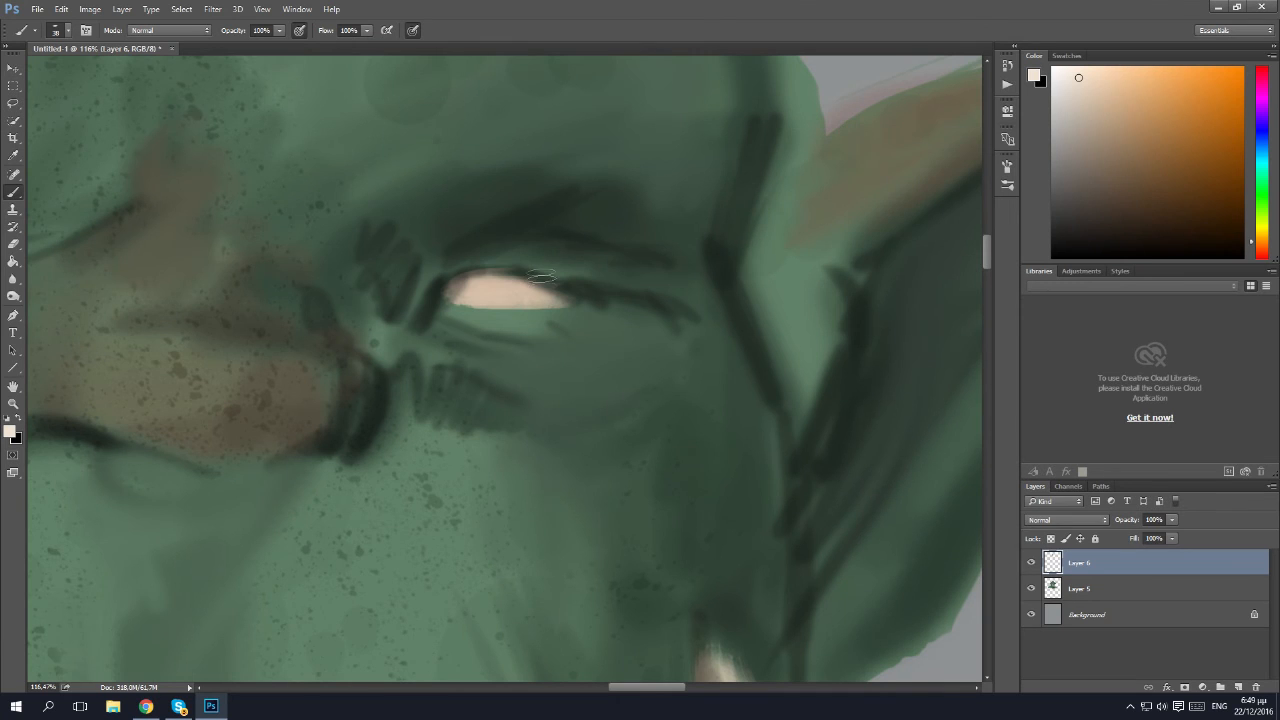
left_click_drag(477, 288, 496, 292)
key("z")
mouse_move(588, 386)
left_mouse_down()
mouse_move(473, 444)
mouse_move(400, 455)
mouse_move(539, 489)
mouse_move(565, 469)
left_mouse_up()
scroll(565, 450, "down", 2)
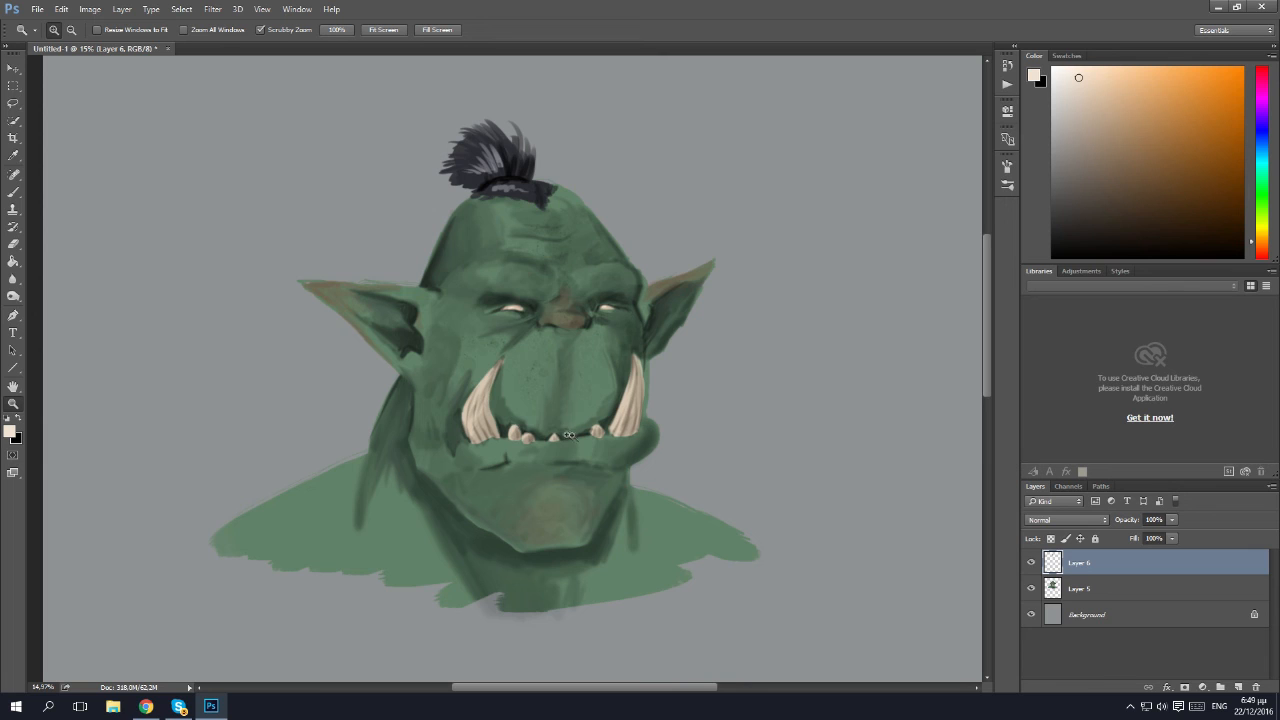
scroll(330, 330, "down", 2)
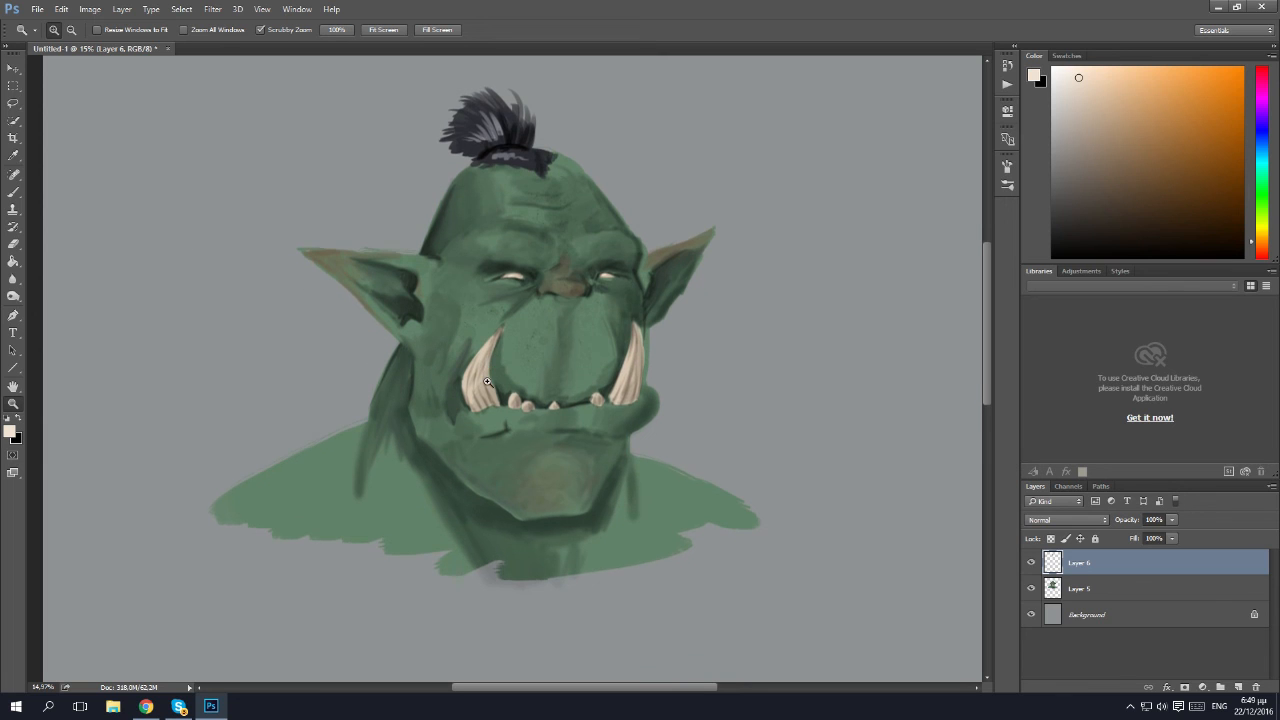
scroll(520, 500, "up", 2)
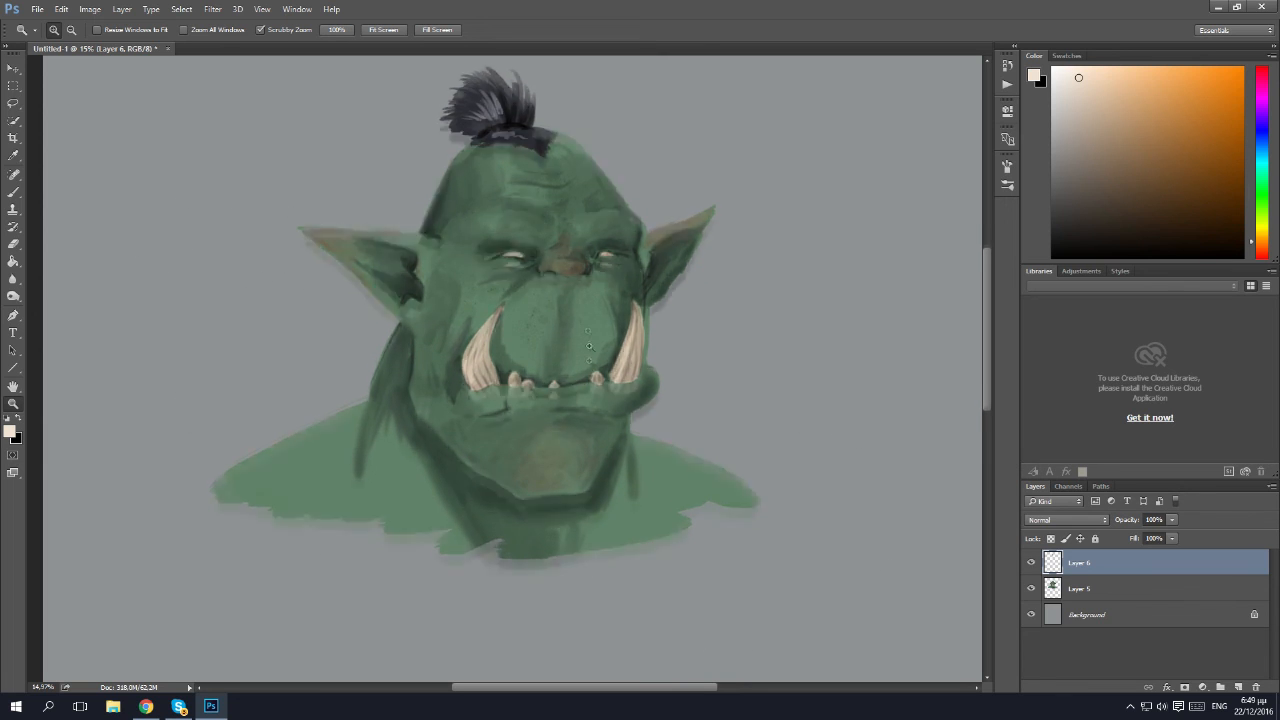